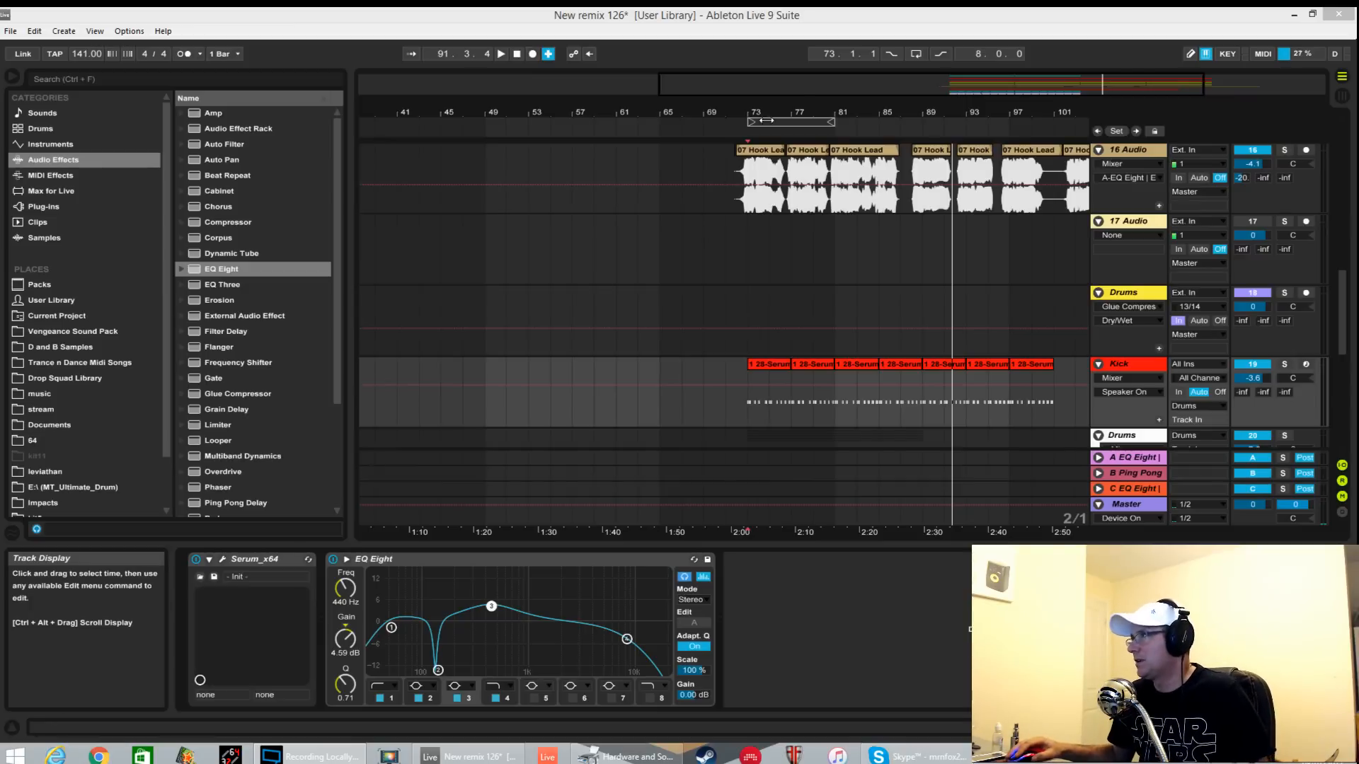
Play the arrangement from bar 72.3.1, just before the first Kick clip.
{"action": "left_click_drag", "start_coordinate": [802, 115], "coordinate": [594, 376]}
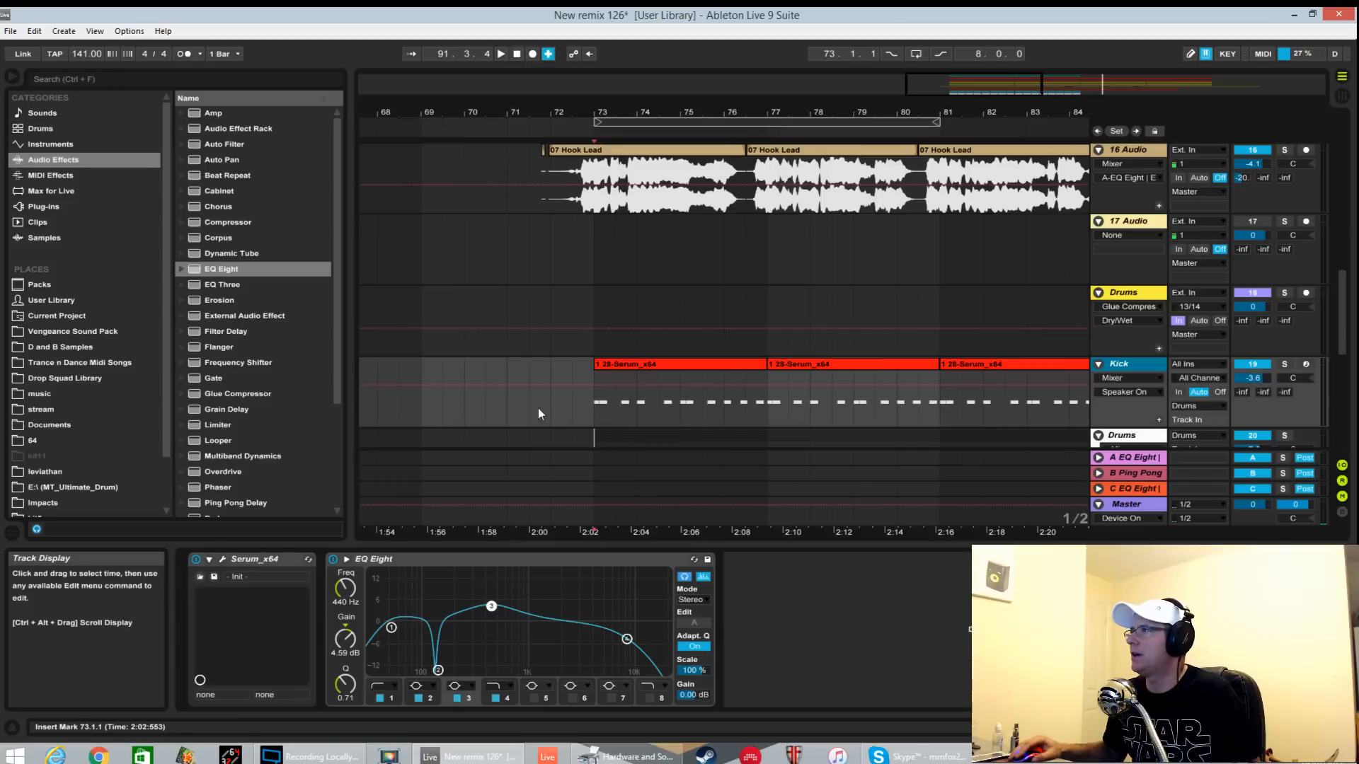
{"action": "left_click", "coordinate": [571, 376]}
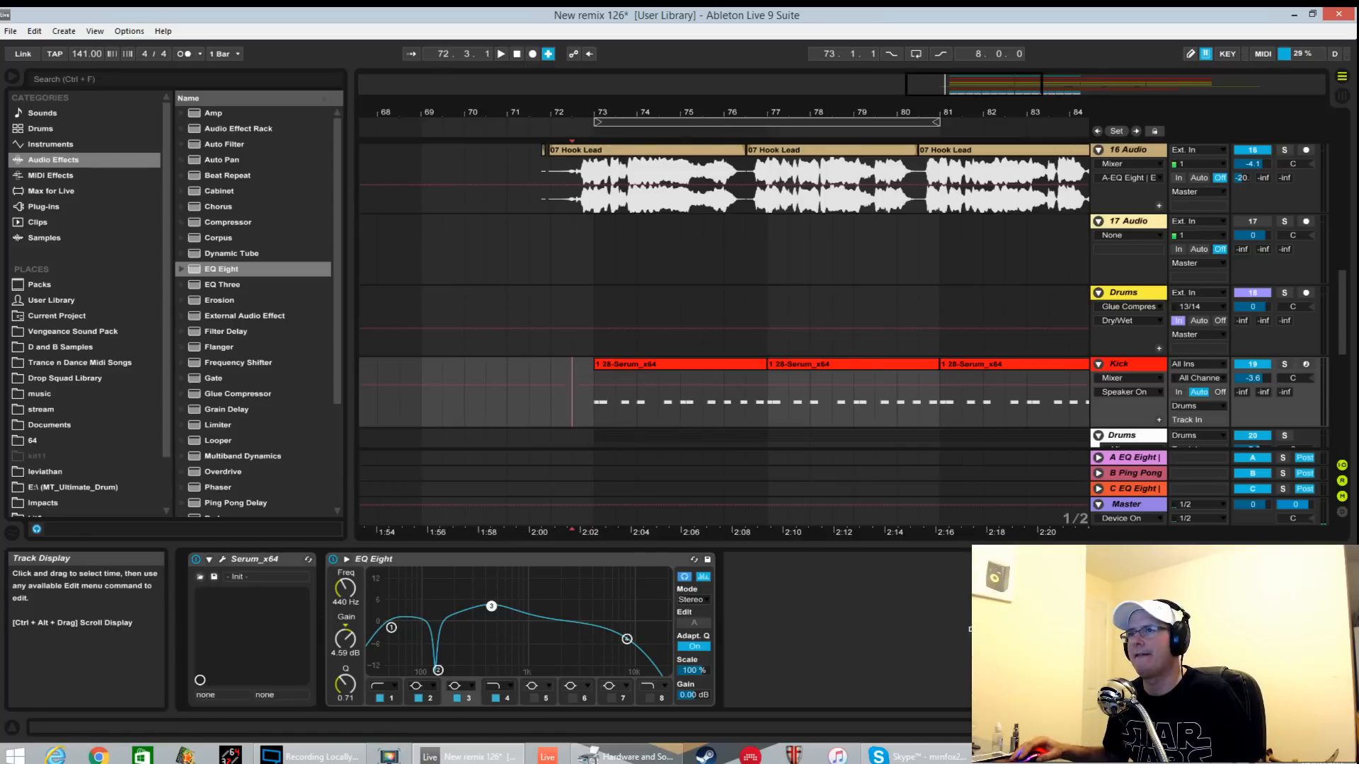
{"action": "key", "text": "space"}
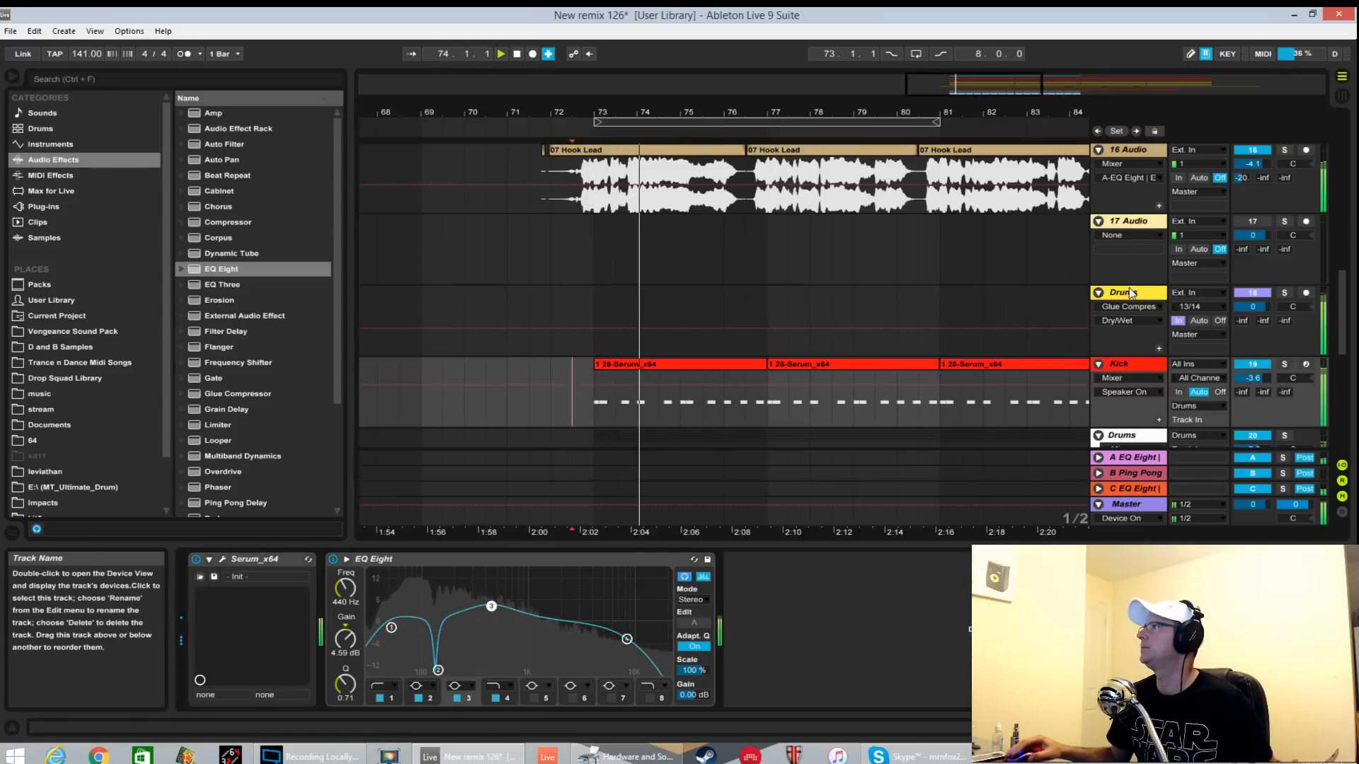
{"action": "scroll", "coordinate": [1251, 383], "scroll_direction": "down", "scroll_amount": 3}
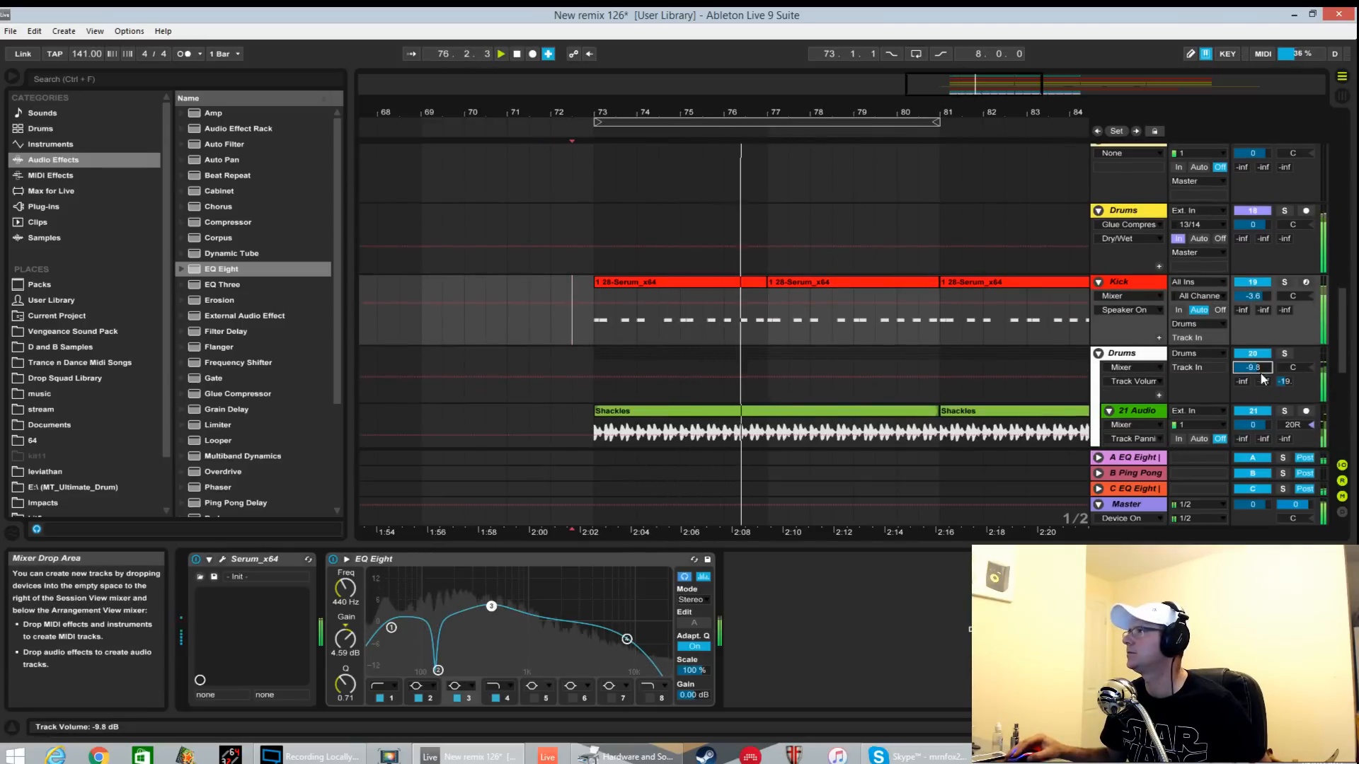
Raise the BAss group's volume to -2.7 dB and set its Compressor attack to 0.11 ms.
{"action": "left_click_drag", "start_coordinate": [745, 113], "coordinate": [748, 42]}
{"action": "scroll", "coordinate": [1007, 304], "scroll_direction": "up", "scroll_amount": 8}
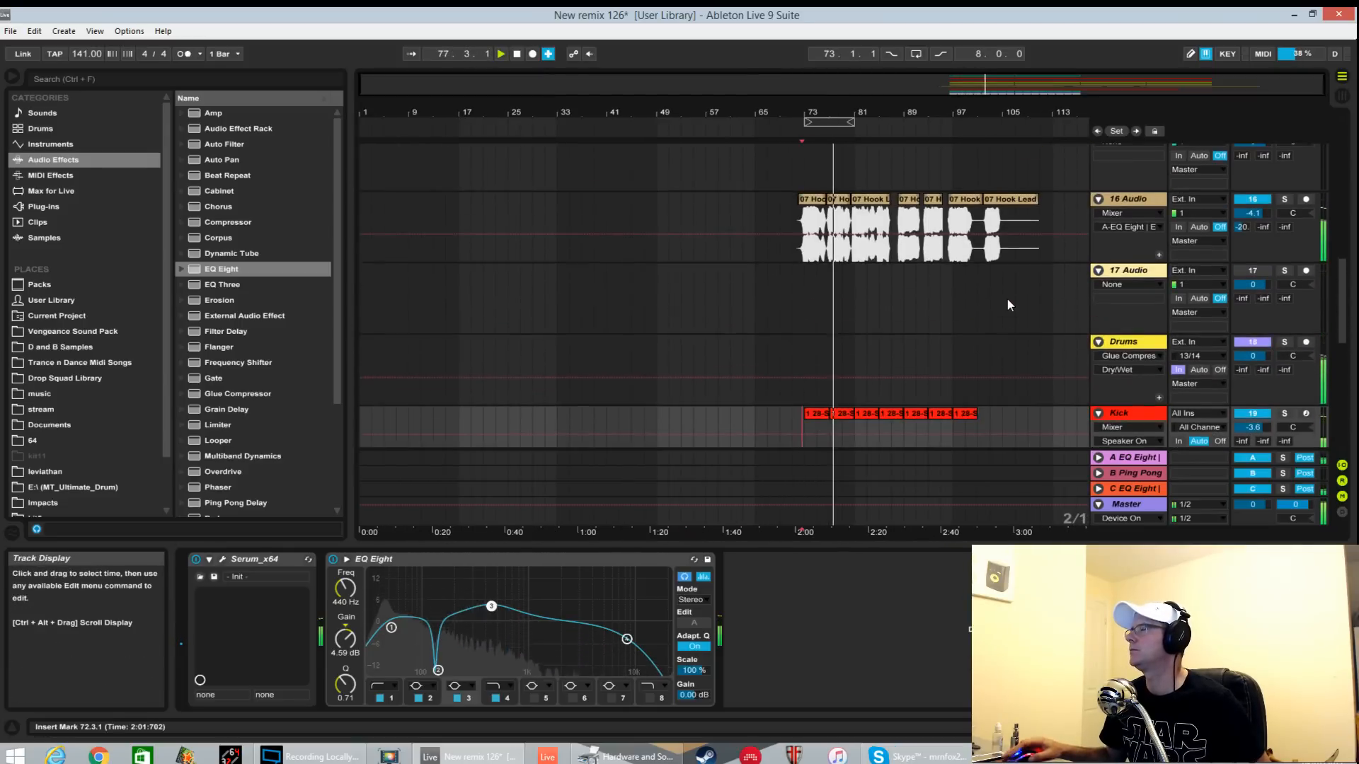
{"action": "scroll", "coordinate": [1002, 297], "scroll_direction": "up", "scroll_amount": 6}
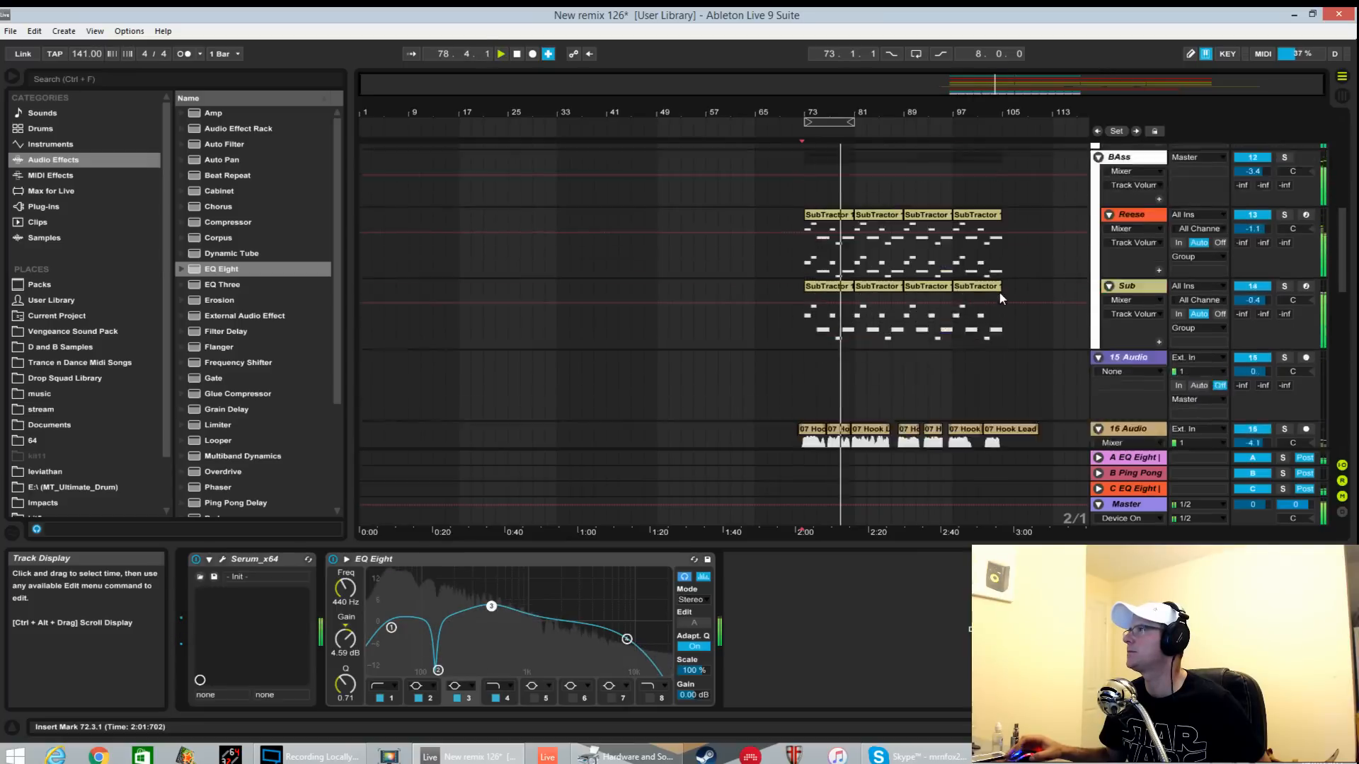
{"action": "left_click_drag", "start_coordinate": [1252, 239], "coordinate": [1251, 234]}
{"action": "left_click", "coordinate": [1152, 223]}
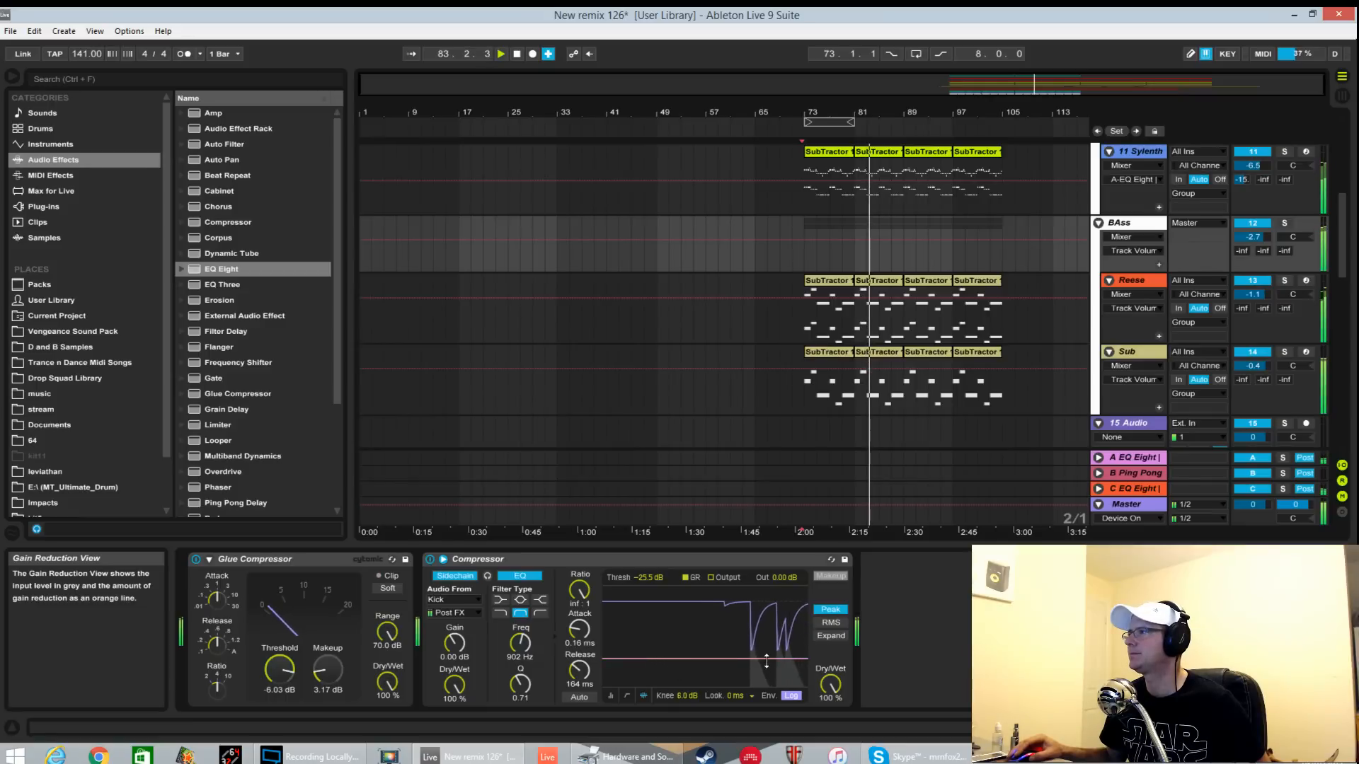
{"action": "left_click_drag", "start_coordinate": [570, 641], "coordinate": [571, 650]}
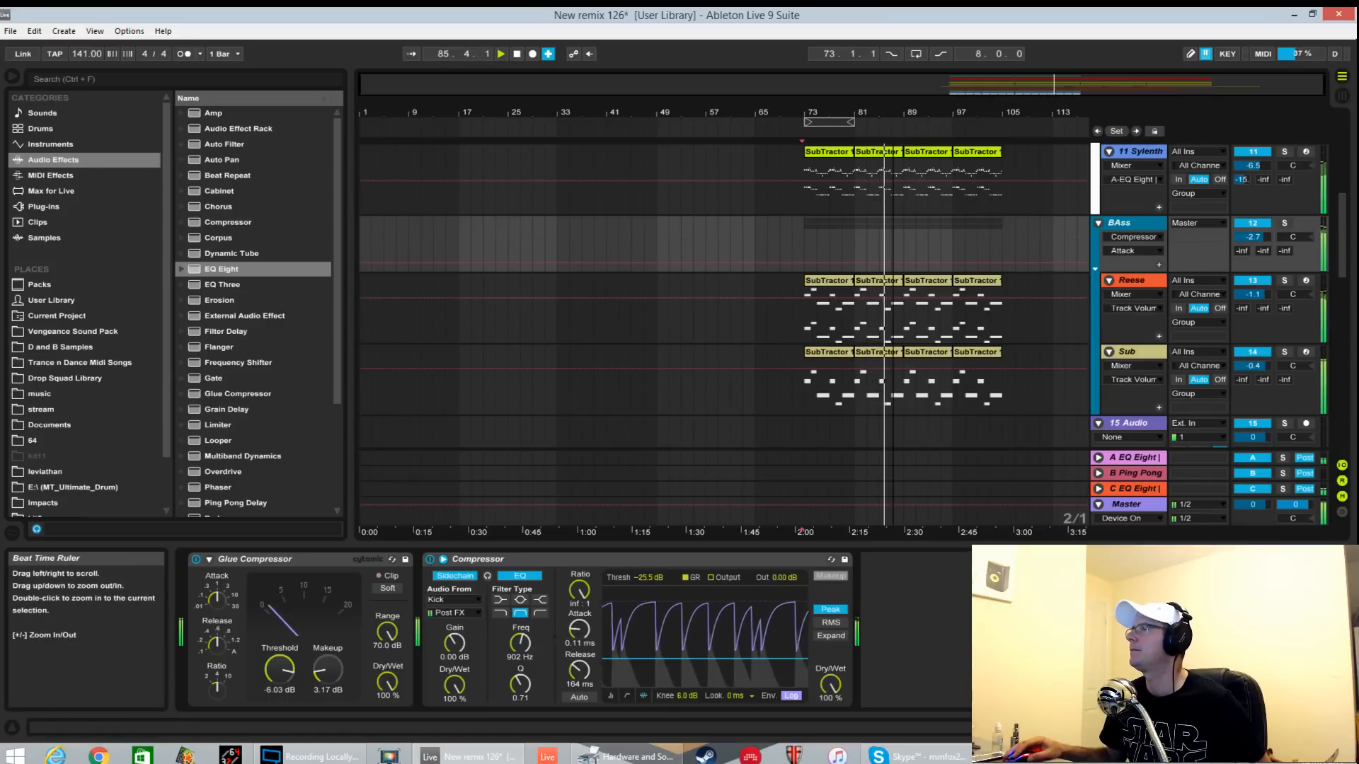
Mute the BAss group, the Plucks group and the 16 Audio track.
{"action": "scroll", "coordinate": [924, 235], "scroll_direction": "down", "scroll_amount": 3}
{"action": "scroll", "coordinate": [956, 235], "scroll_direction": "down", "scroll_amount": 12}
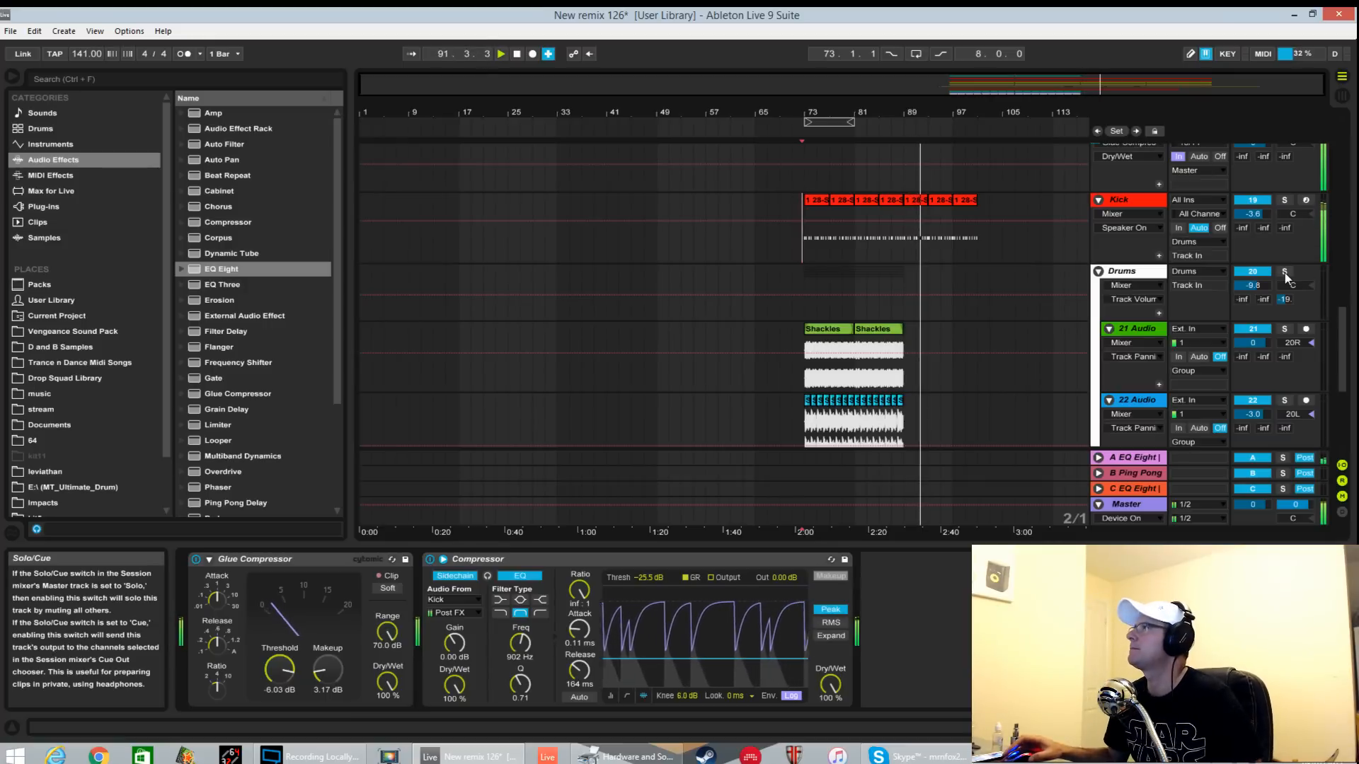
{"action": "scroll", "coordinate": [1285, 274], "scroll_direction": "up", "scroll_amount": 5}
{"action": "scroll", "coordinate": [1285, 273], "scroll_direction": "up", "scroll_amount": 4}
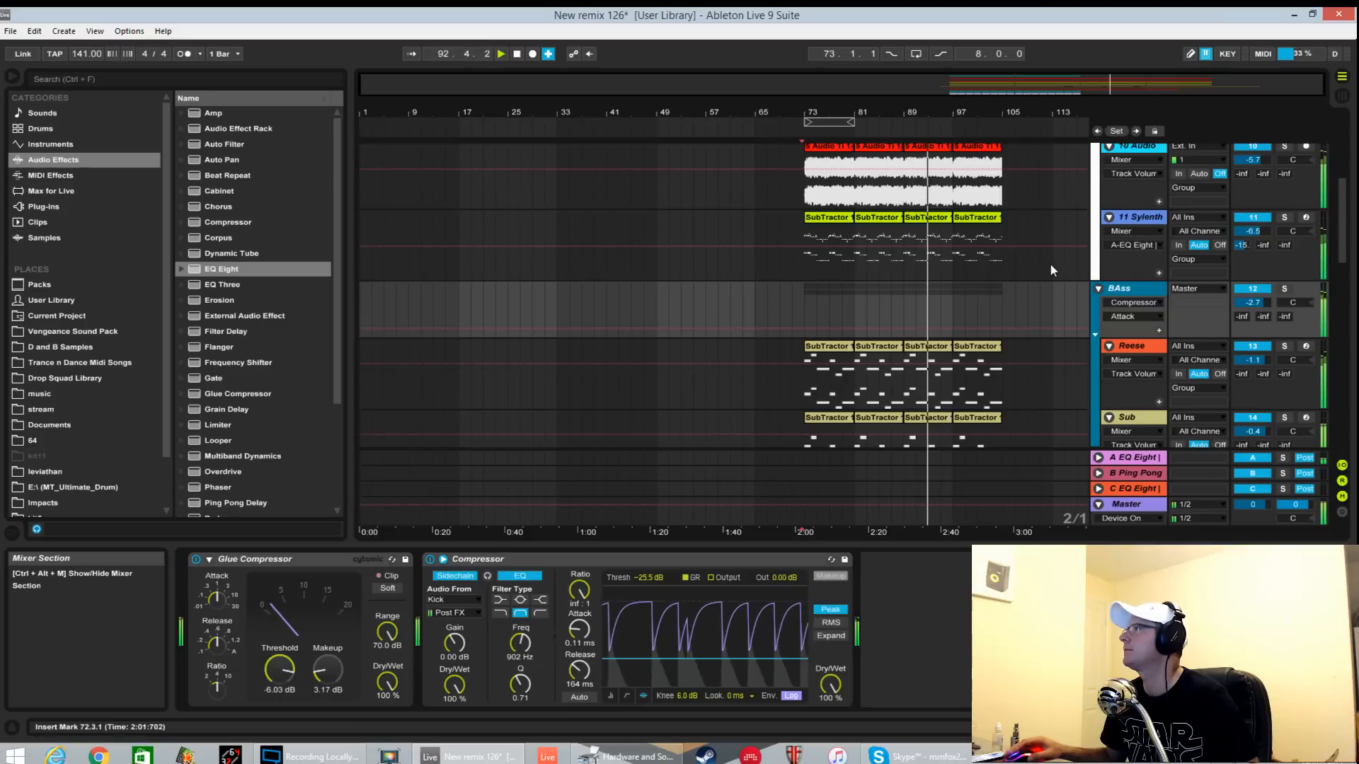
{"action": "left_click", "coordinate": [1254, 289]}
{"action": "scroll", "coordinate": [1263, 352], "scroll_direction": "up", "scroll_amount": 1}
{"action": "left_click", "coordinate": [1257, 188]}
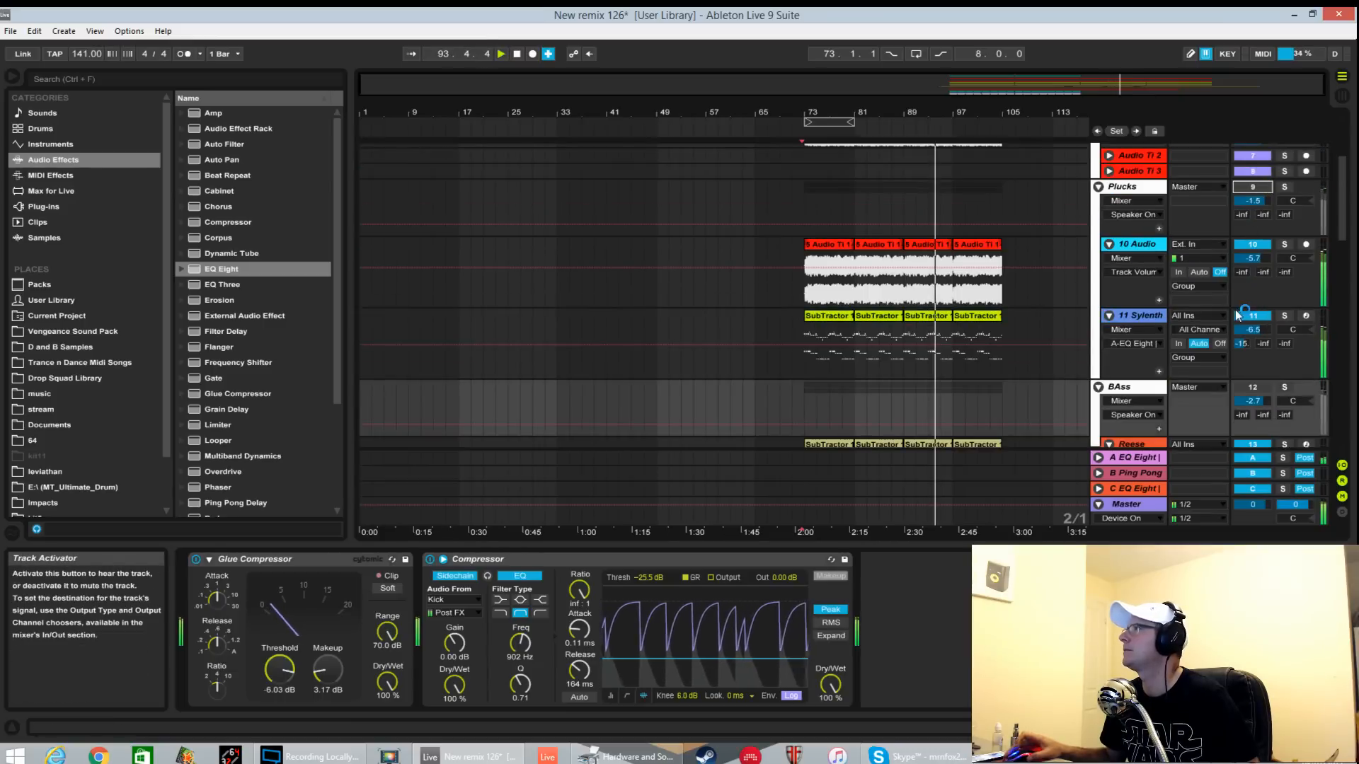
{"action": "scroll", "coordinate": [945, 245], "scroll_direction": "down", "scroll_amount": 3}
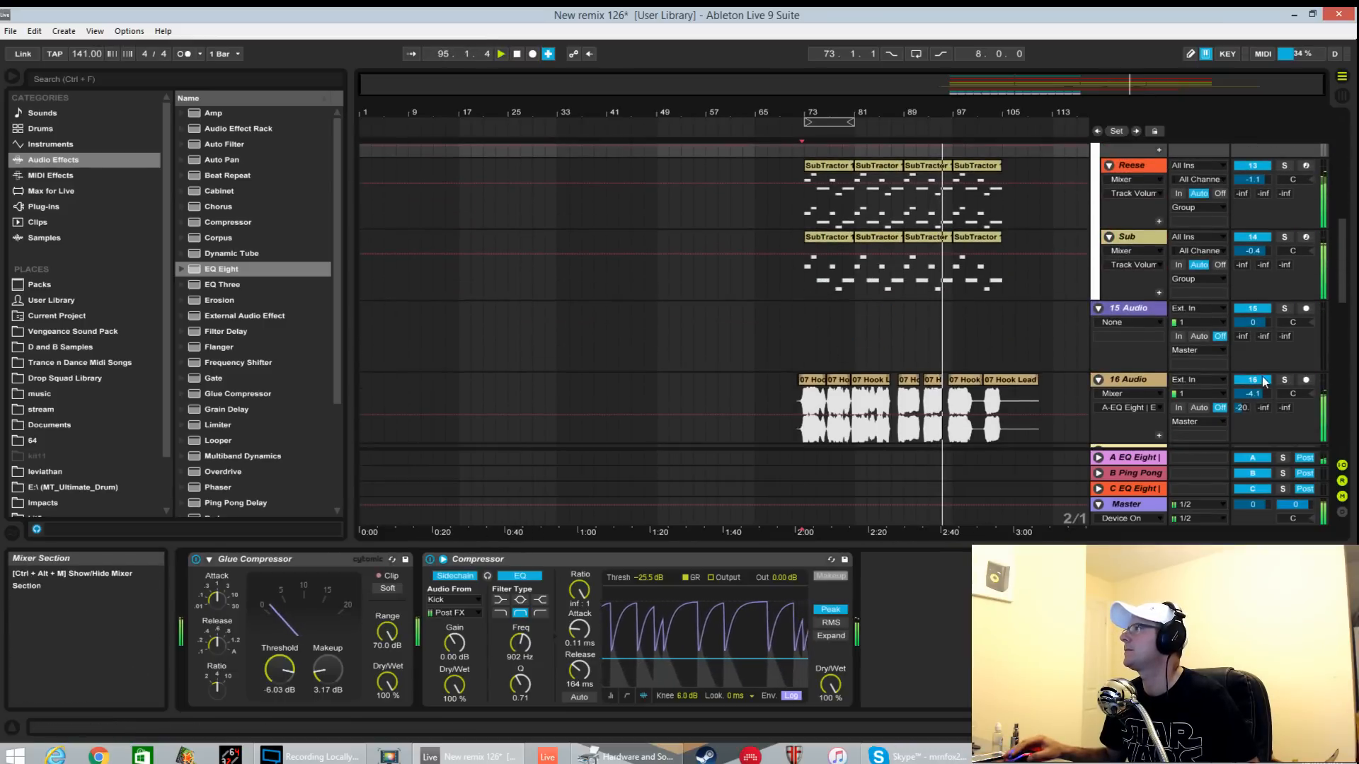
{"action": "scroll", "coordinate": [828, 383], "scroll_direction": "down", "scroll_amount": 2}
{"action": "scroll", "coordinate": [828, 382], "scroll_direction": "down", "scroll_amount": 3}
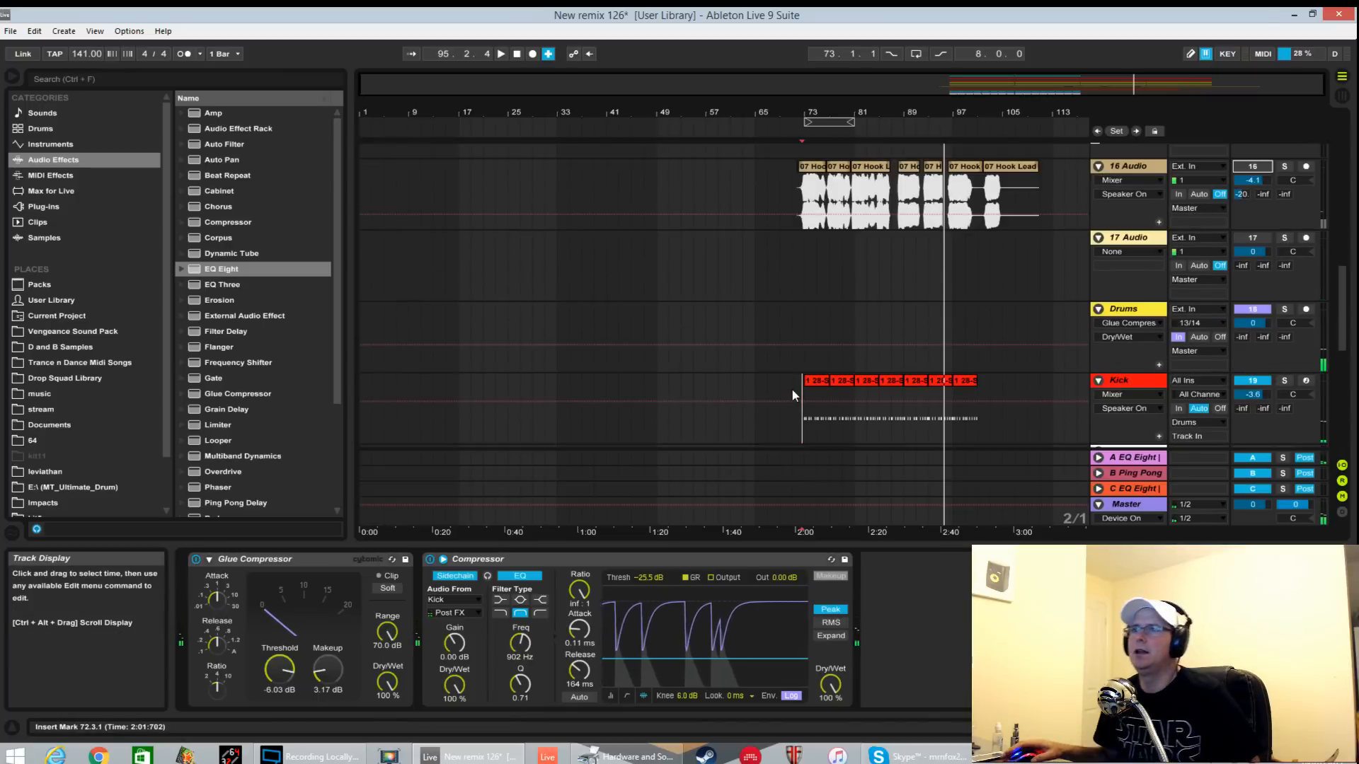
Play the unmuted kick and drum tracks from the insert marker at bar 72.3.1.
{"action": "scroll", "coordinate": [858, 439], "scroll_direction": "down", "scroll_amount": 2}
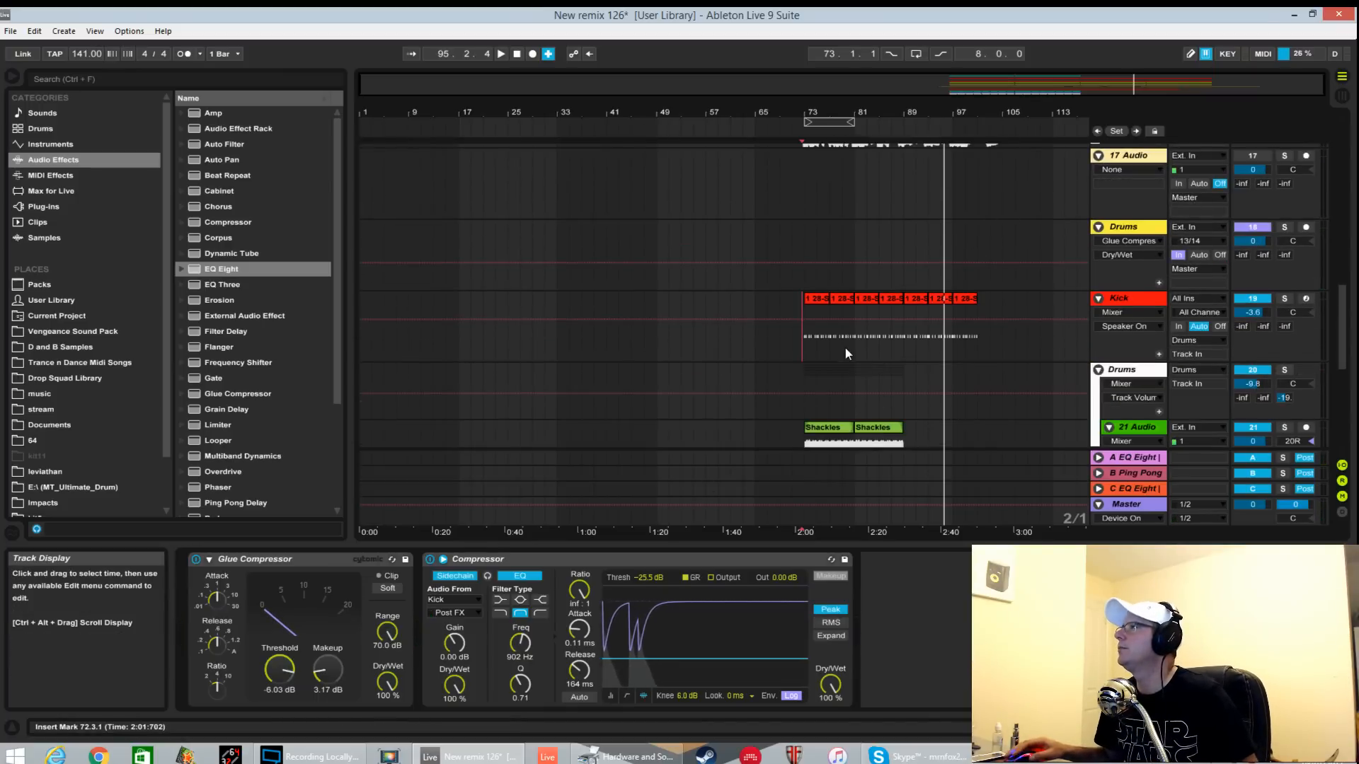
{"action": "key", "text": "space"}
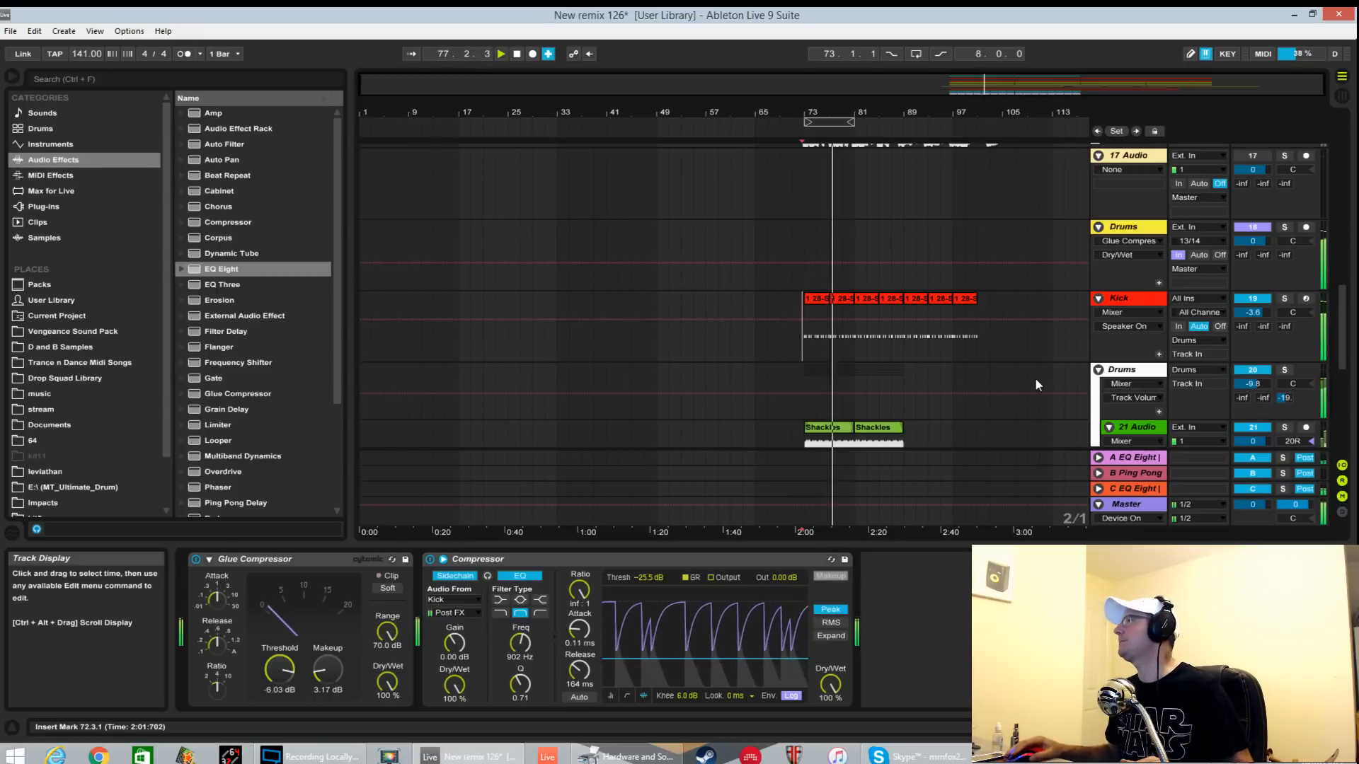
{"action": "scroll", "coordinate": [1049, 344], "scroll_direction": "down", "scroll_amount": 3}
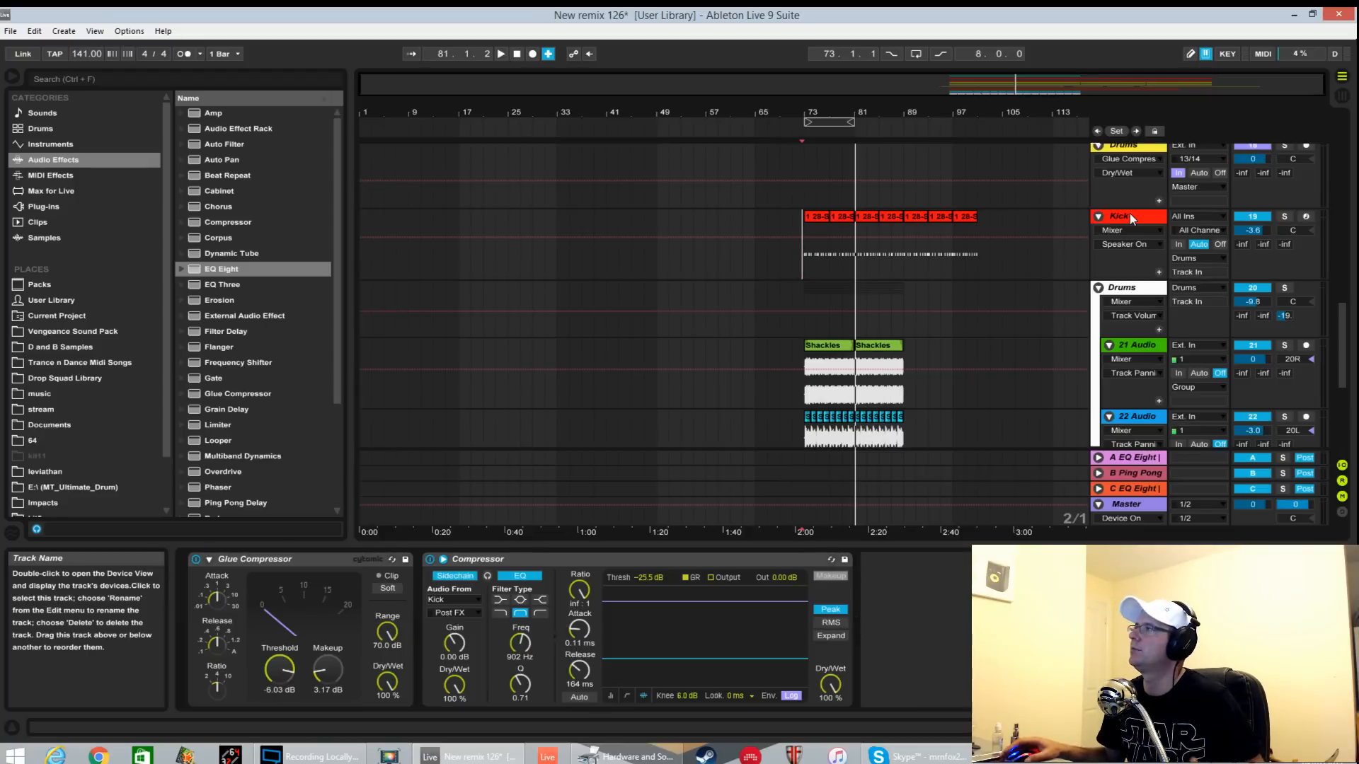
Show the Drums group's devices and solo the first chain in Audio Effect Rack-1.
{"action": "left_click", "coordinate": [1126, 288]}
{"action": "scroll", "coordinate": [1141, 266], "scroll_direction": "down", "scroll_amount": 3}
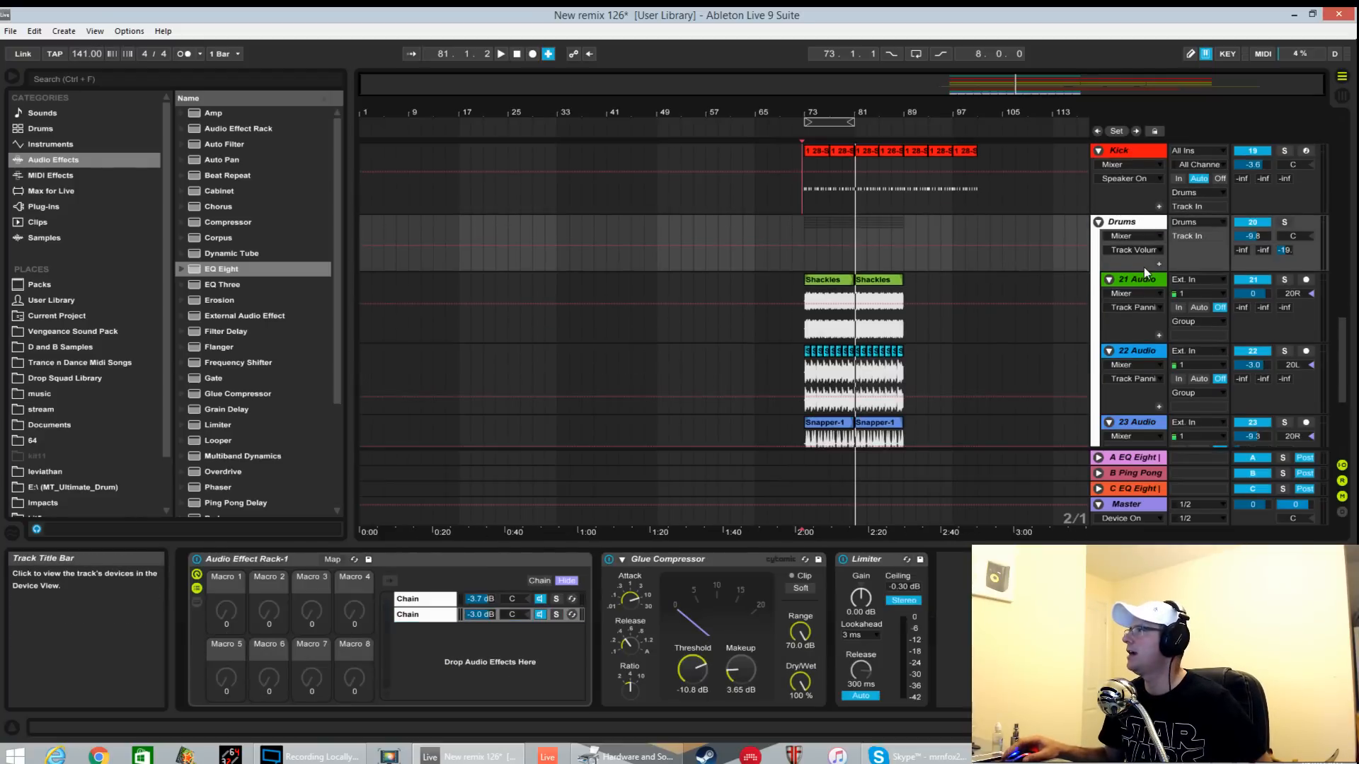
{"action": "scroll", "coordinate": [1115, 259], "scroll_direction": "down", "scroll_amount": 5}
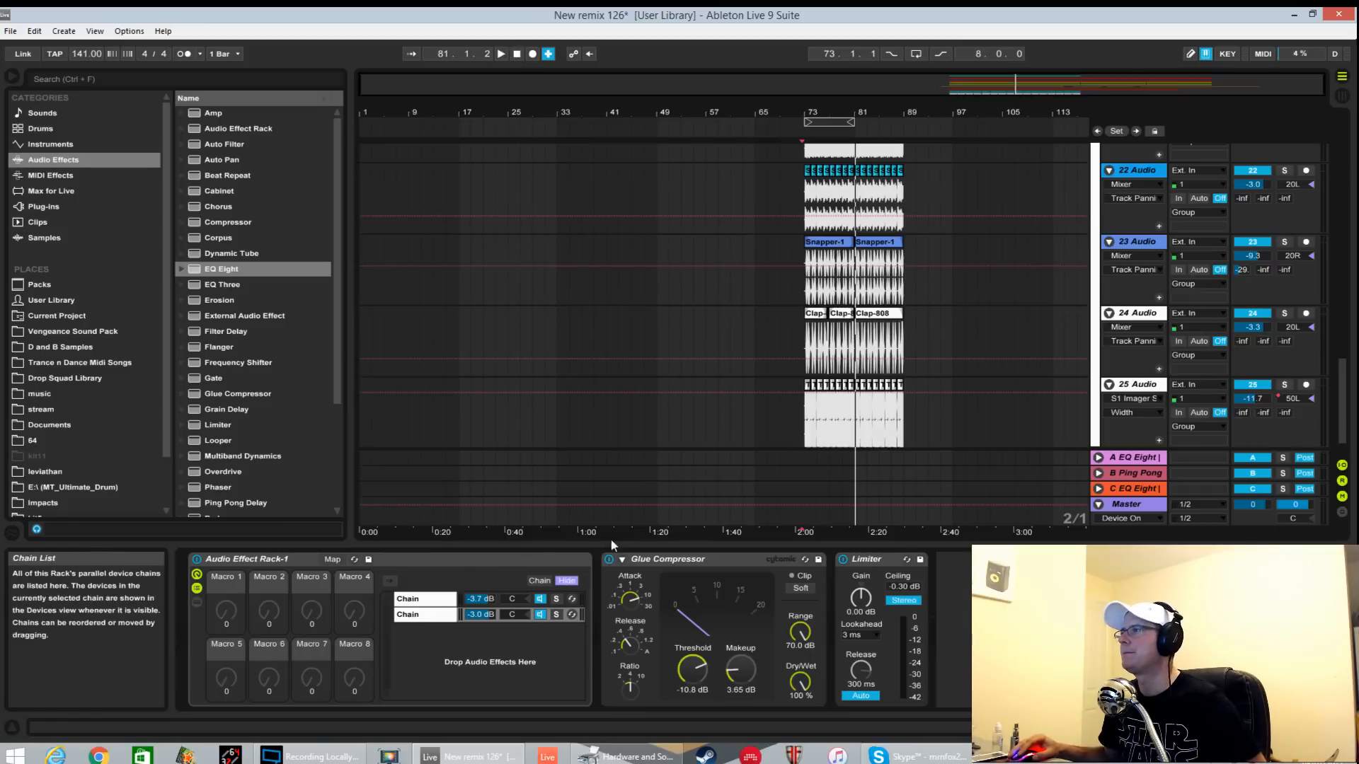
{"action": "left_click", "coordinate": [428, 600]}
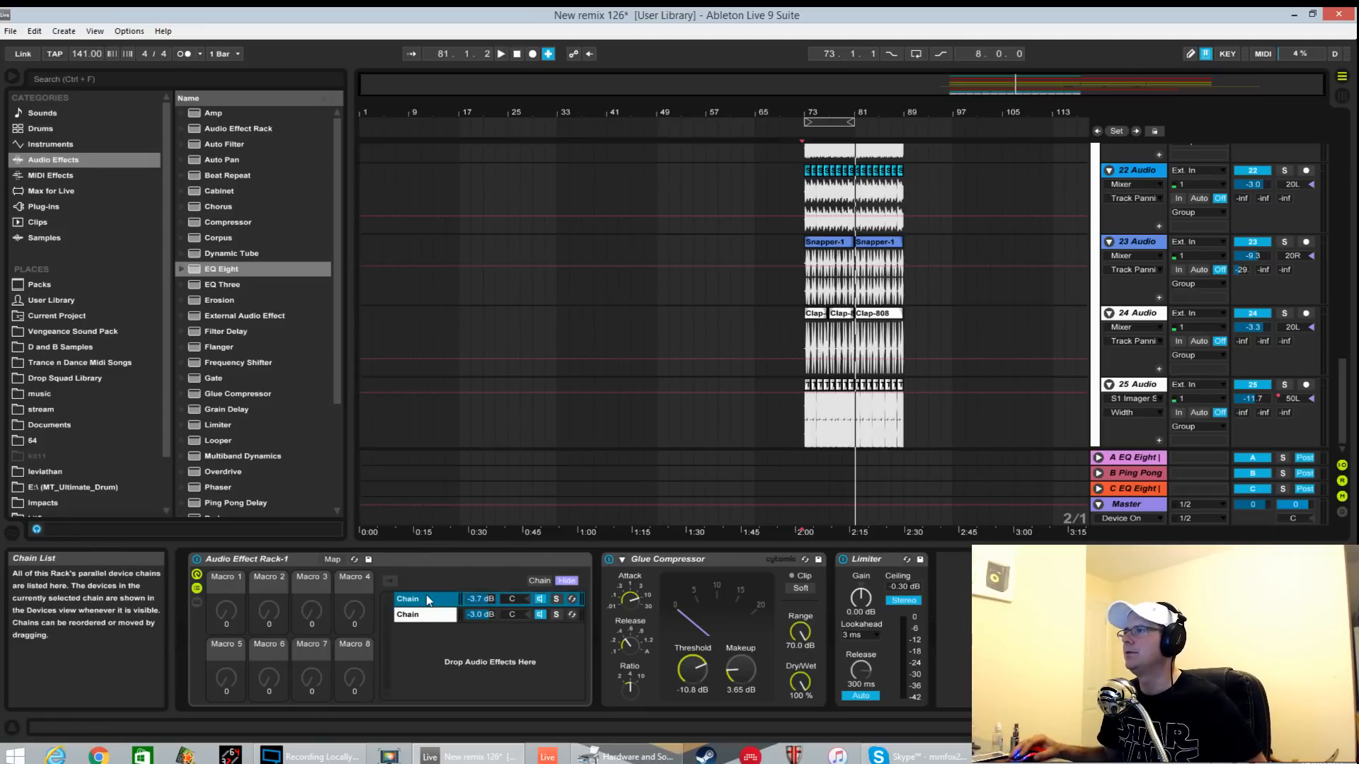
{"action": "left_click", "coordinate": [558, 598]}
Select and solo the Kick track, and audition it.
{"action": "scroll", "coordinate": [957, 390], "scroll_direction": "up", "scroll_amount": 3}
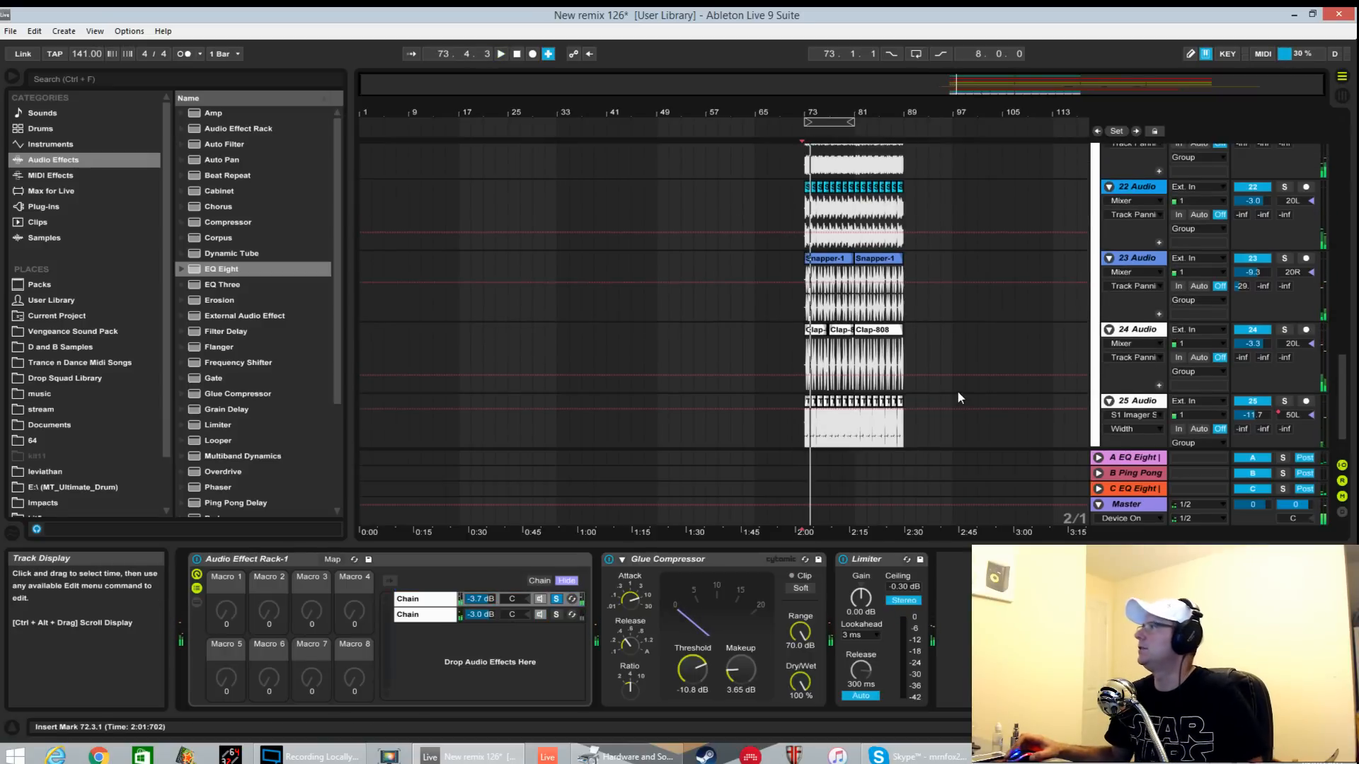
{"action": "scroll", "coordinate": [984, 290], "scroll_direction": "up", "scroll_amount": 5}
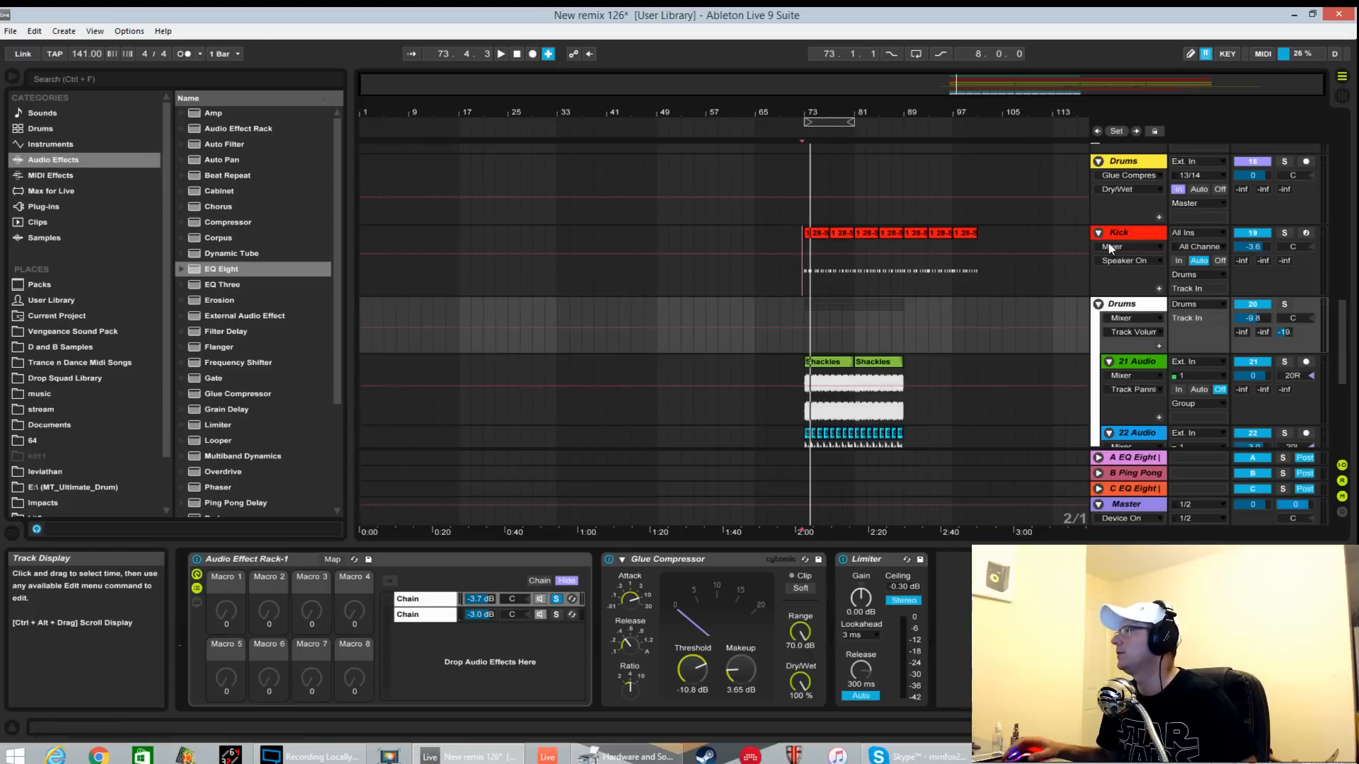
{"action": "left_click", "coordinate": [1136, 237]}
{"action": "left_click", "coordinate": [1284, 232]}
{"action": "key", "text": "space"}
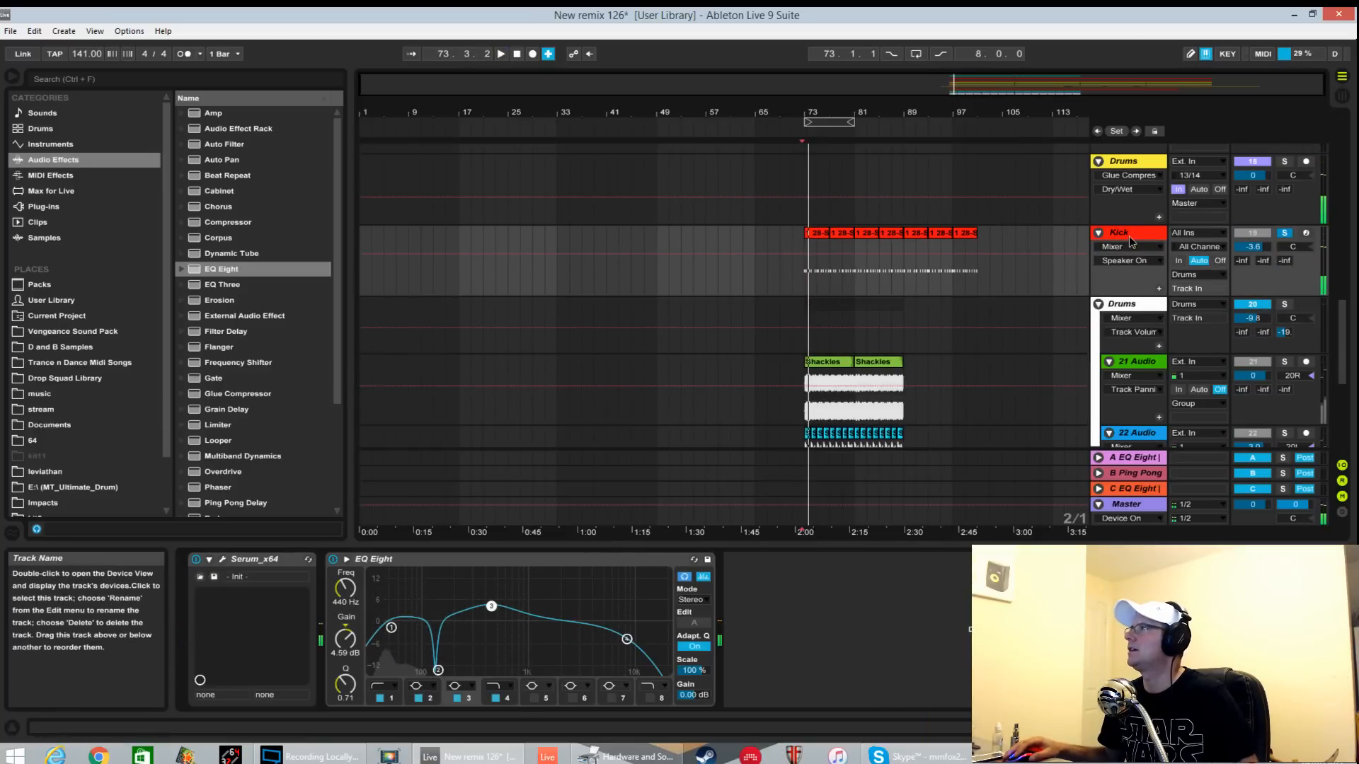
Inspect the OSC and FX pages of the Kick track's Serum plug-in, audition the kick and close the plug-in window.
{"action": "left_click", "coordinate": [222, 559]}
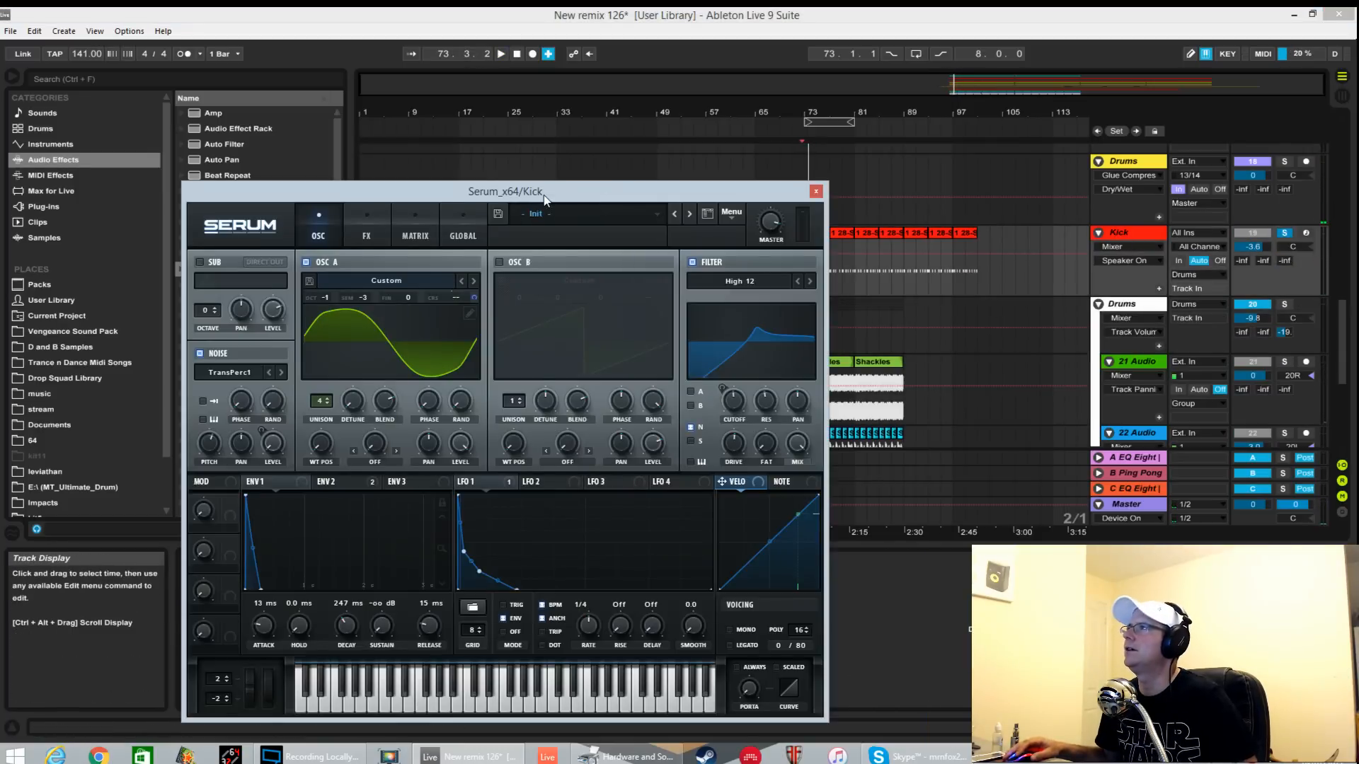
{"action": "left_click_drag", "start_coordinate": [546, 199], "coordinate": [835, 144]}
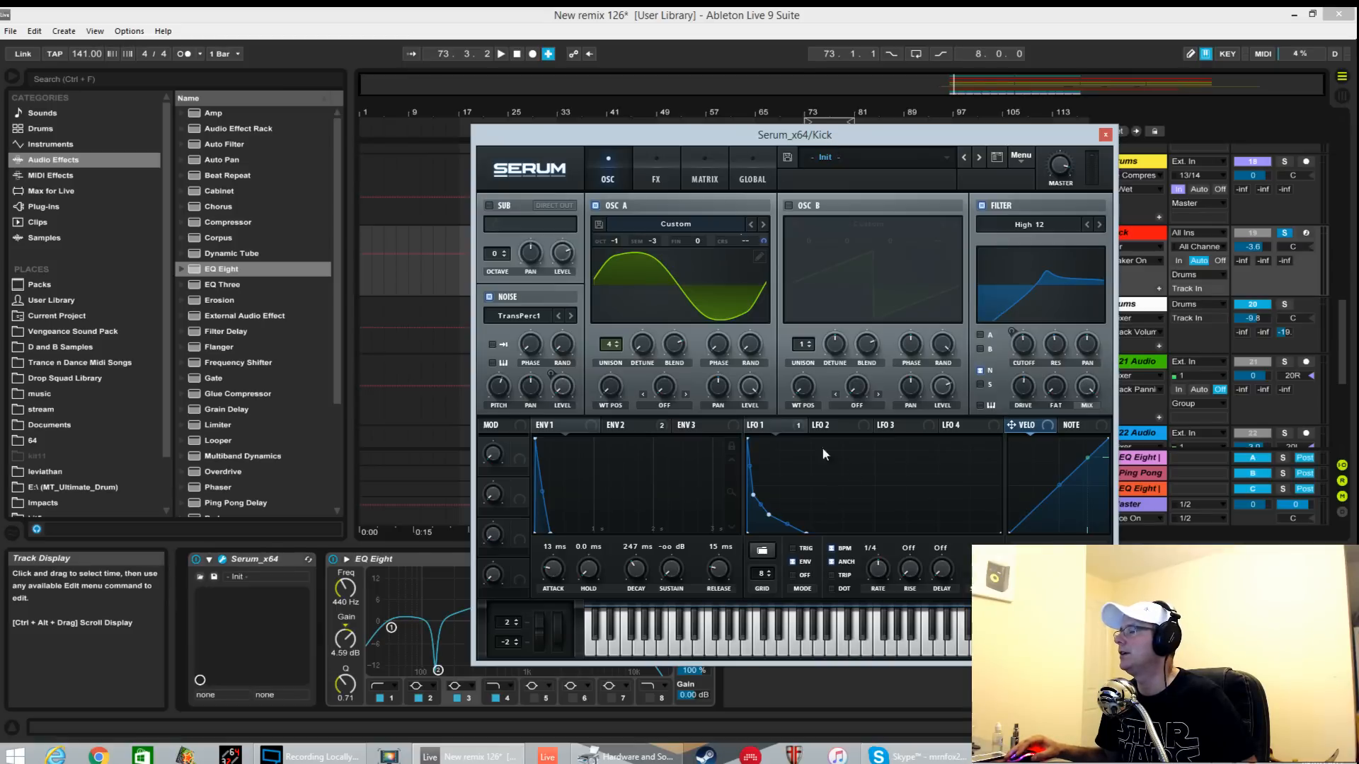
{"action": "left_click_drag", "start_coordinate": [819, 145], "coordinate": [745, 145]}
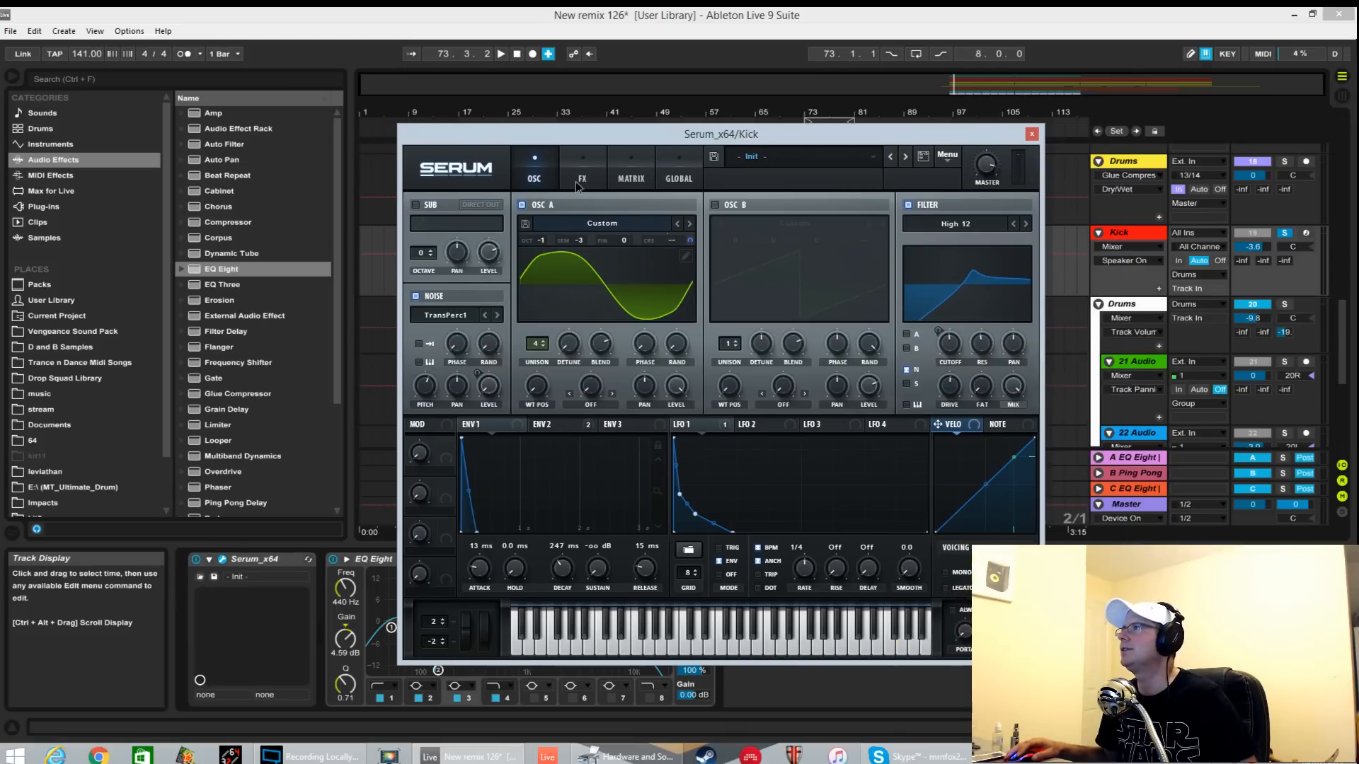
{"action": "left_click", "coordinate": [583, 177]}
{"action": "left_click", "coordinate": [536, 176]}
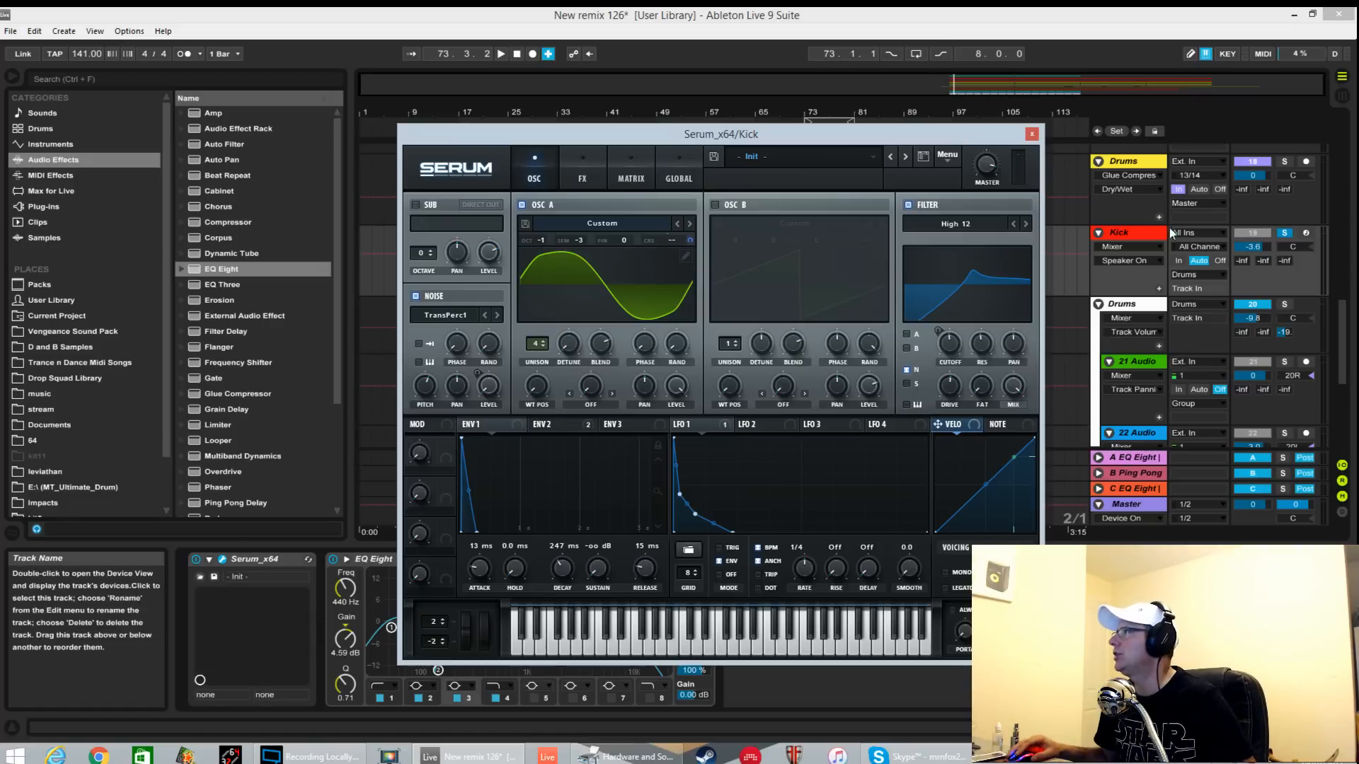
{"action": "key", "text": "space"}
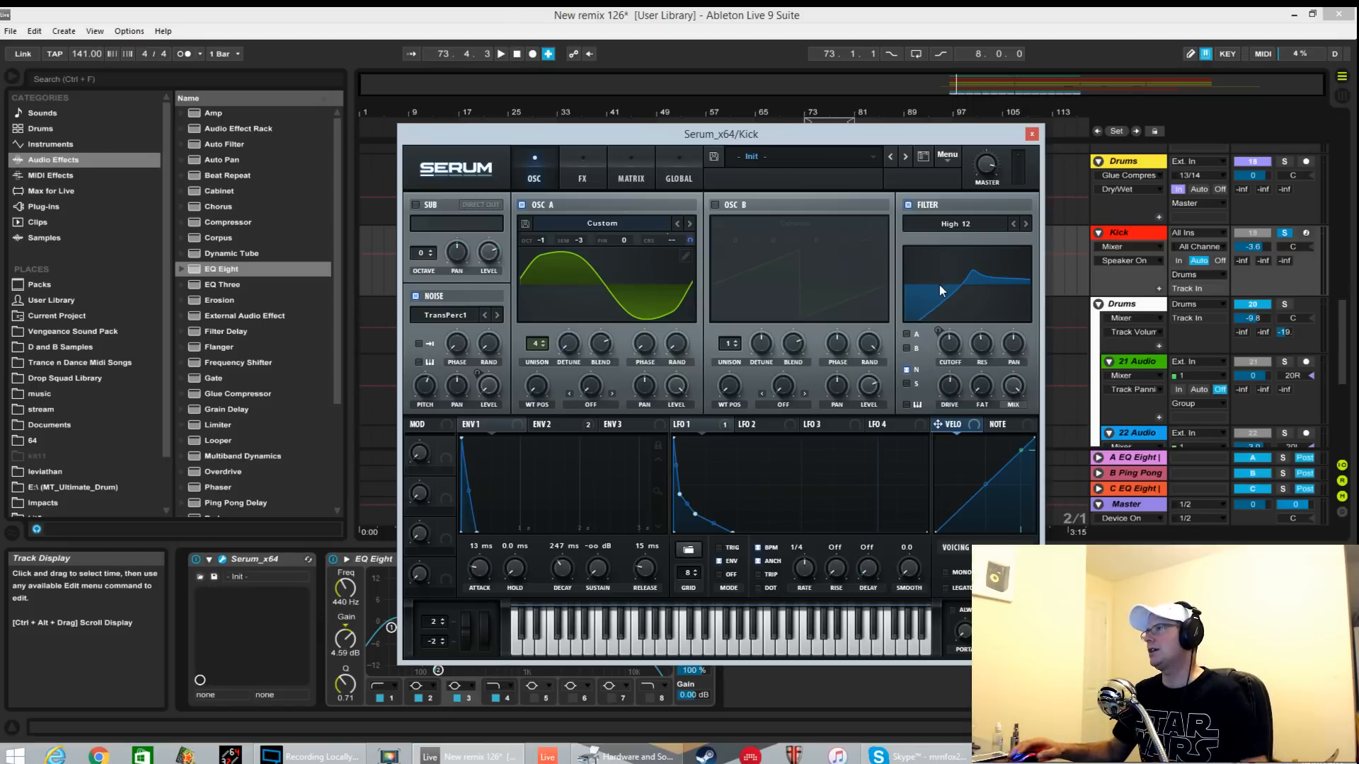
{"action": "left_click", "coordinate": [1030, 135]}
{"action": "key", "text": "space"}
{"action": "scroll", "coordinate": [1168, 350], "scroll_direction": "down", "scroll_amount": 1}
{"action": "key", "text": "space"}
Solo the 21 Audio track with the Shackles clips and start playback.
{"action": "scroll", "coordinate": [1168, 350], "scroll_direction": "down", "scroll_amount": 8}
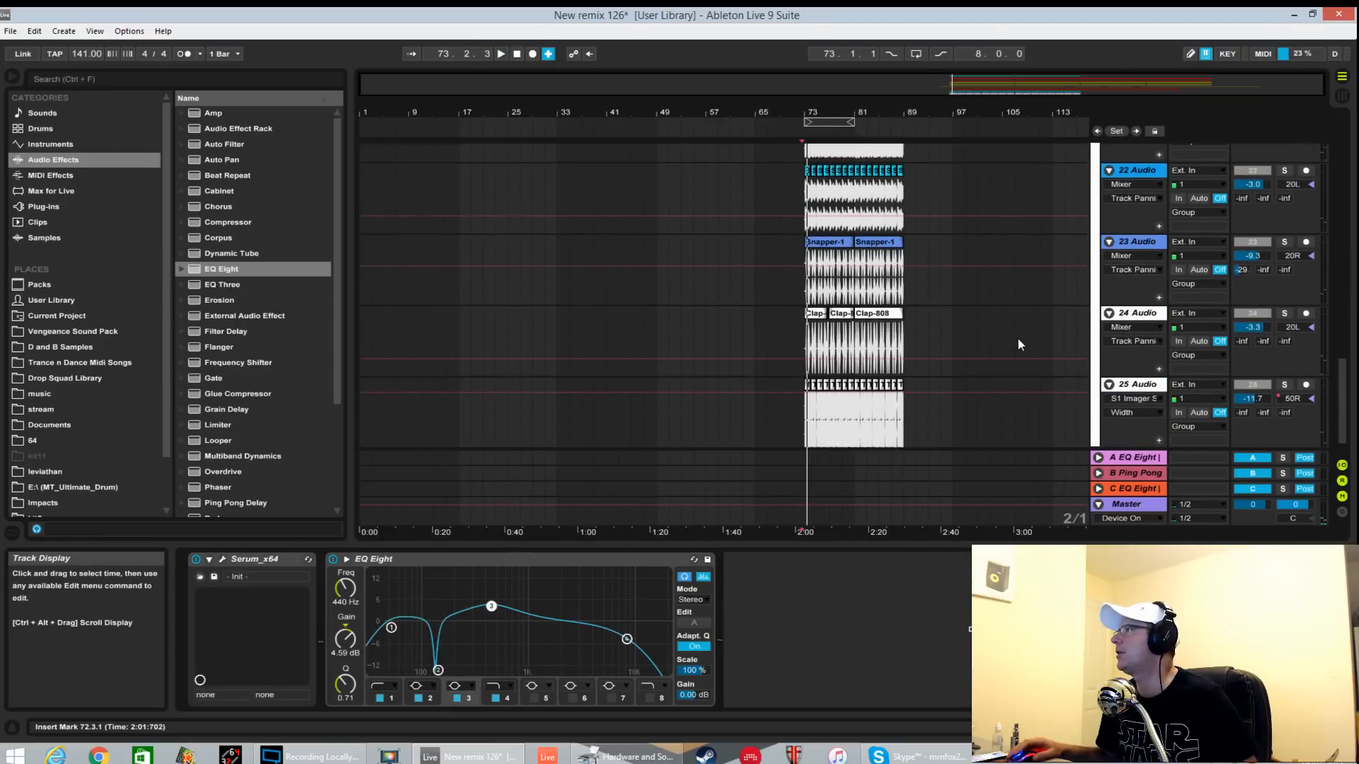
{"action": "scroll", "coordinate": [1018, 340], "scroll_direction": "up", "scroll_amount": 3}
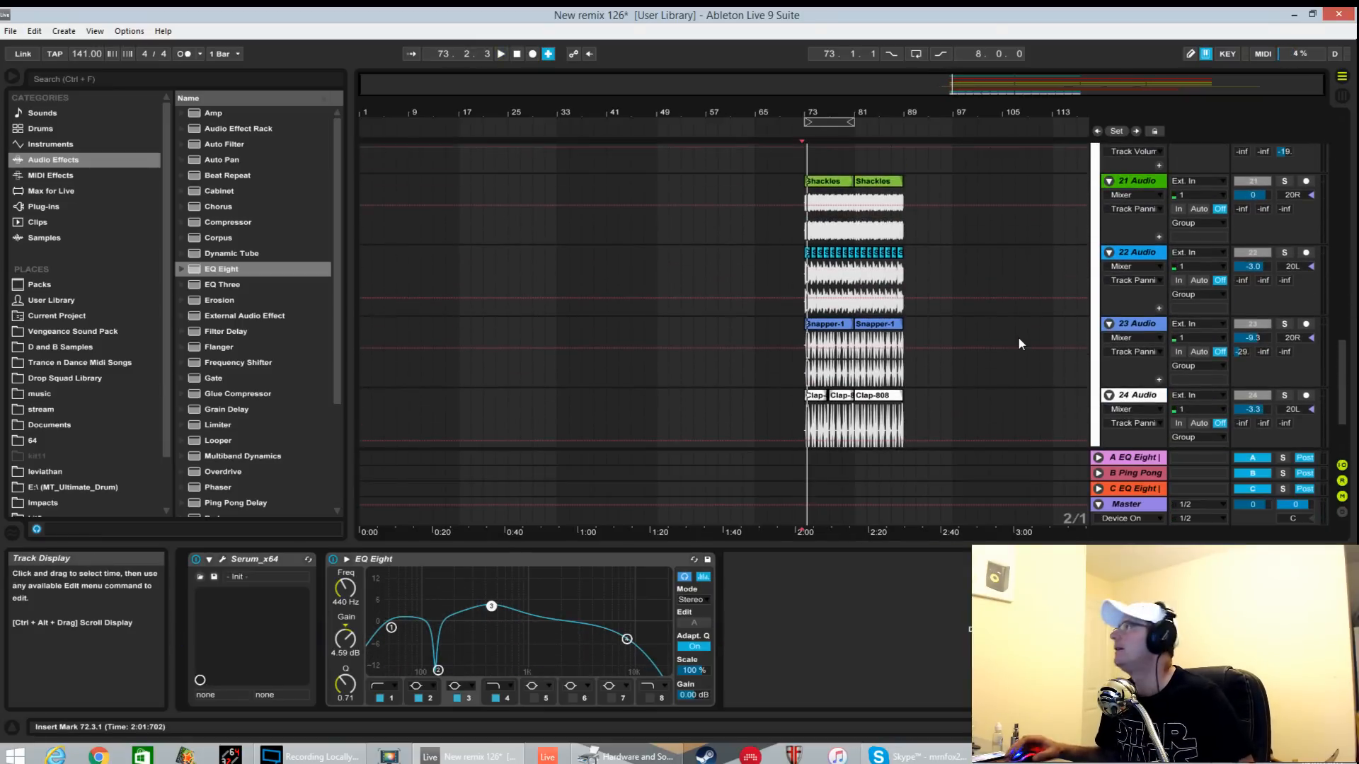
{"action": "scroll", "coordinate": [1018, 337], "scroll_direction": "up", "scroll_amount": 3}
{"action": "left_click", "coordinate": [1285, 264]}
{"action": "key", "text": "space"}
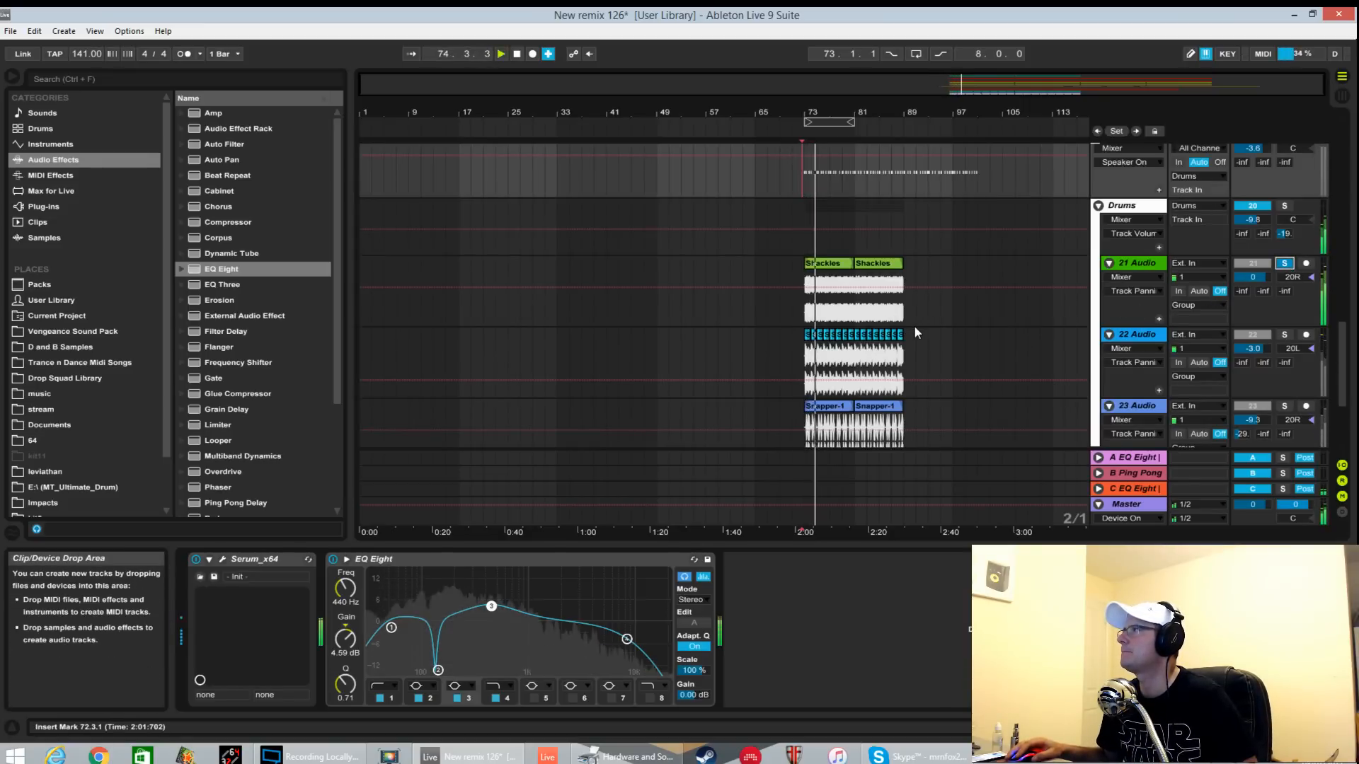
Open iZotope Nectar 2 on the 21 Audio track and deactivate the device during playback.
{"action": "left_click", "coordinate": [1141, 273]}
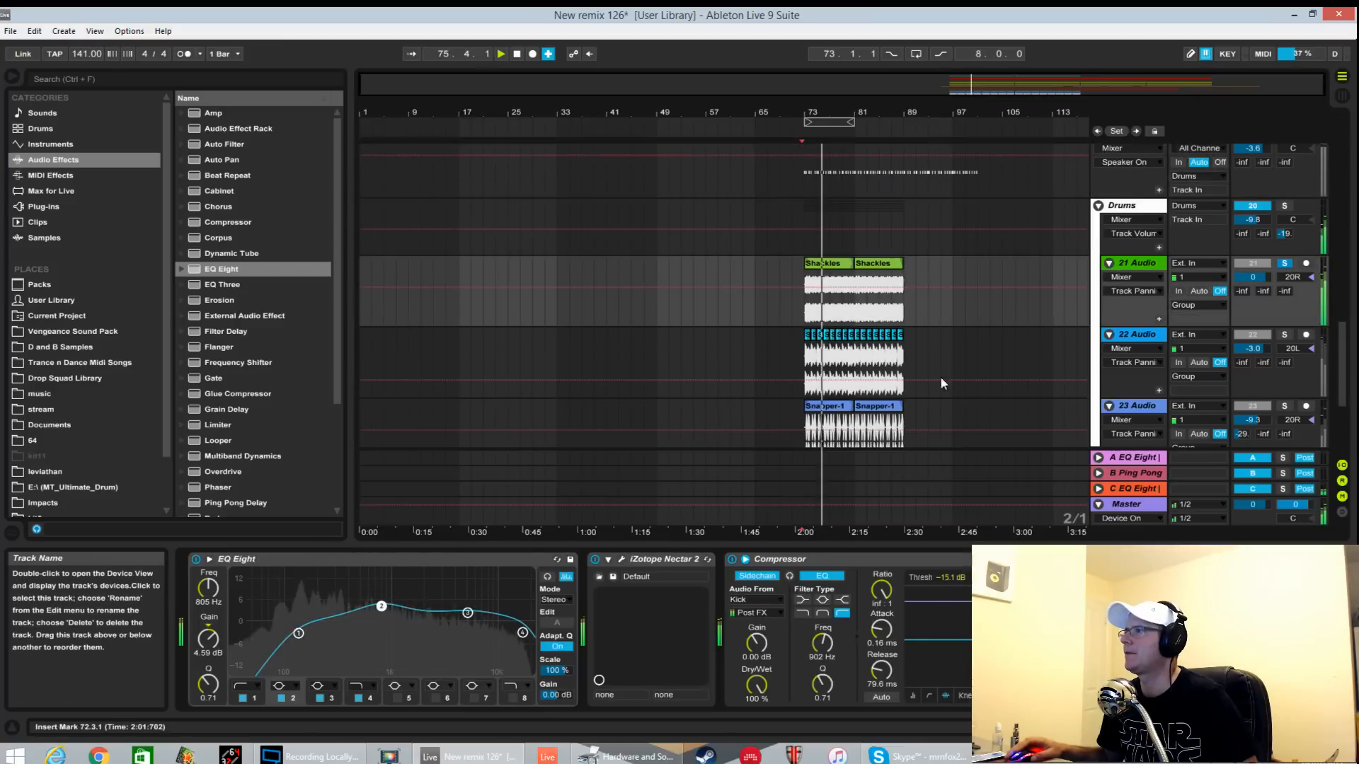
{"action": "left_click", "coordinate": [620, 560]}
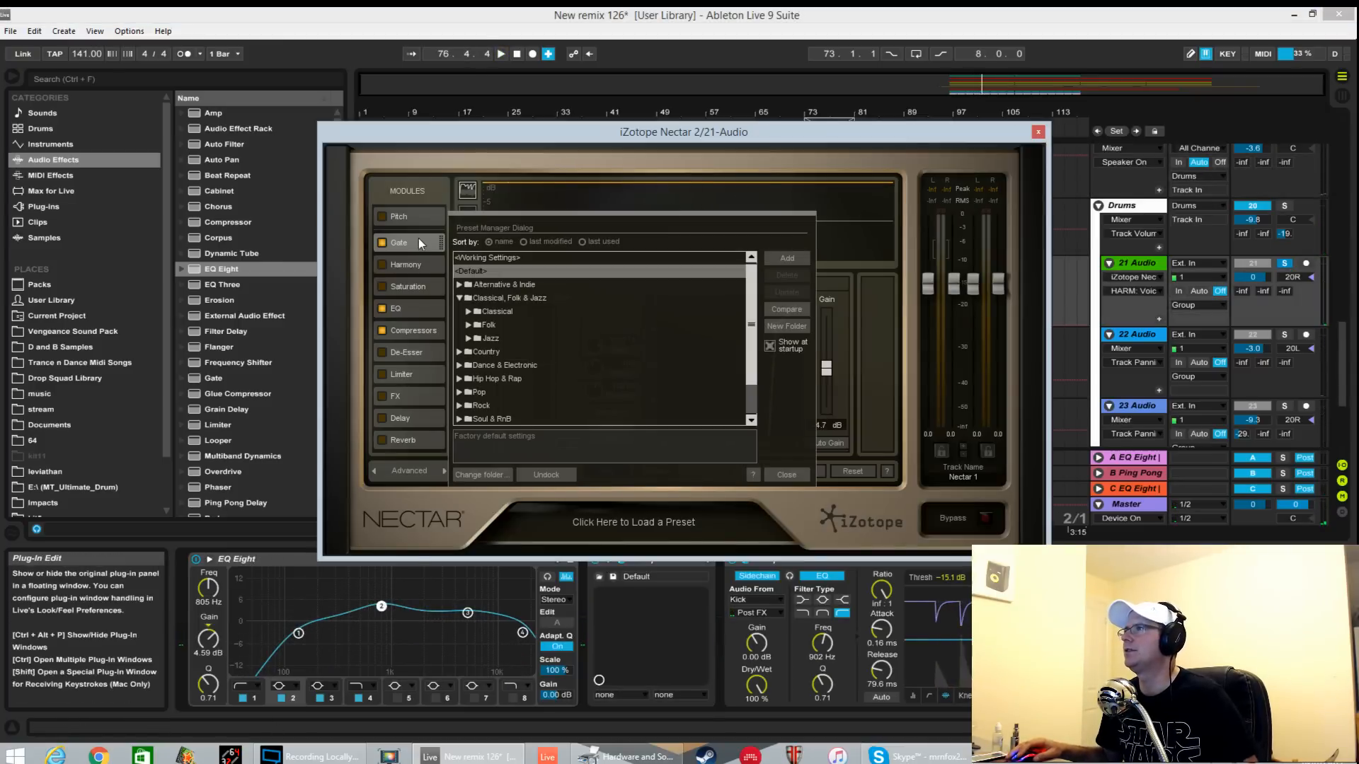
{"action": "left_click_drag", "start_coordinate": [847, 135], "coordinate": [753, 115]}
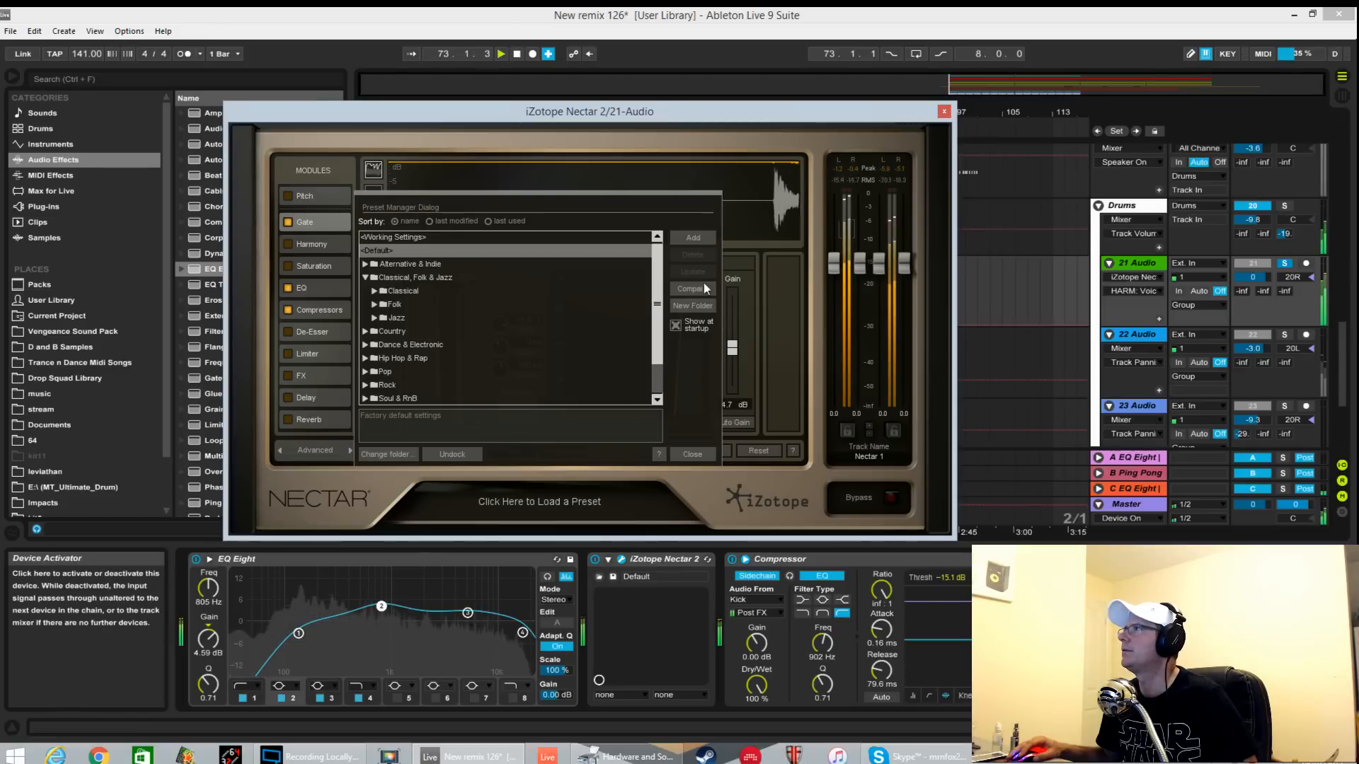
{"action": "left_click", "coordinate": [594, 560]}
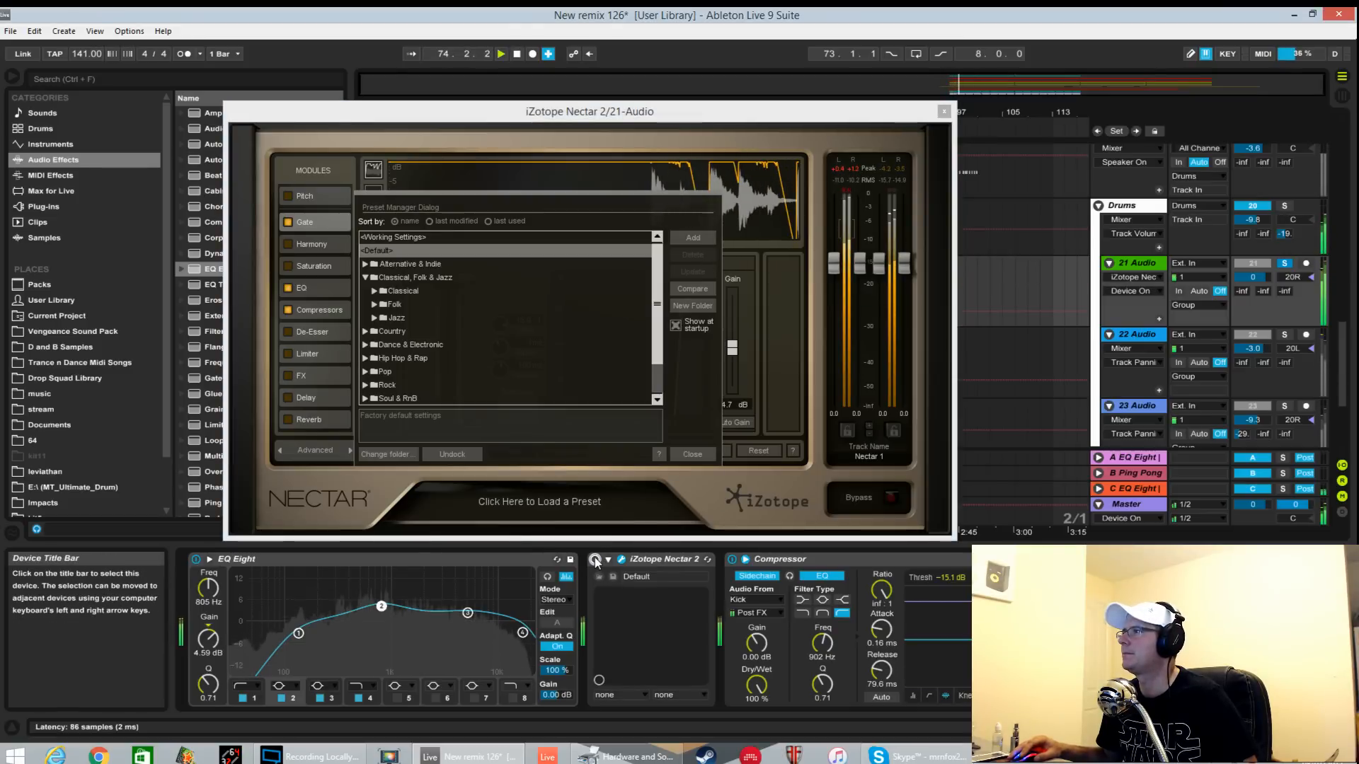
{"action": "key", "text": "space"}
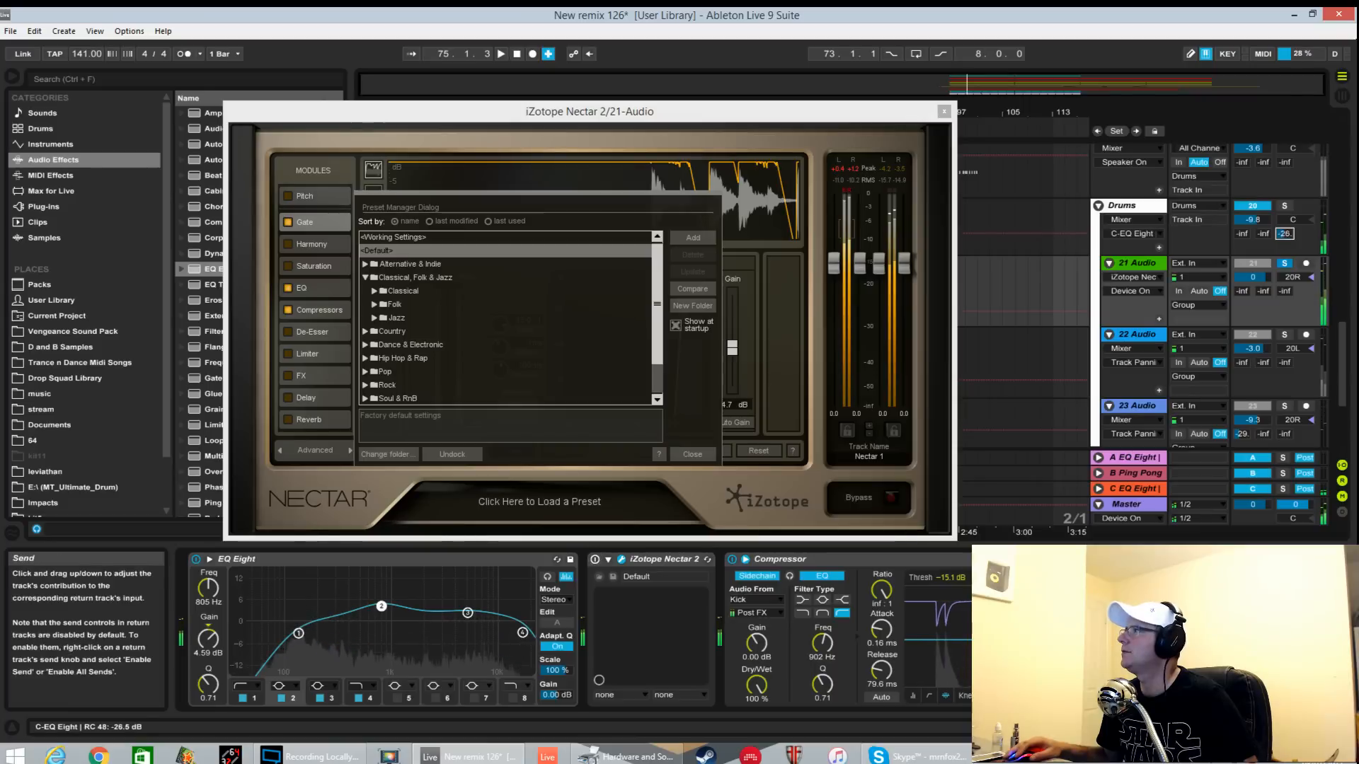
Turn the Drums group's send C down to -inf and audition the soloed 21 Audio track from bar 73.
{"action": "left_click_drag", "start_coordinate": [1287, 235], "coordinate": [1288, 256]}
{"action": "key", "text": "space"}
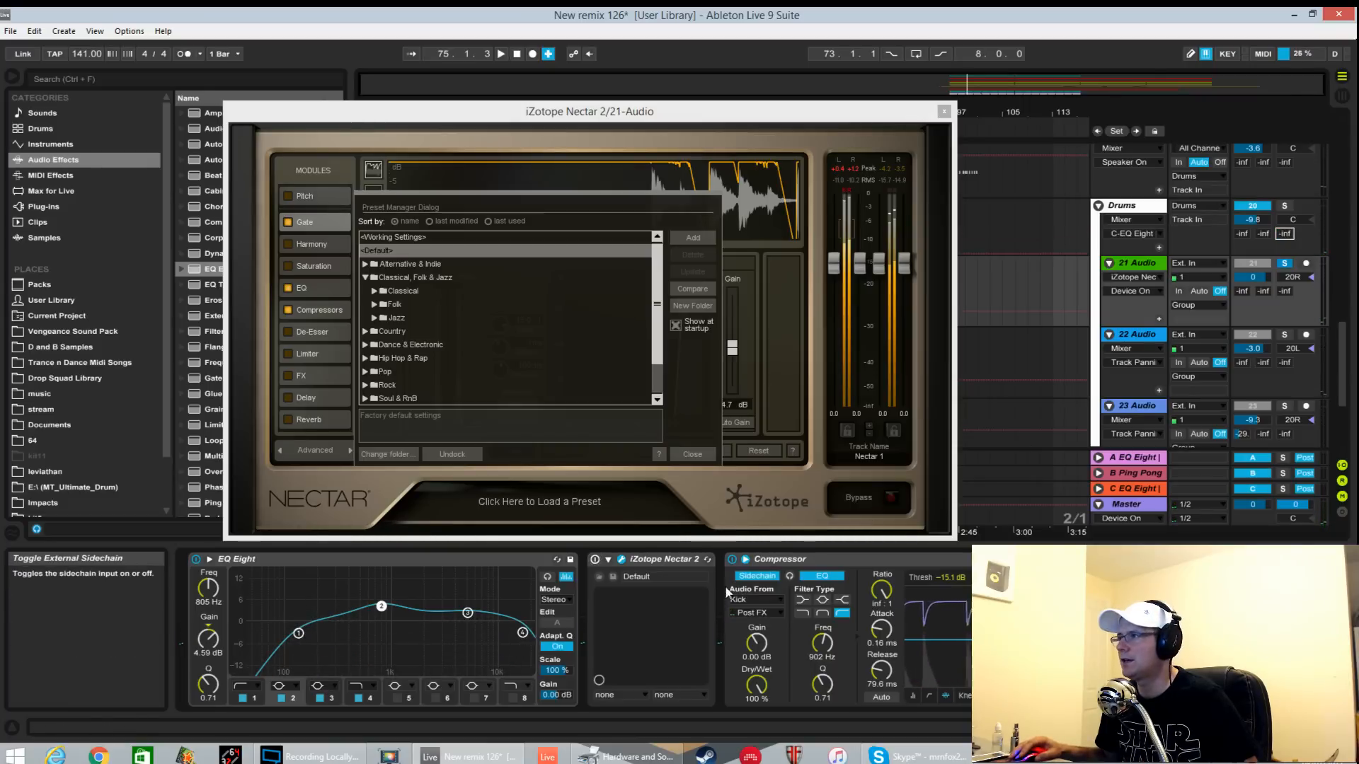
{"action": "left_click_drag", "start_coordinate": [655, 117], "coordinate": [469, 543]}
{"action": "left_click", "coordinate": [802, 438]}
{"action": "key", "text": "space"}
{"action": "key", "text": "space"}
Inspect the EQ and Compressors modules of Nectar 2 on the 21 Audio track and close the plug-in window.
{"action": "left_click_drag", "start_coordinate": [659, 538], "coordinate": [861, 44]}
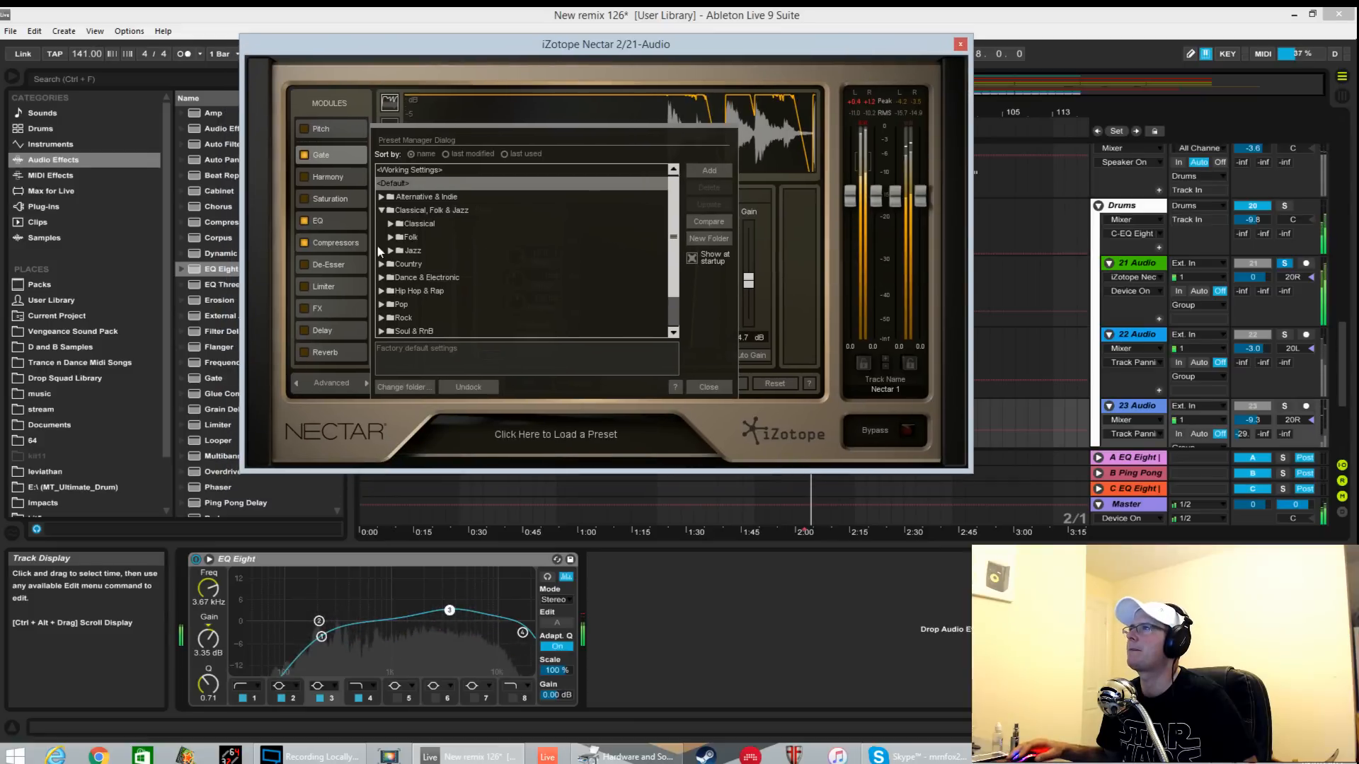
{"action": "left_click", "coordinate": [1152, 278]}
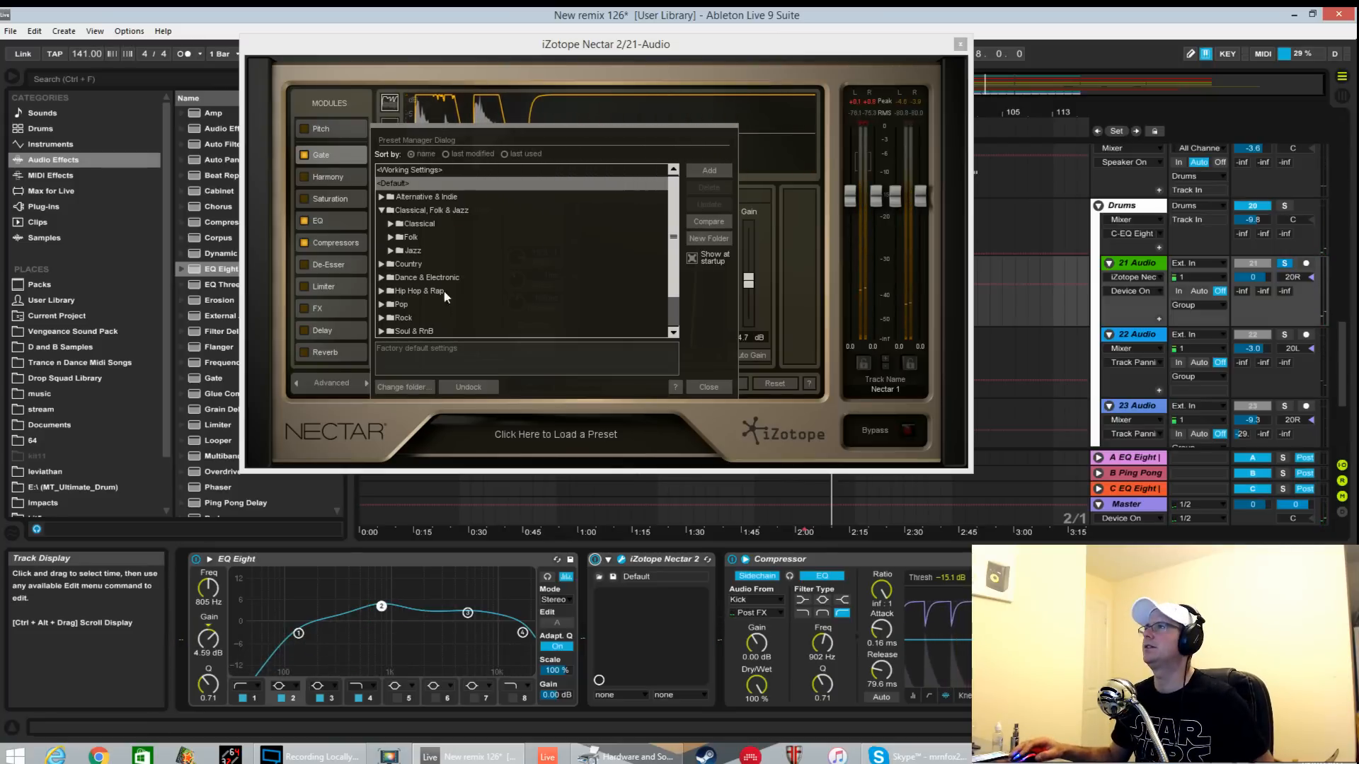
{"action": "left_click", "coordinate": [334, 221]}
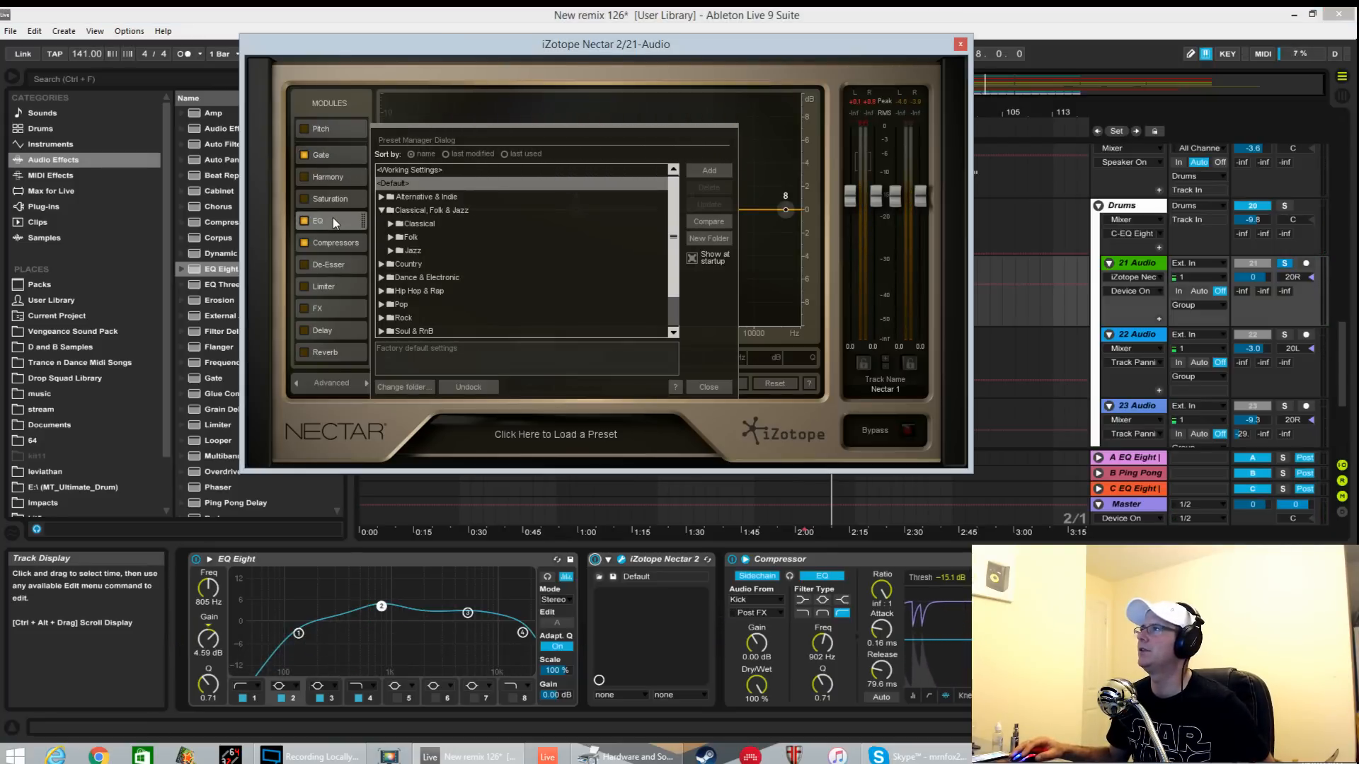
{"action": "left_click", "coordinate": [333, 247]}
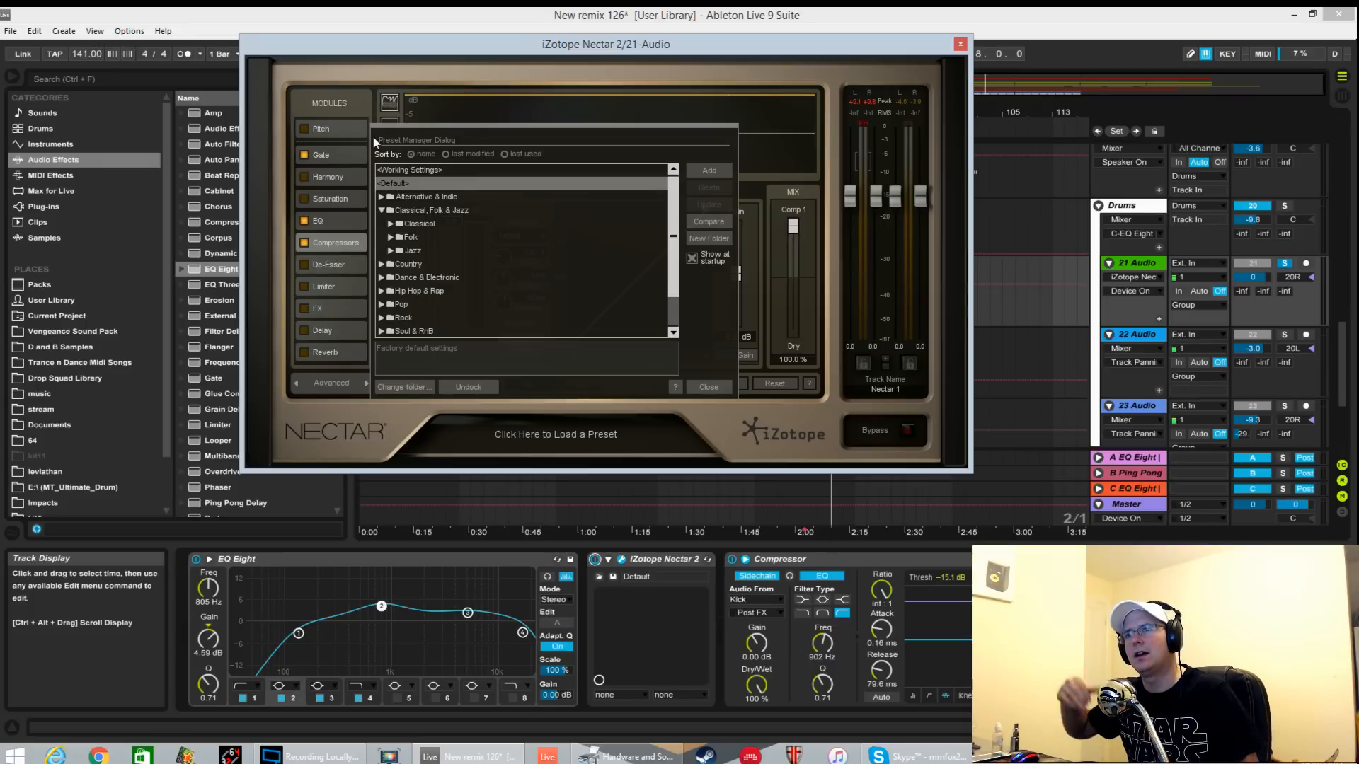
{"action": "left_click", "coordinate": [961, 44]}
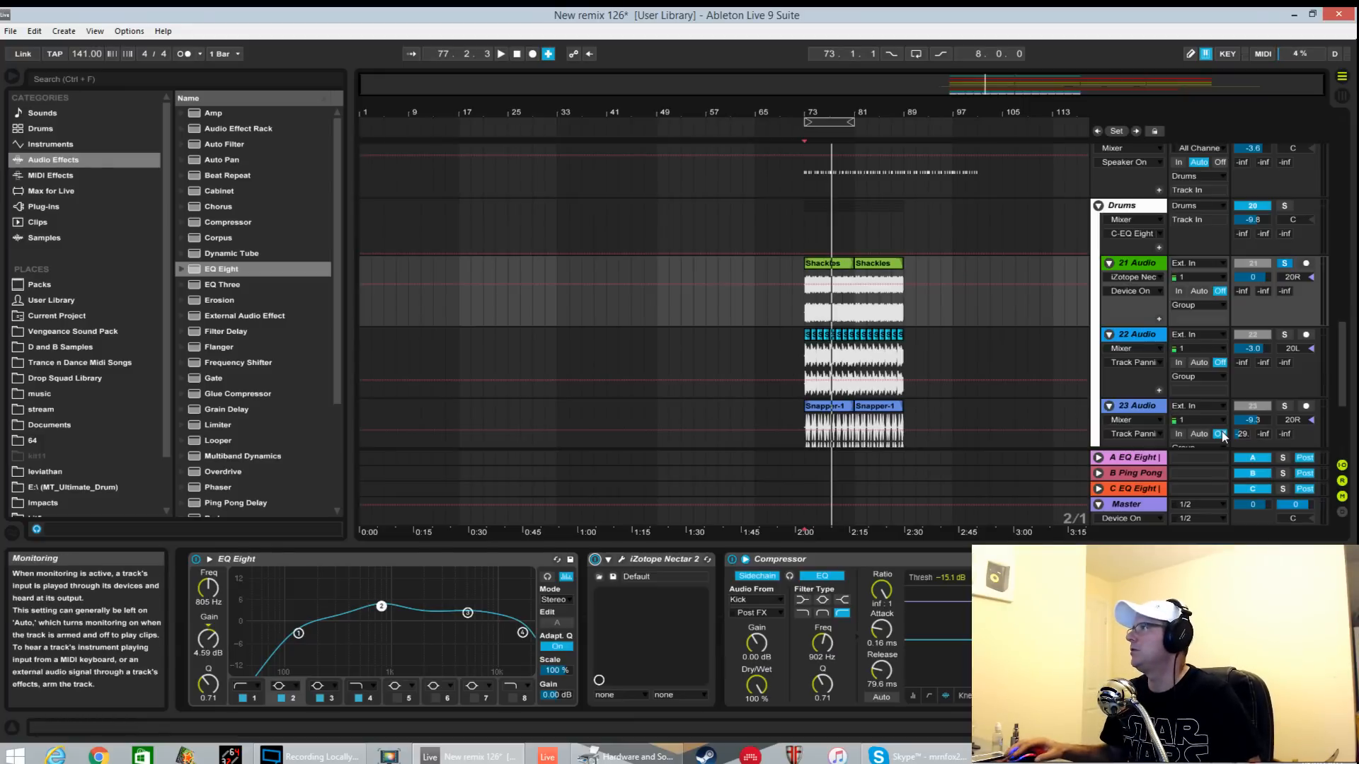
Audition the 21 Audio track while bypassing and re-enabling its sidechain Compressor.
{"action": "key", "text": "space"}
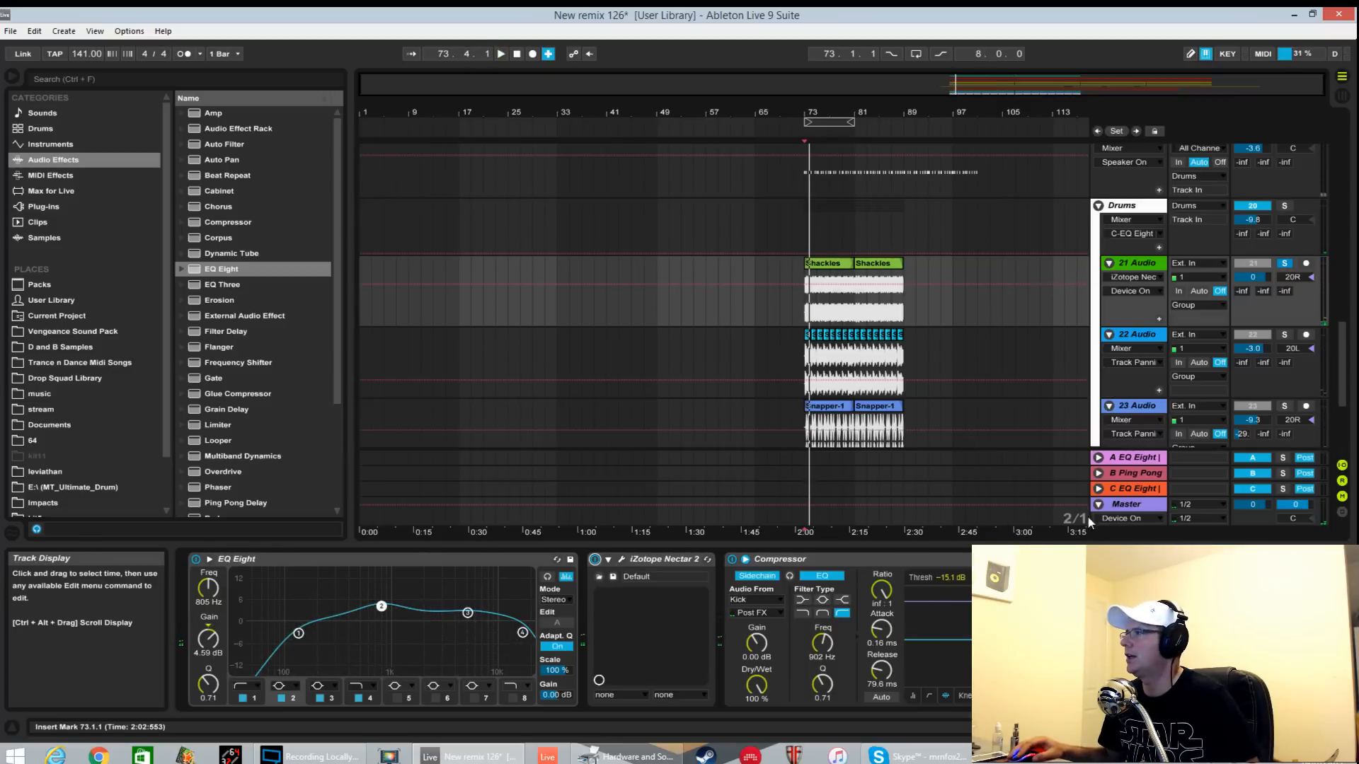
{"action": "key", "text": "space"}
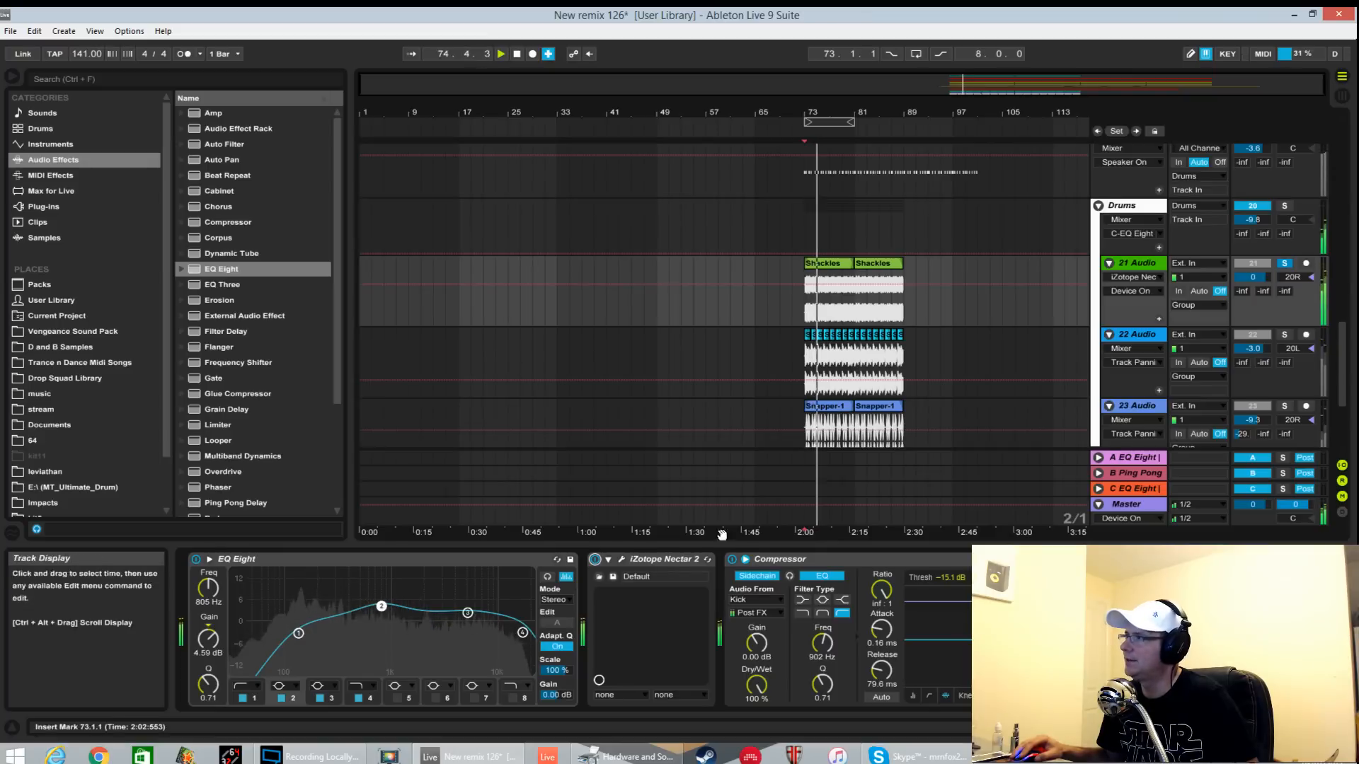
{"action": "left_click", "coordinate": [732, 559]}
{"action": "left_click", "coordinate": [732, 560]}
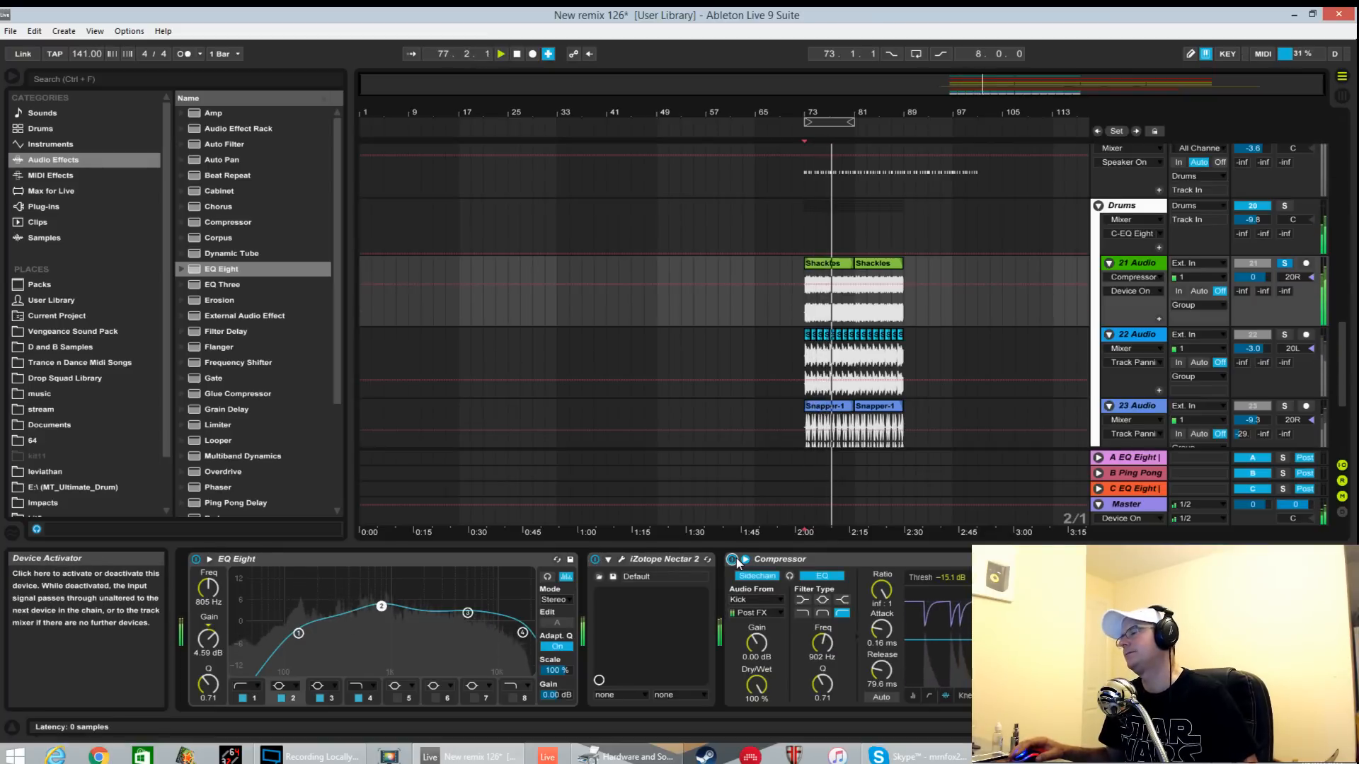
{"action": "left_click", "coordinate": [1284, 265]}
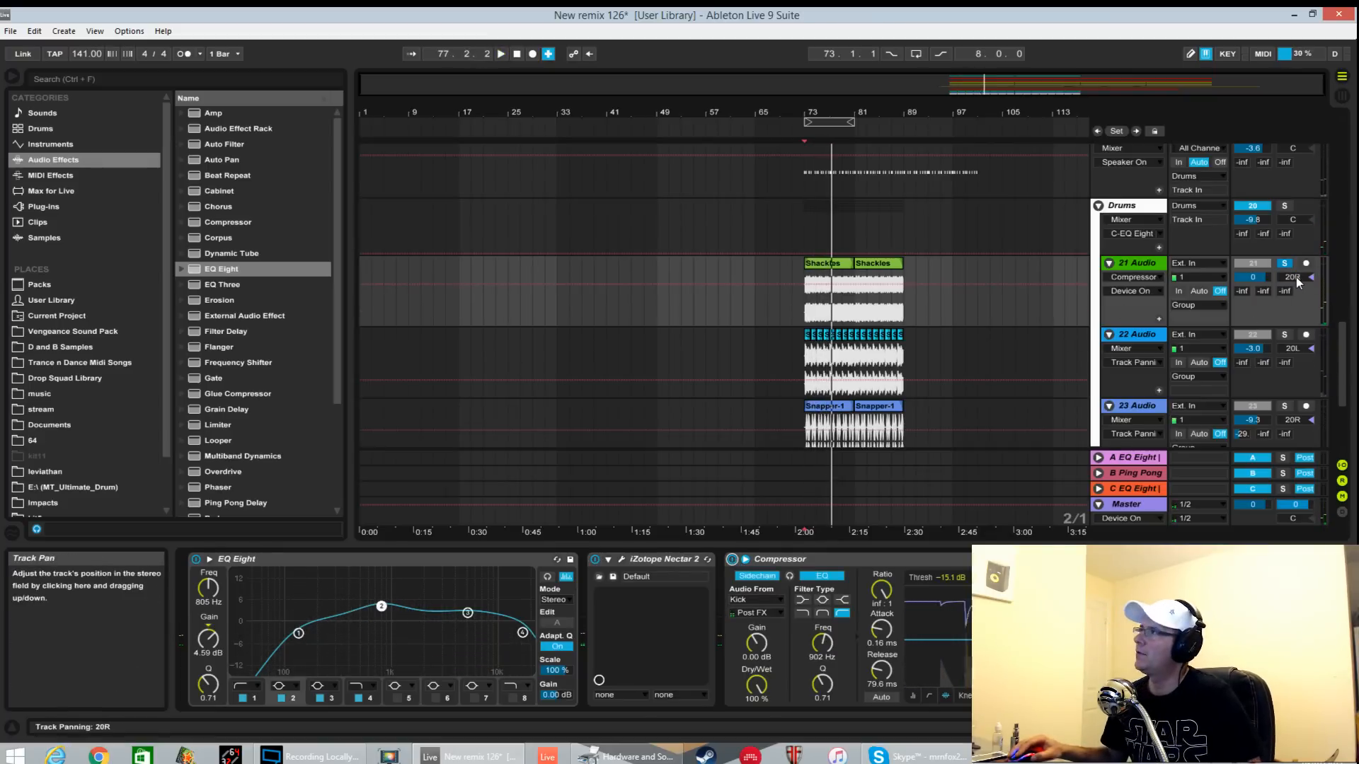
Select the 22 Audio track to show its devices, and audition it soloed.
{"action": "left_click", "coordinate": [1137, 335]}
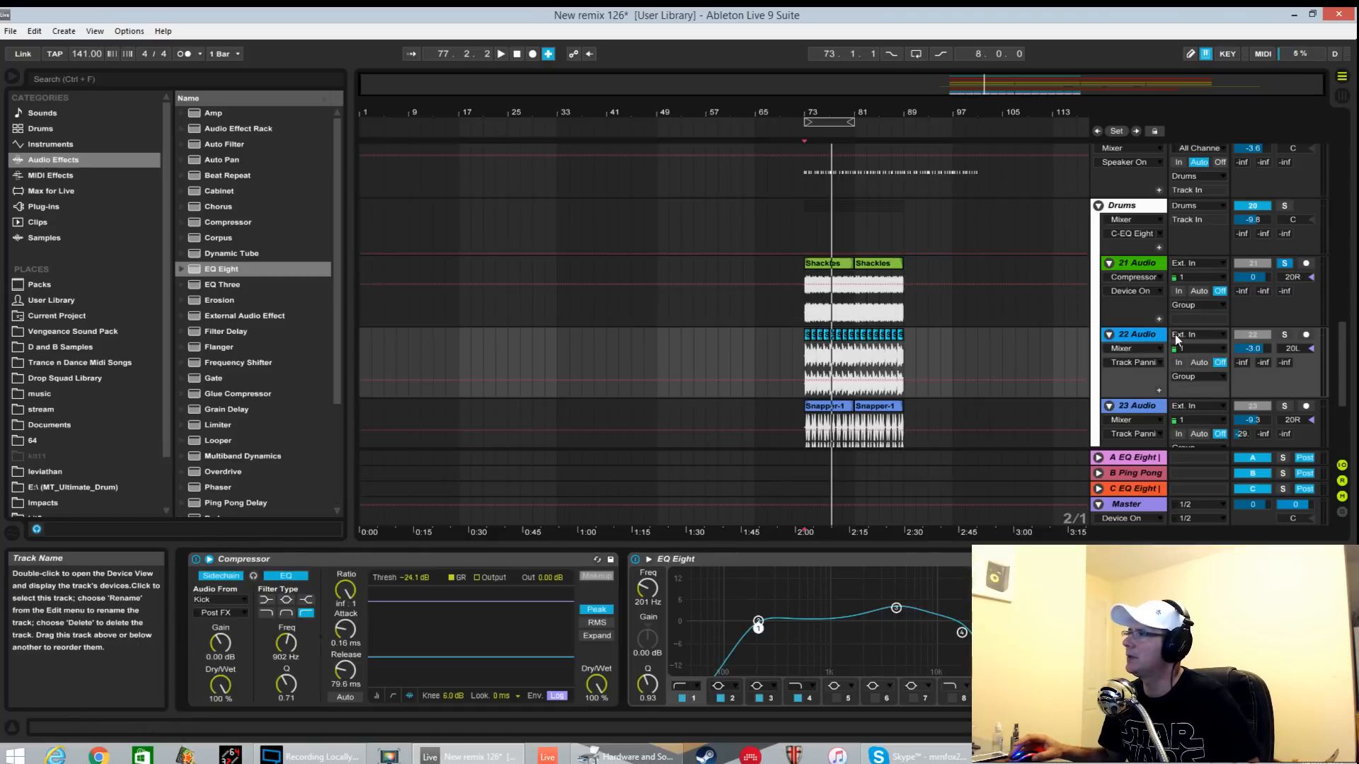
{"action": "key", "text": "space"}
{"action": "left_click", "coordinate": [1284, 336]}
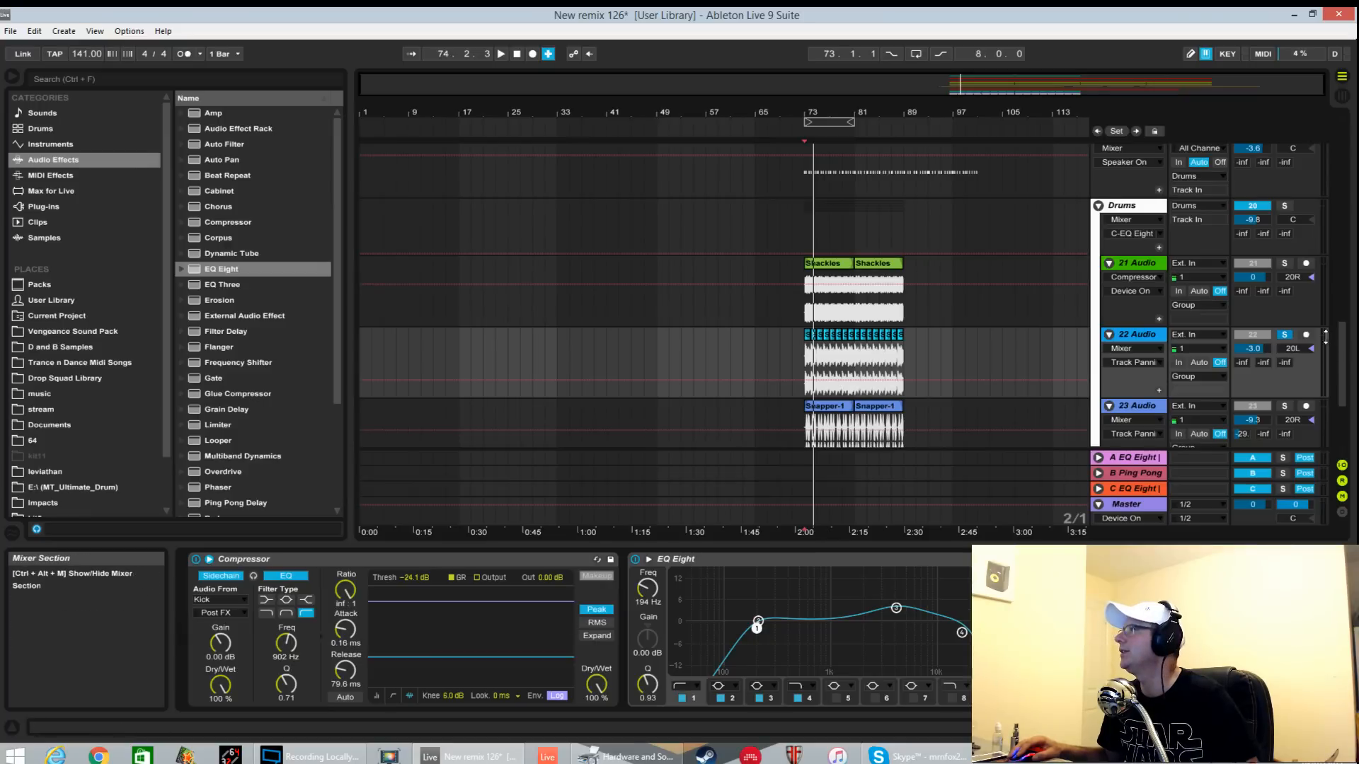
Add the 21 Audio track to the solo, audition it together with 22 Audio, and clear both solos.
{"action": "left_click", "coordinate": [1285, 265]}
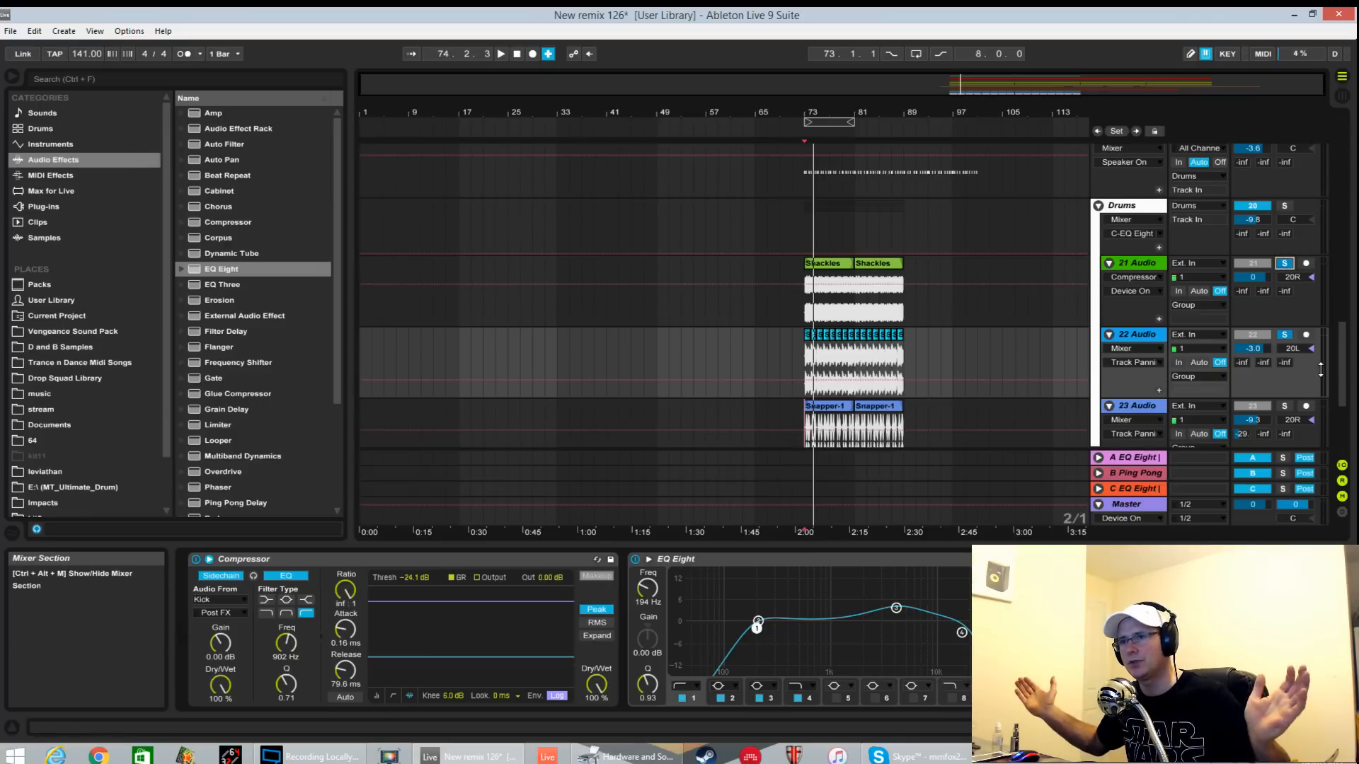
{"action": "key", "text": "space"}
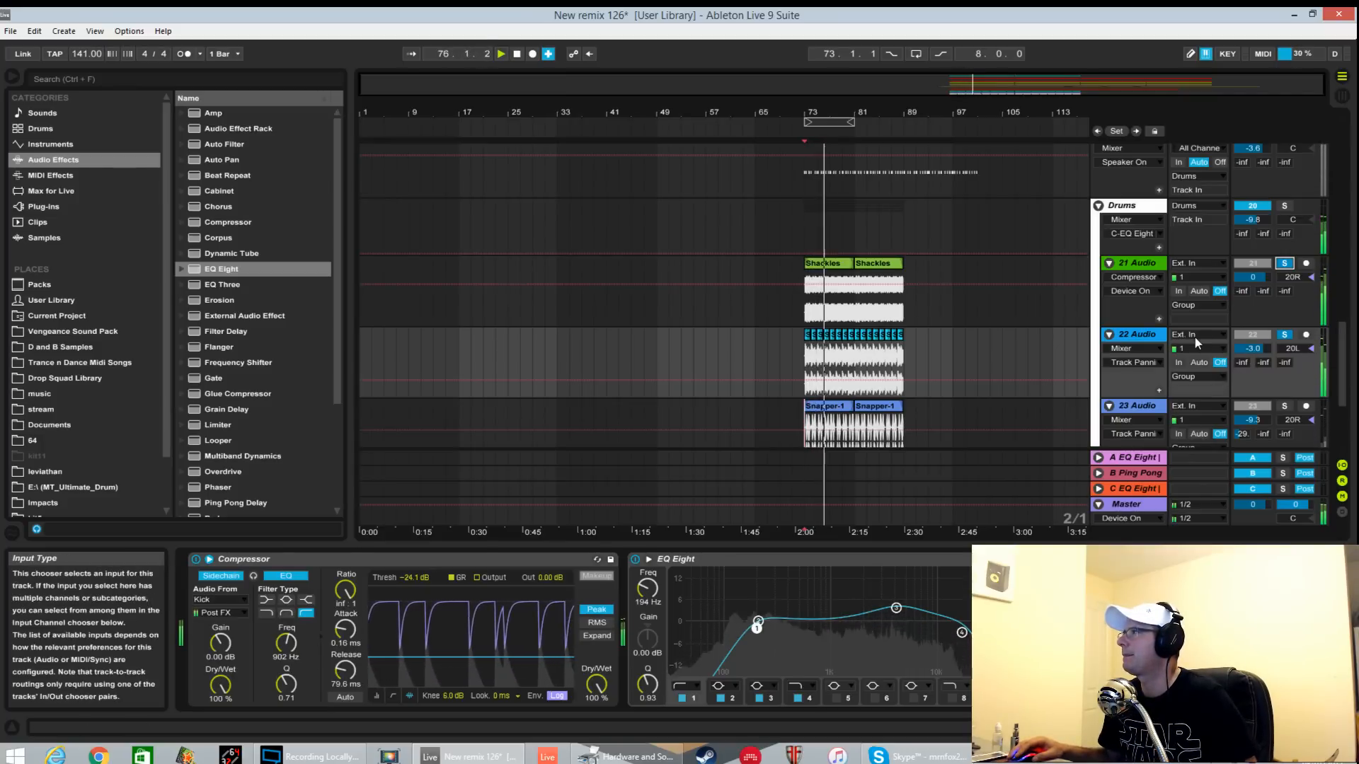
{"action": "key", "text": "space"}
{"action": "left_click", "coordinate": [1285, 337]}
Solo the 23 Audio track with the Snapper-1 clips and audition it from bar 73.
{"action": "scroll", "coordinate": [1257, 299], "scroll_direction": "down", "scroll_amount": 1}
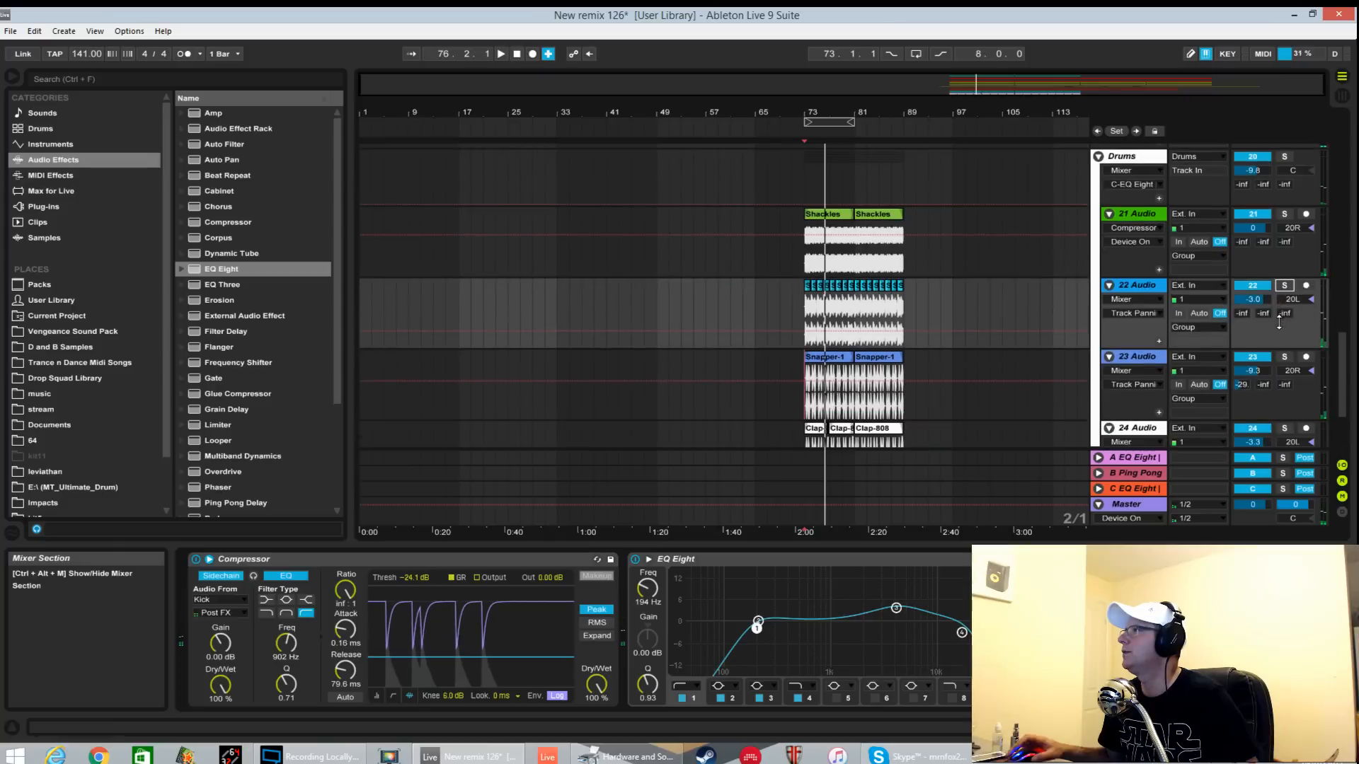
{"action": "left_click", "coordinate": [1284, 357]}
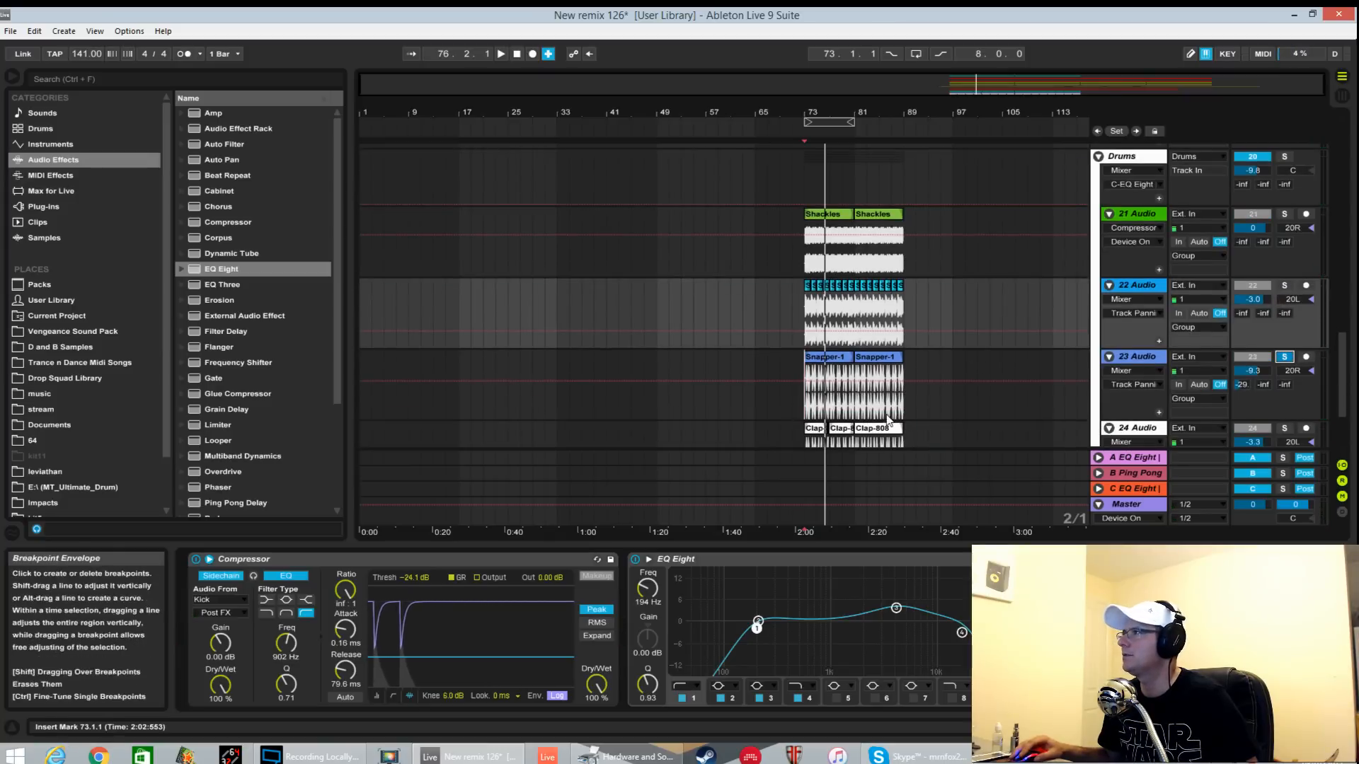
{"action": "left_click", "coordinate": [809, 408]}
{"action": "key", "text": "space"}
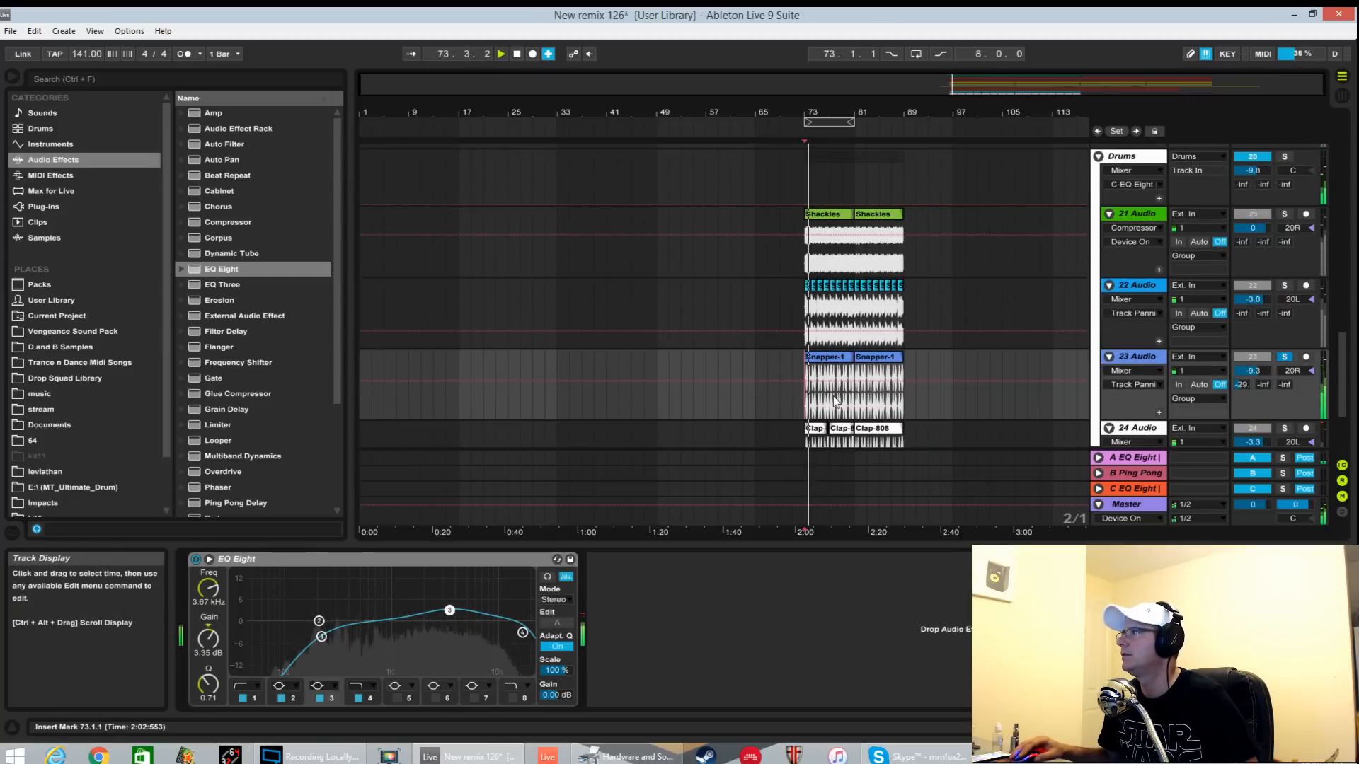
{"action": "key", "text": "space"}
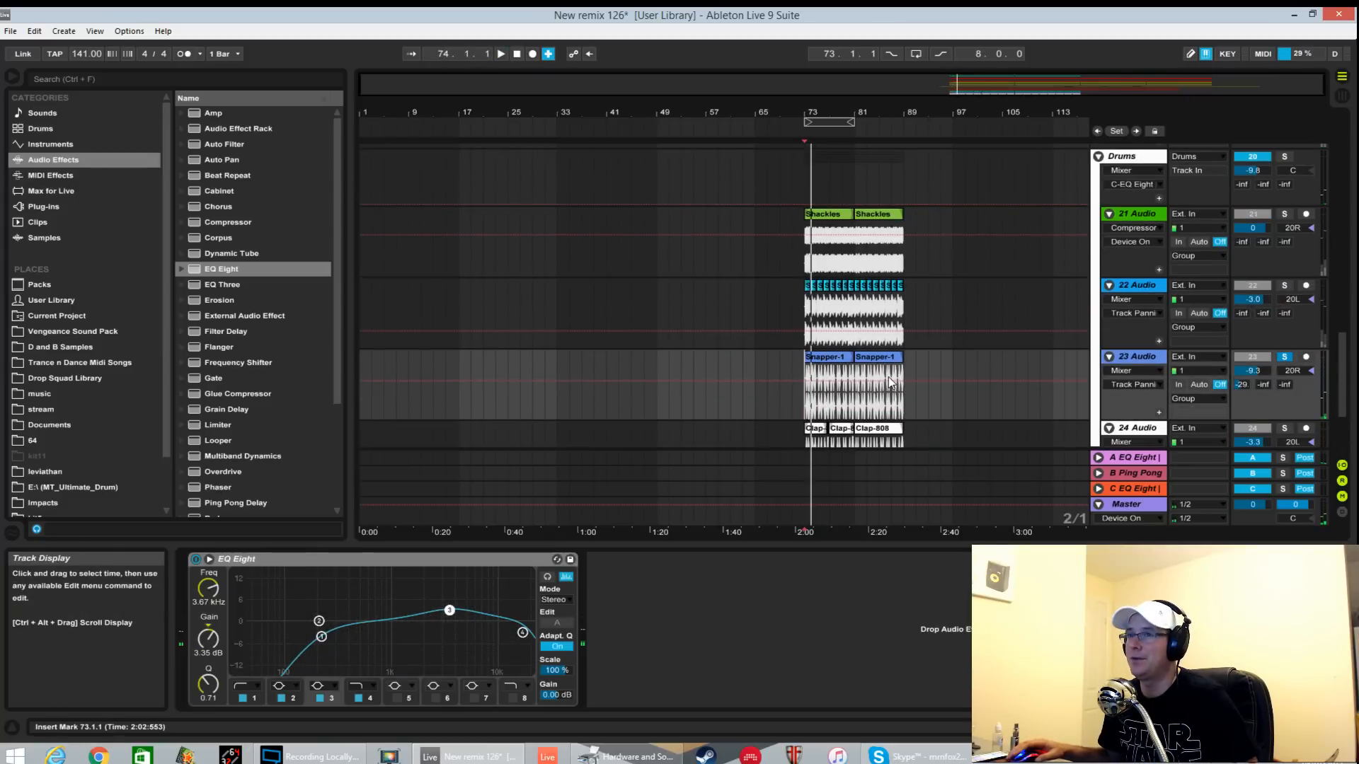
Move the 25 Audio track within the Drums group so it sits directly below 22 Audio.
{"action": "scroll", "coordinate": [925, 351], "scroll_direction": "down", "scroll_amount": 4}
{"action": "left_click", "coordinate": [1156, 398]}
{"action": "left_click", "coordinate": [1158, 398]}
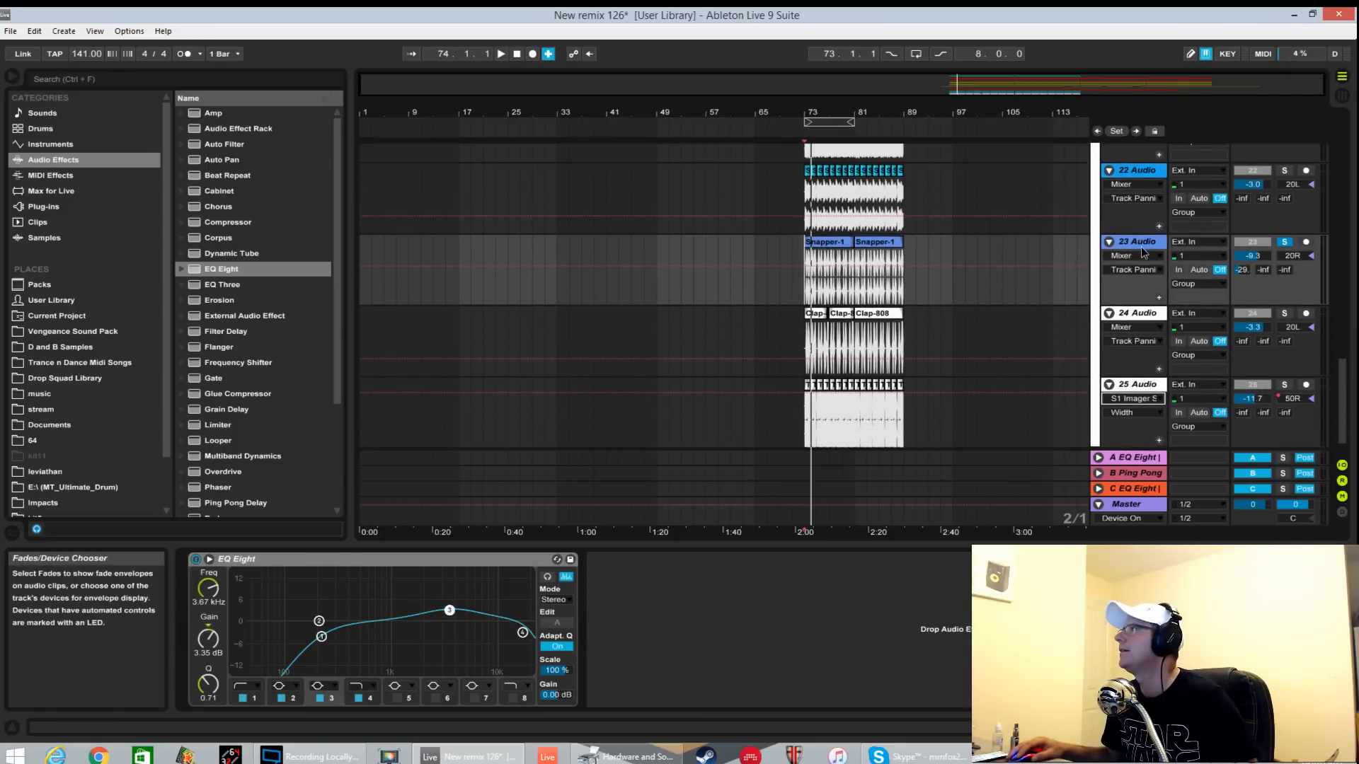
{"action": "left_click_drag", "start_coordinate": [1141, 384], "coordinate": [1125, 230]}
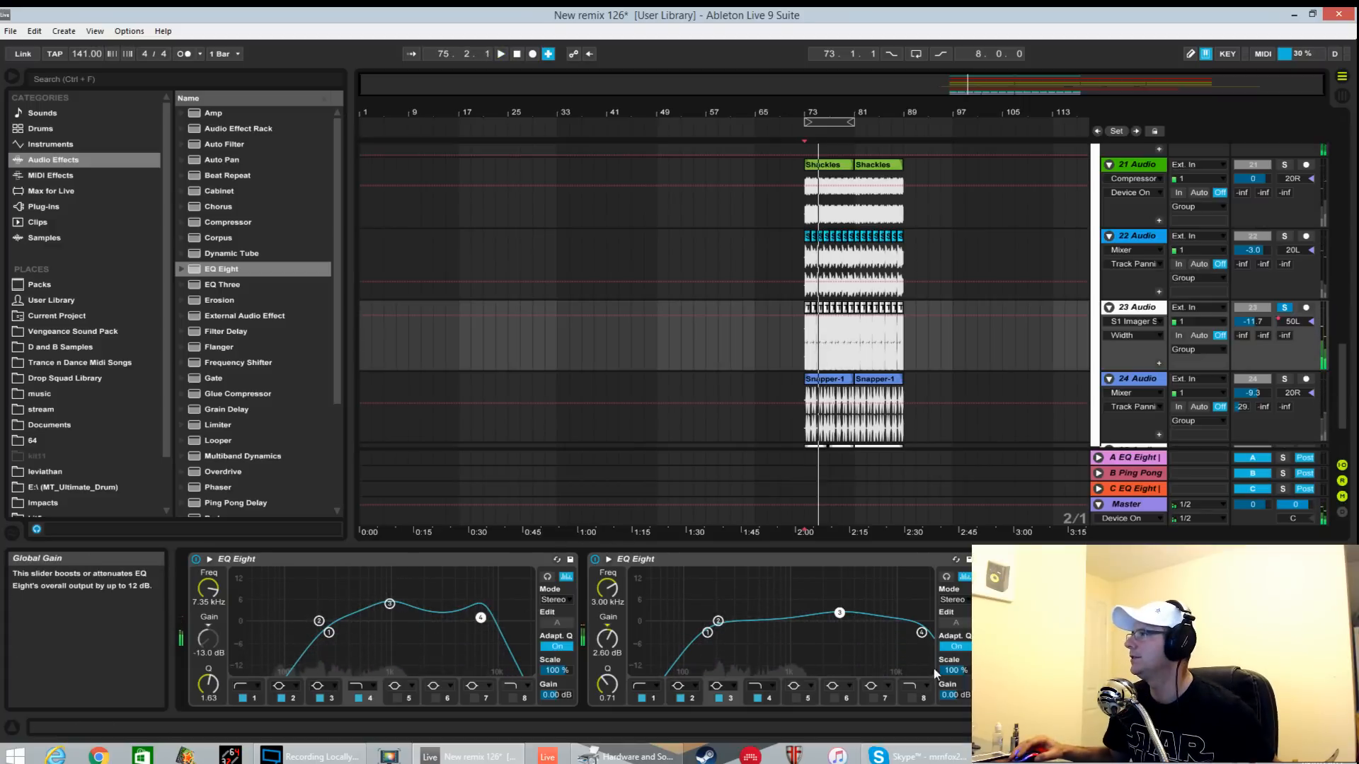
Inspect the low-cut bands of both EQ Eight devices on the 23 Audio track while auditioning it.
{"action": "left_click", "coordinate": [330, 632]}
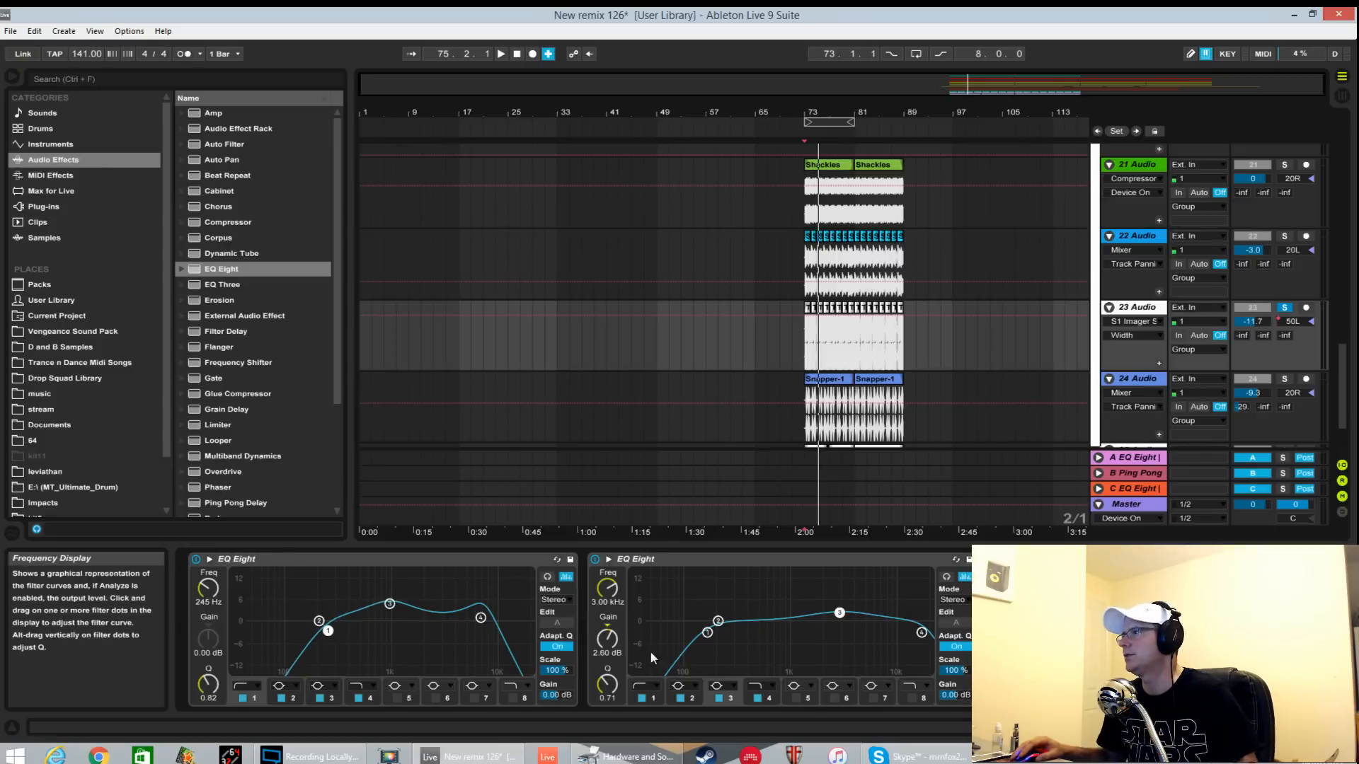
{"action": "key", "text": "space"}
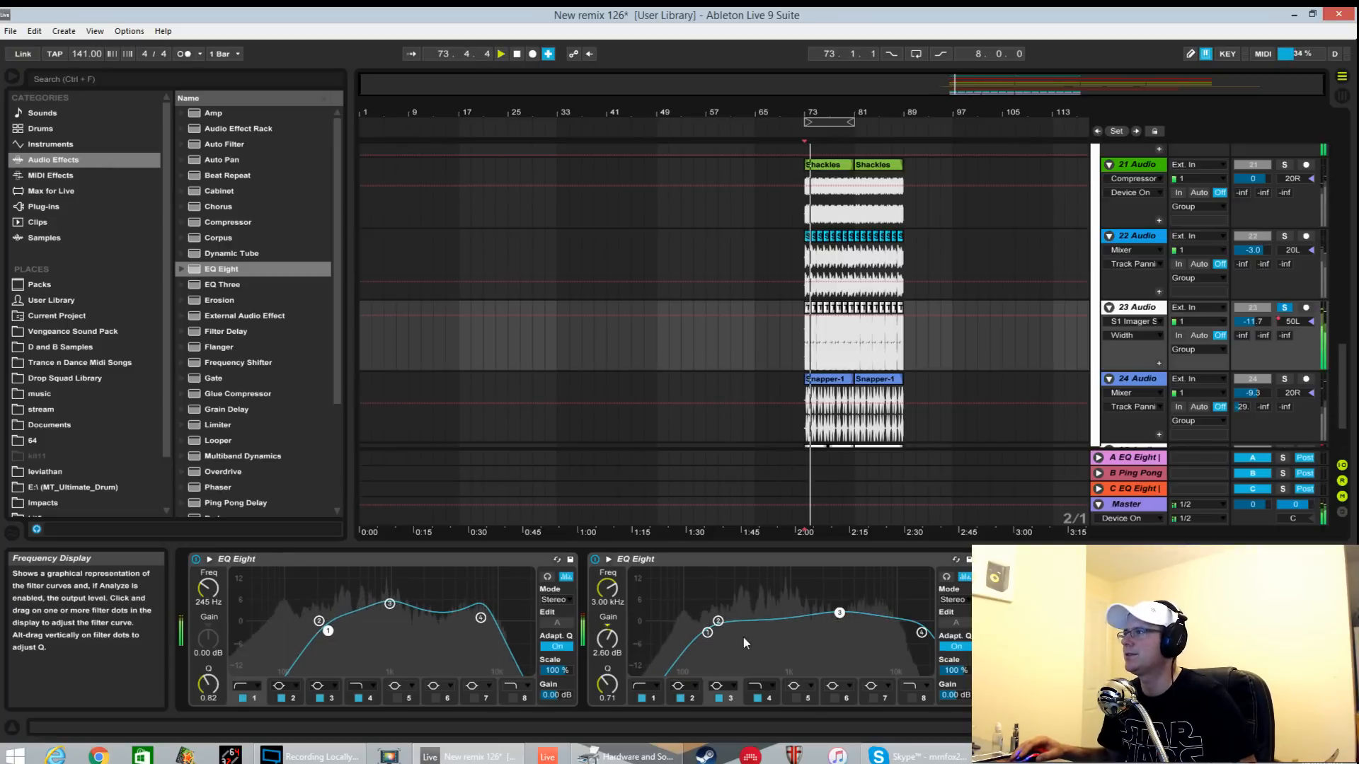
{"action": "left_click", "coordinate": [706, 631]}
{"action": "key", "text": "space"}
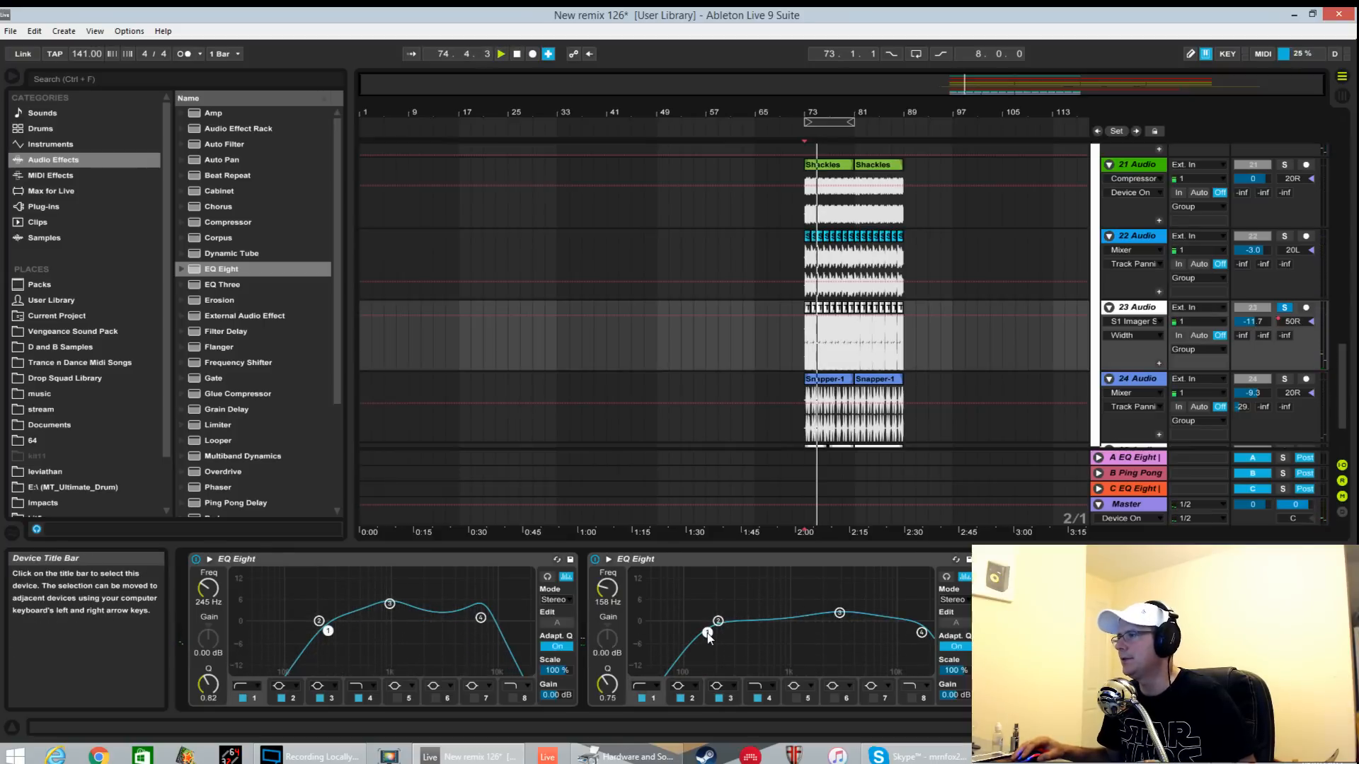
{"action": "key", "text": "space"}
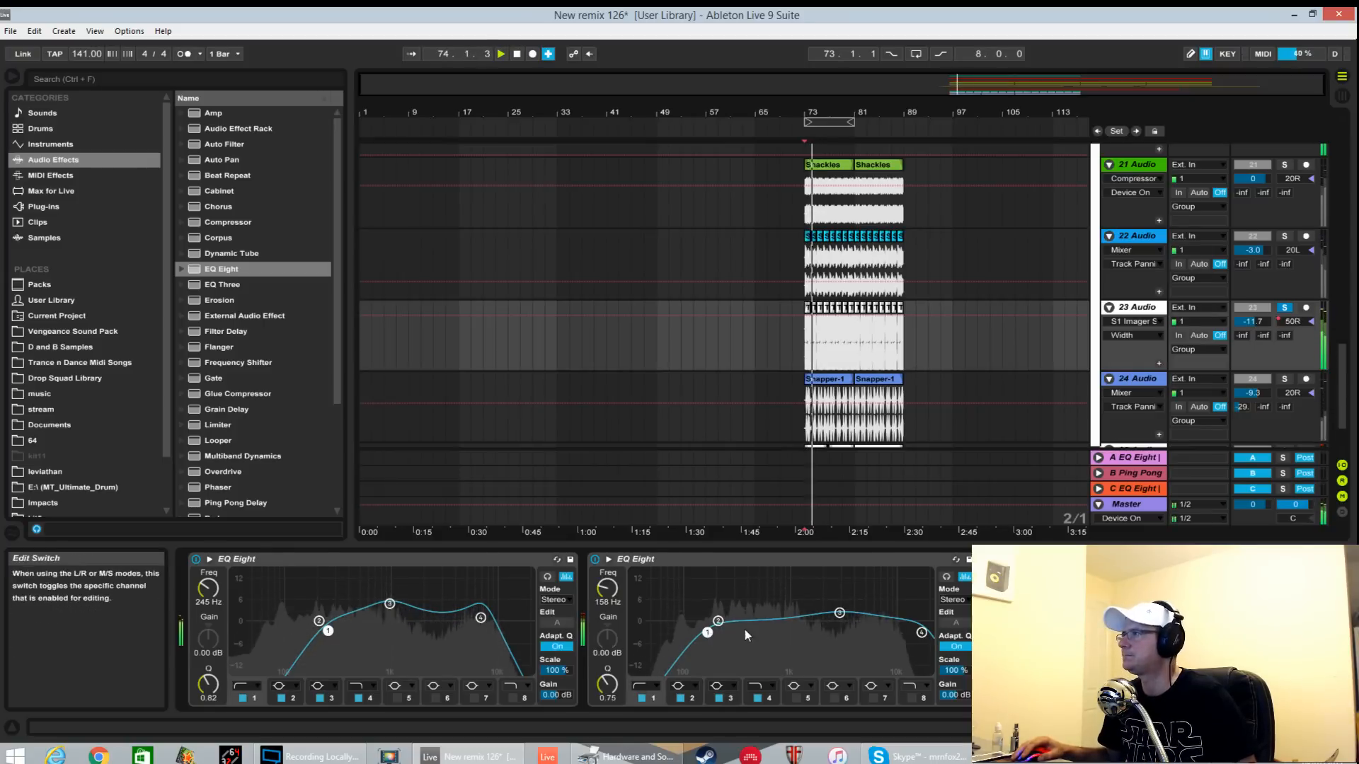
{"action": "key", "text": "space"}
Open the S1 Imager Stereo plug-in on the 23 Audio track, audition the track with it and close the plug-in window.
{"action": "left_click", "coordinate": [1021, 559]}
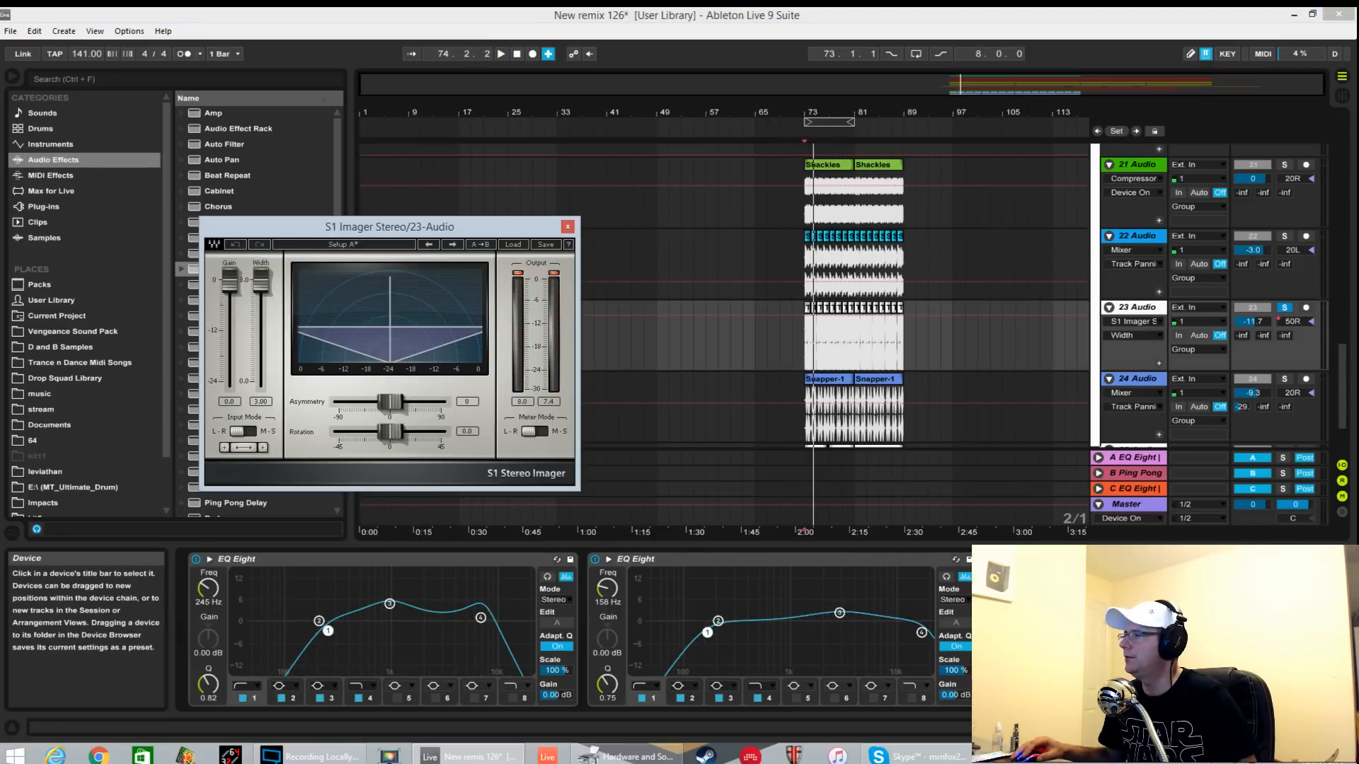
{"action": "key", "text": "space"}
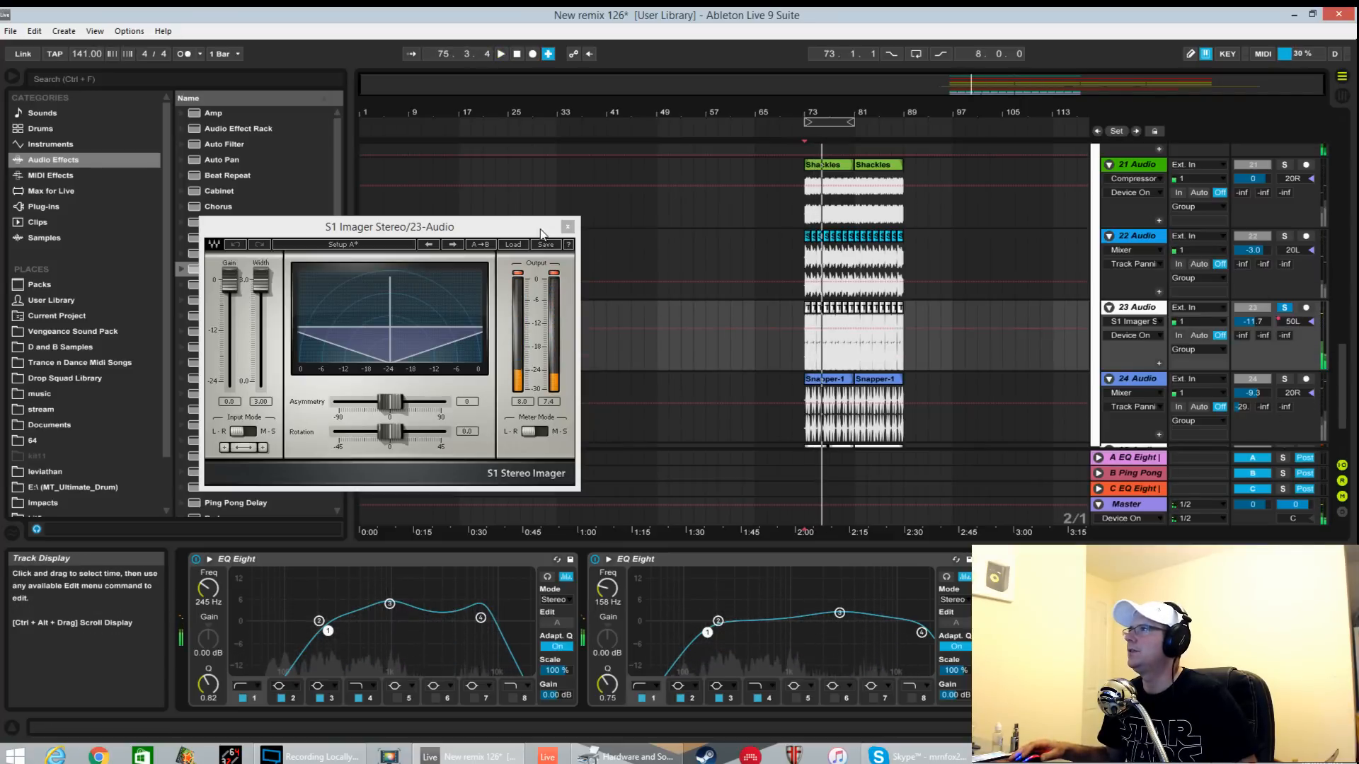
{"action": "left_click_drag", "start_coordinate": [900, 116], "coordinate": [898, 482]}
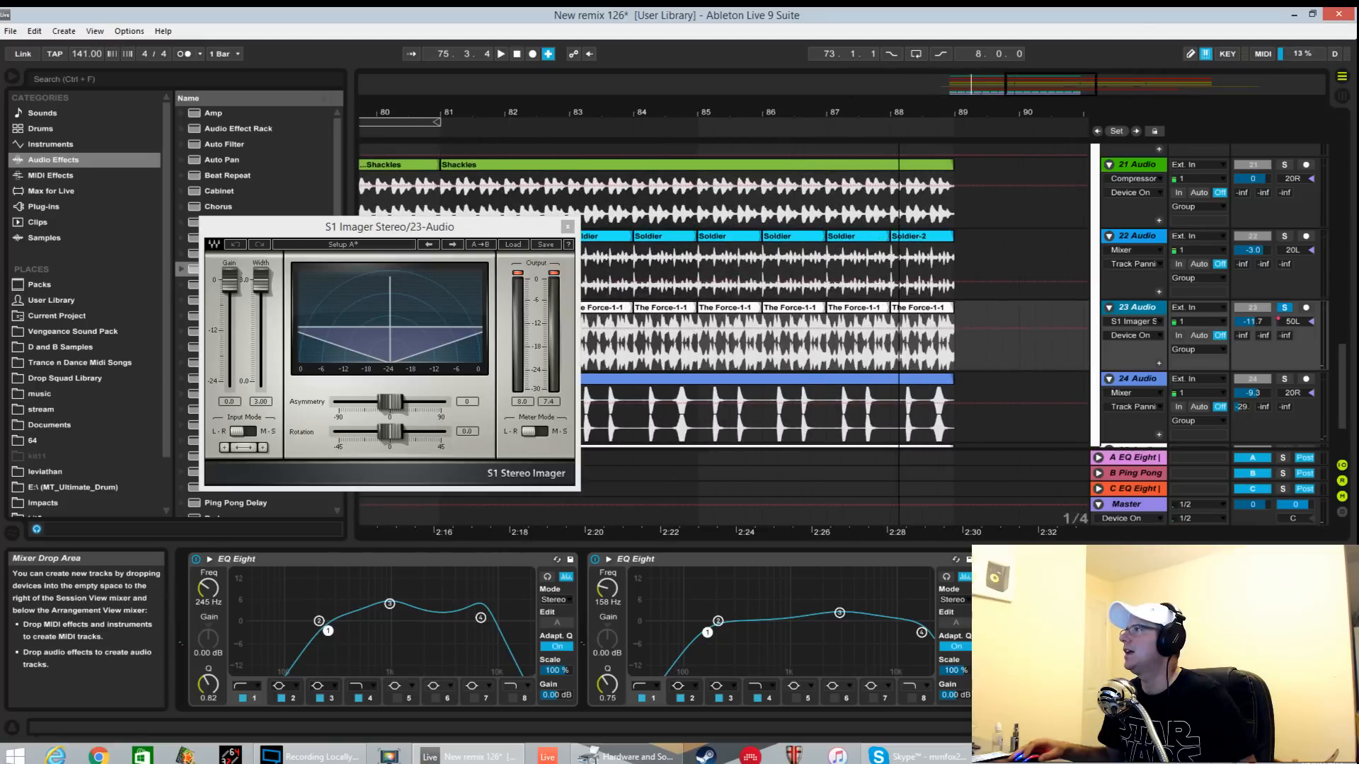
{"action": "left_click", "coordinate": [567, 227]}
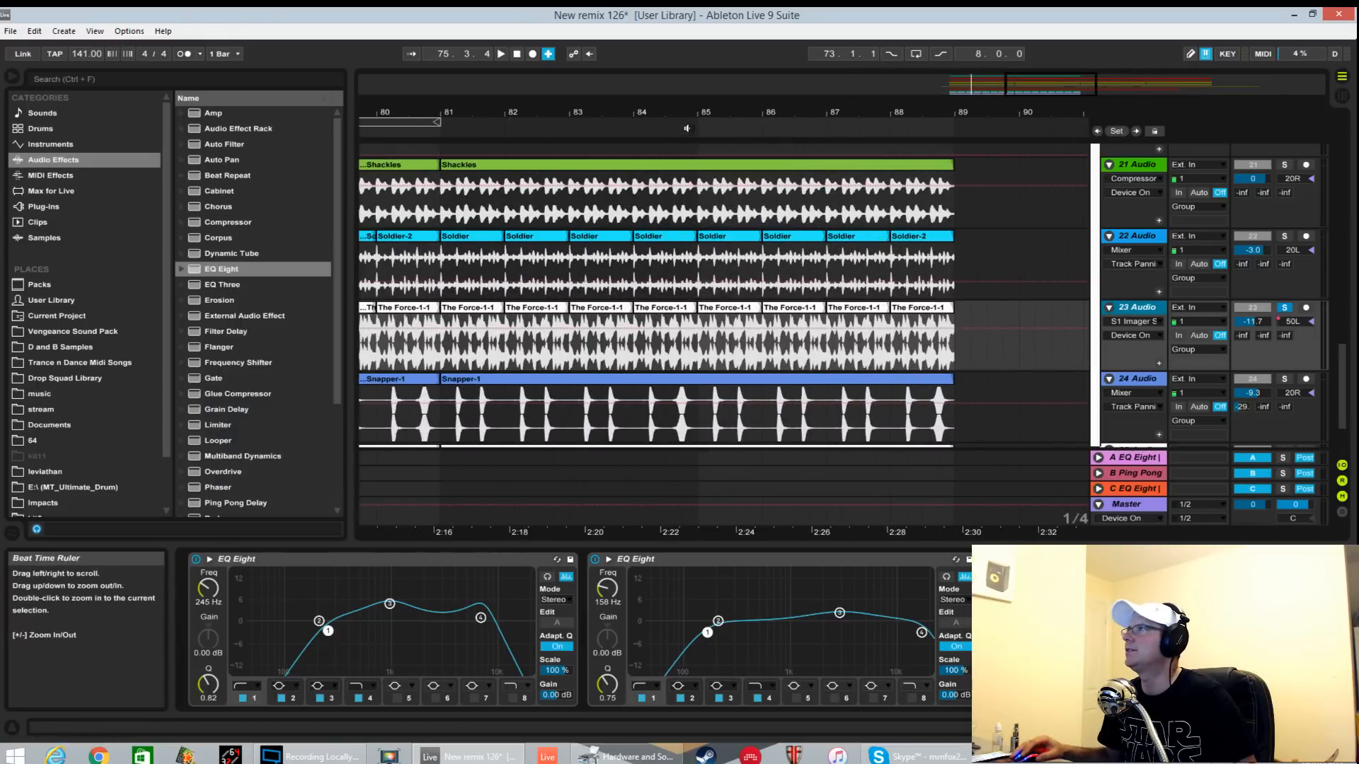
Show the Mixer's track panning automation on the 23 Audio track and audition the panned The Force-1-1 clips.
{"action": "left_click_drag", "start_coordinate": [697, 127], "coordinate": [698, 119]}
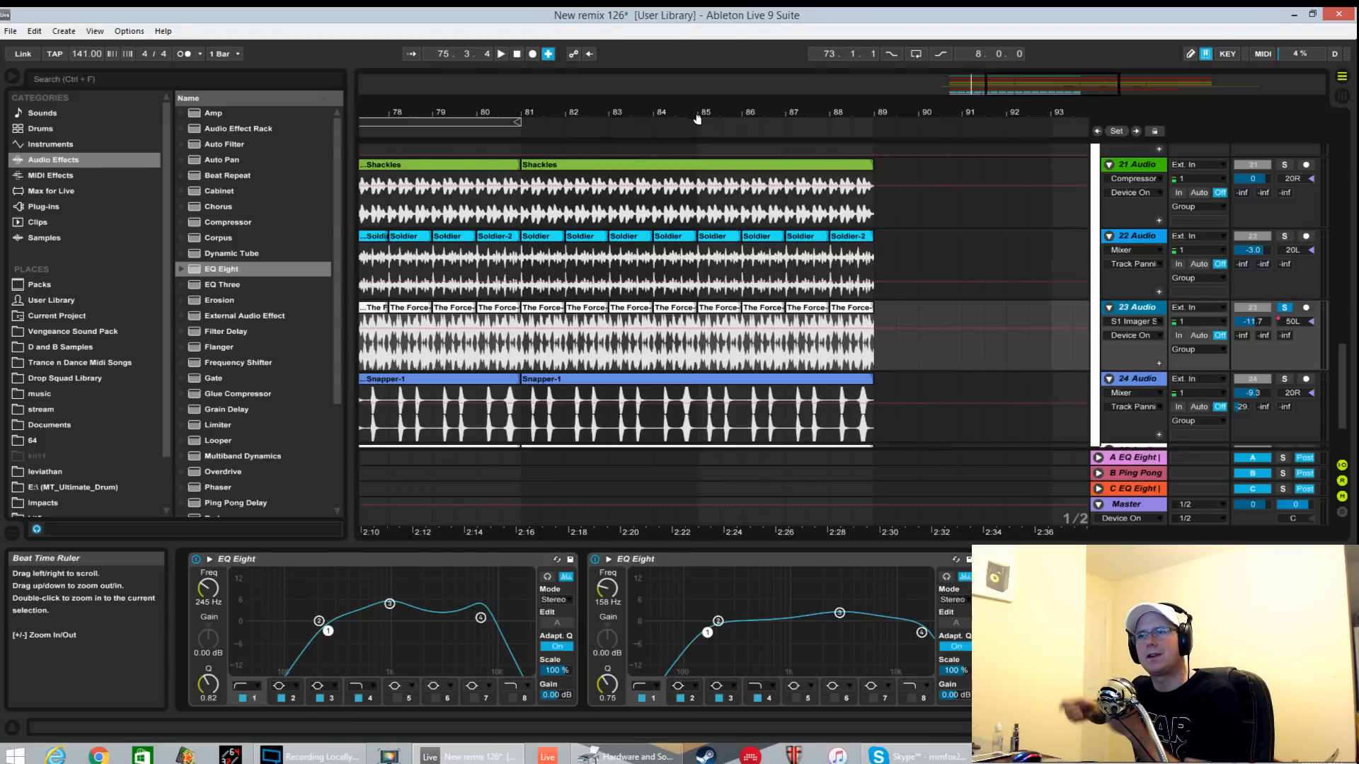
{"action": "left_click", "coordinate": [1136, 323]}
{"action": "left_click", "coordinate": [1128, 395]}
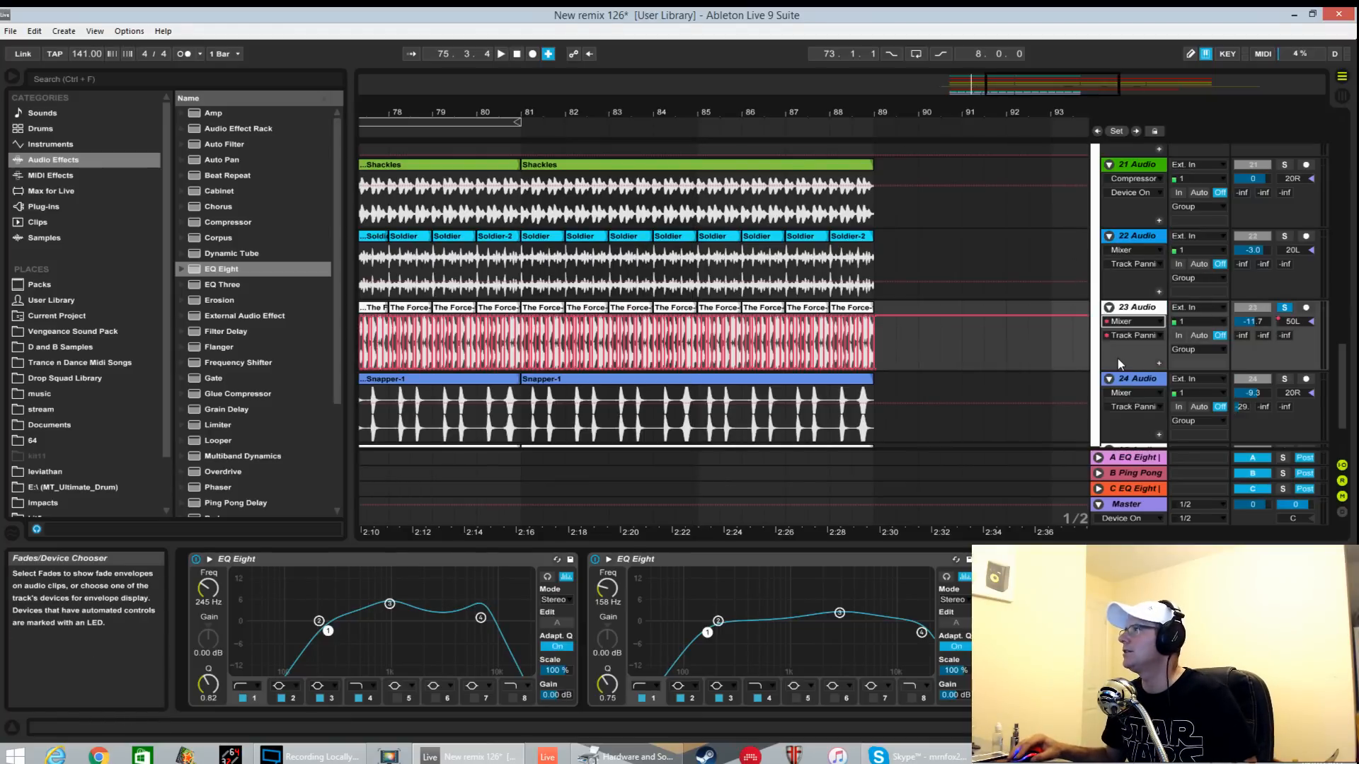
{"action": "left_click_drag", "start_coordinate": [548, 114], "coordinate": [984, 456]}
{"action": "left_click_drag", "start_coordinate": [489, 113], "coordinate": [841, 11]}
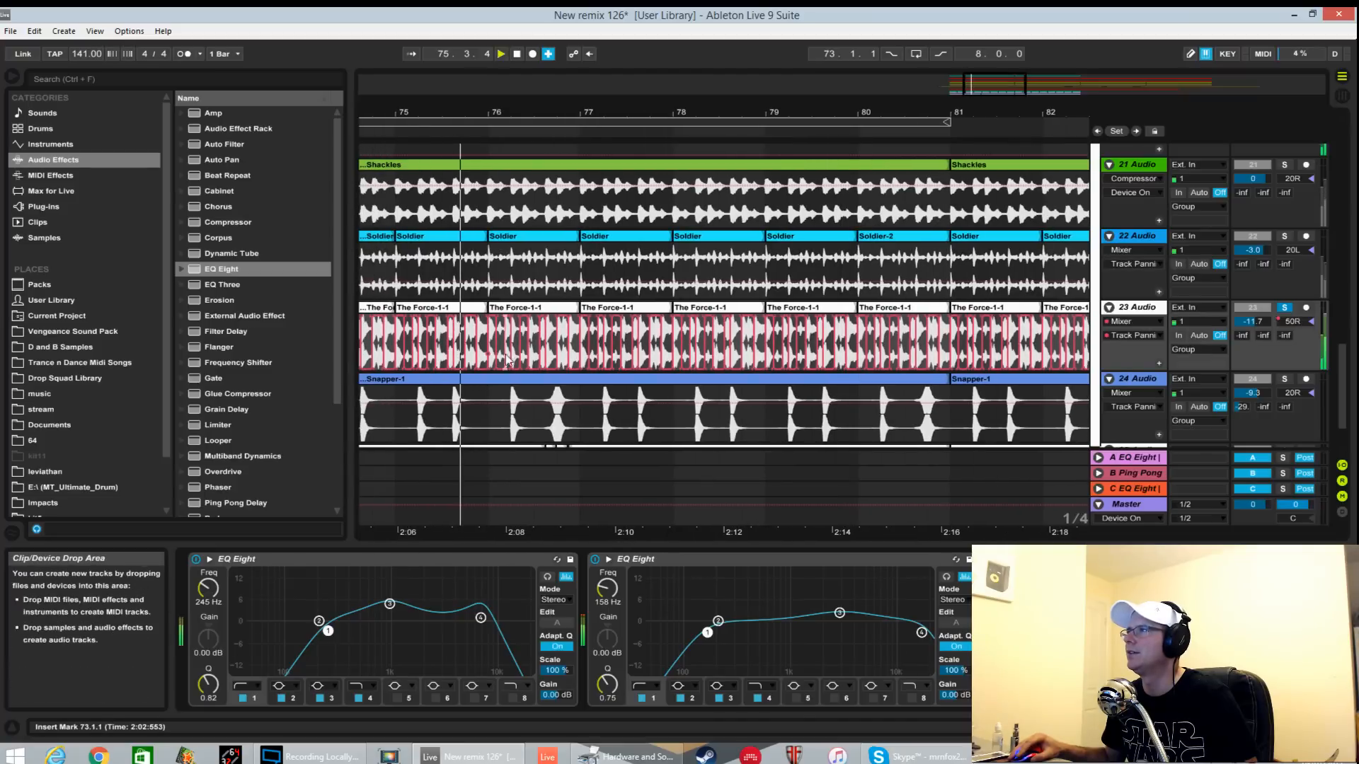
{"action": "key", "text": "space"}
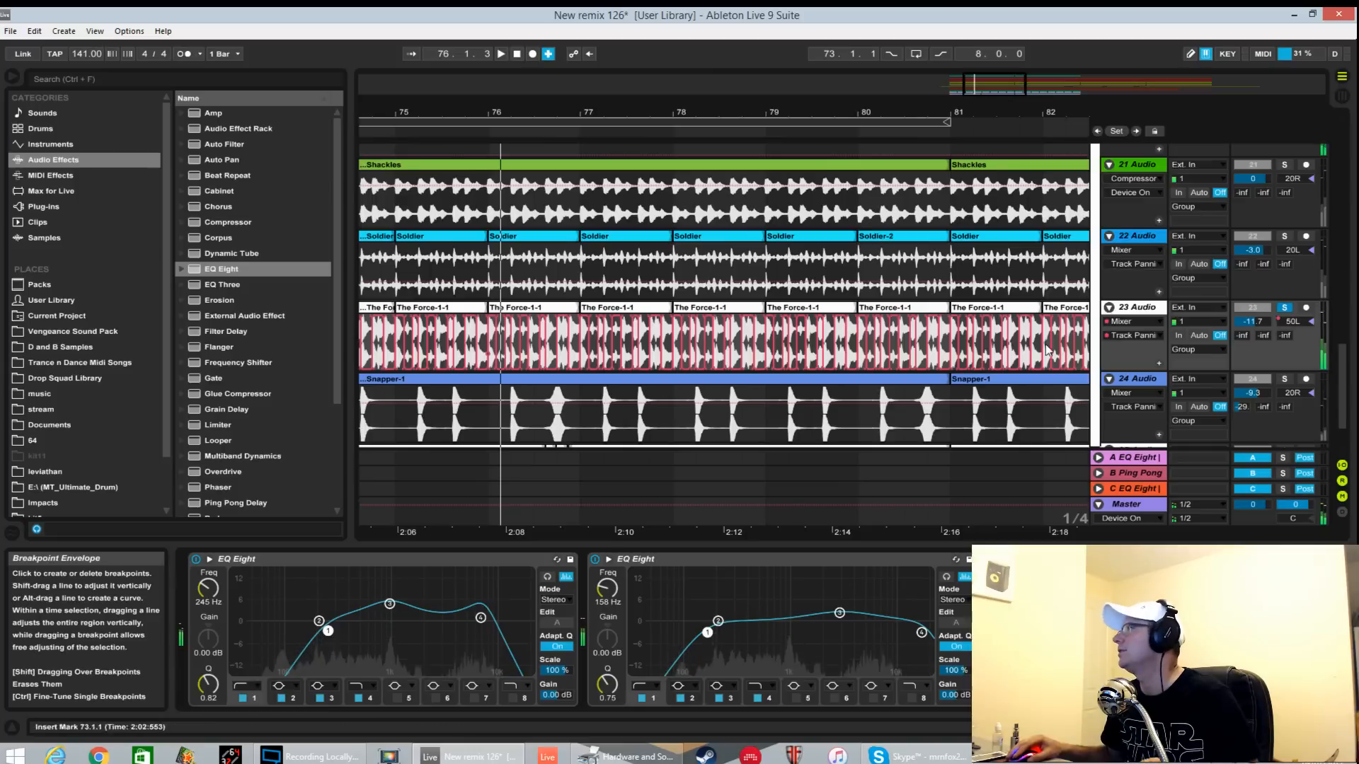
Take the 23 Audio track out of solo and audition the 21 Audio and 22 Audio tracks soloed together.
{"action": "left_click", "coordinate": [1286, 309]}
{"action": "left_click", "coordinate": [1285, 307]}
{"action": "left_click", "coordinate": [1284, 236], "text": "ctrl"}
{"action": "left_click", "coordinate": [1285, 164], "text": "ctrl"}
{"action": "key", "text": "space"}
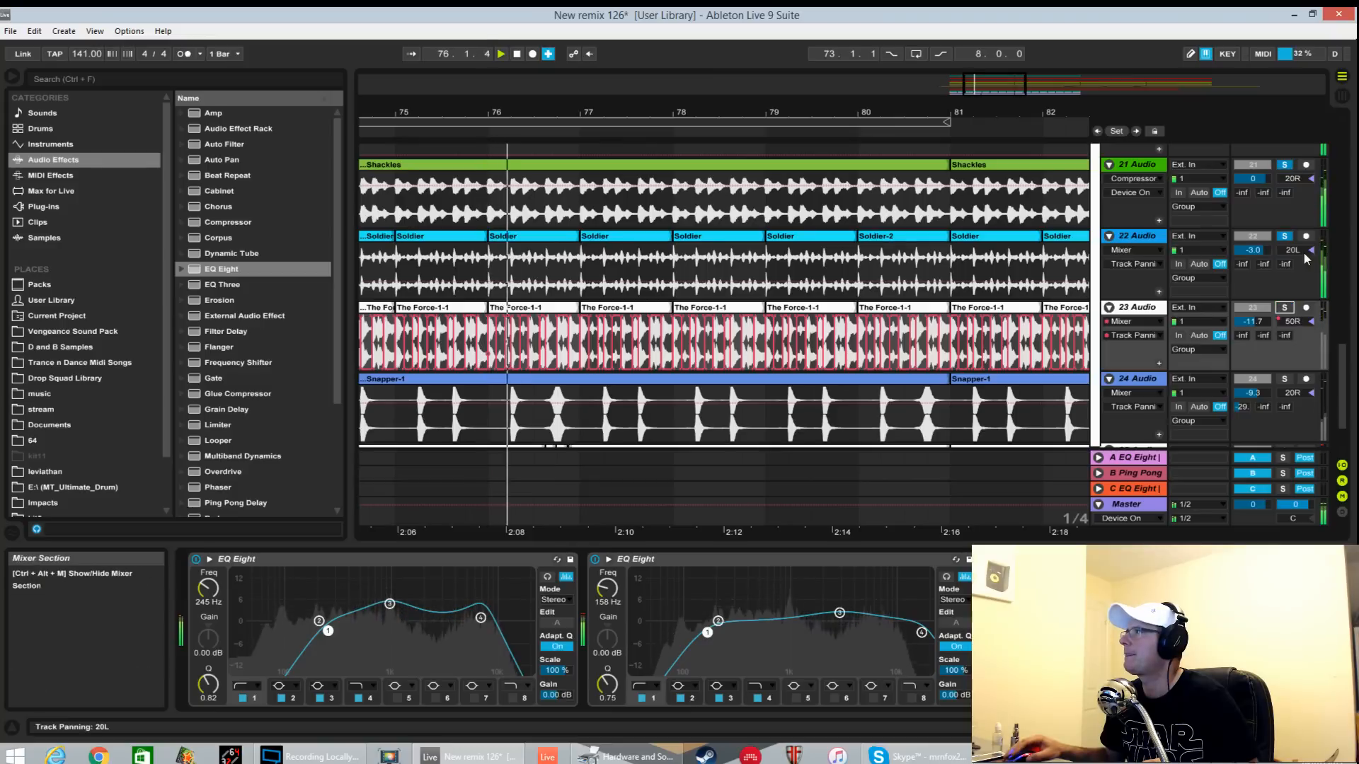
Clear the solos to hear all drum layers together, and solo the 24 Audio track with the Snapper-1 clips.
{"action": "left_click", "coordinate": [1285, 164]}
{"action": "left_click", "coordinate": [1285, 165]}
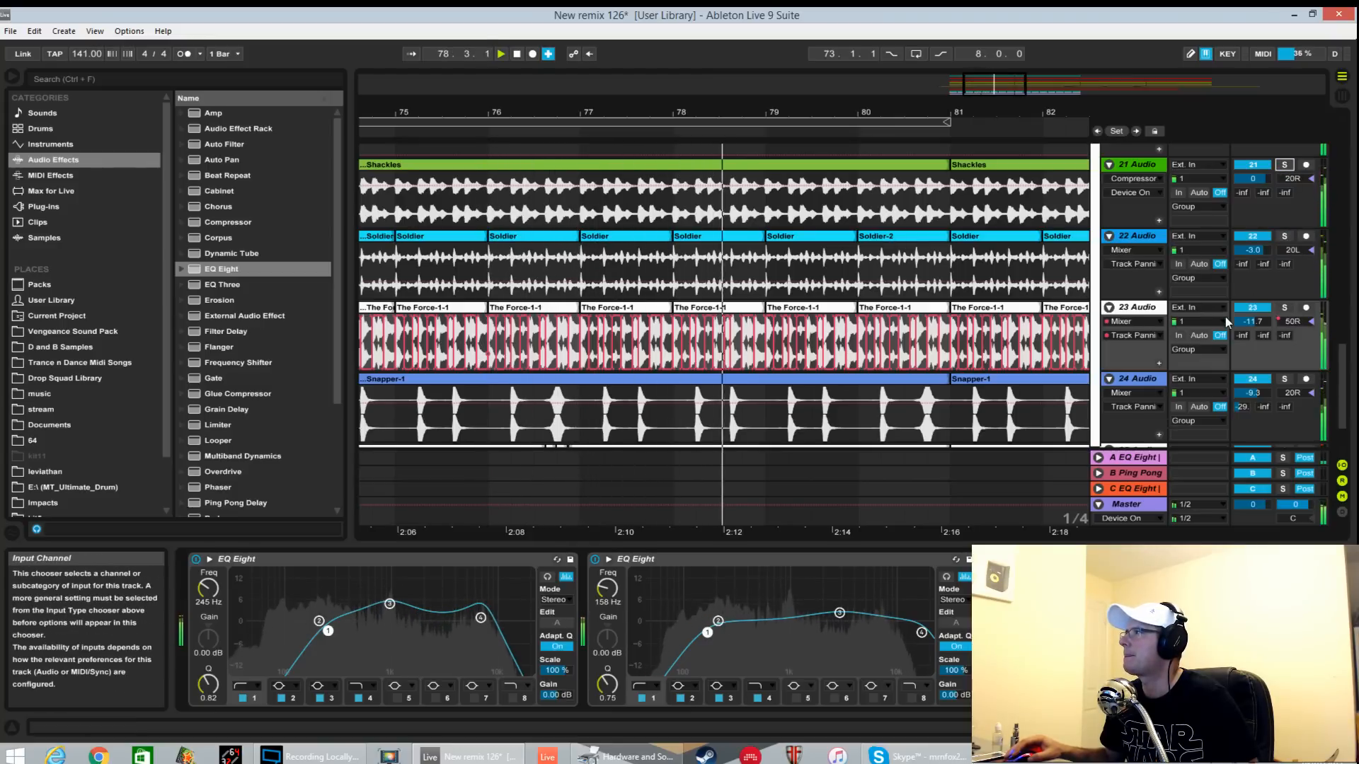
{"action": "left_click", "coordinate": [1283, 381]}
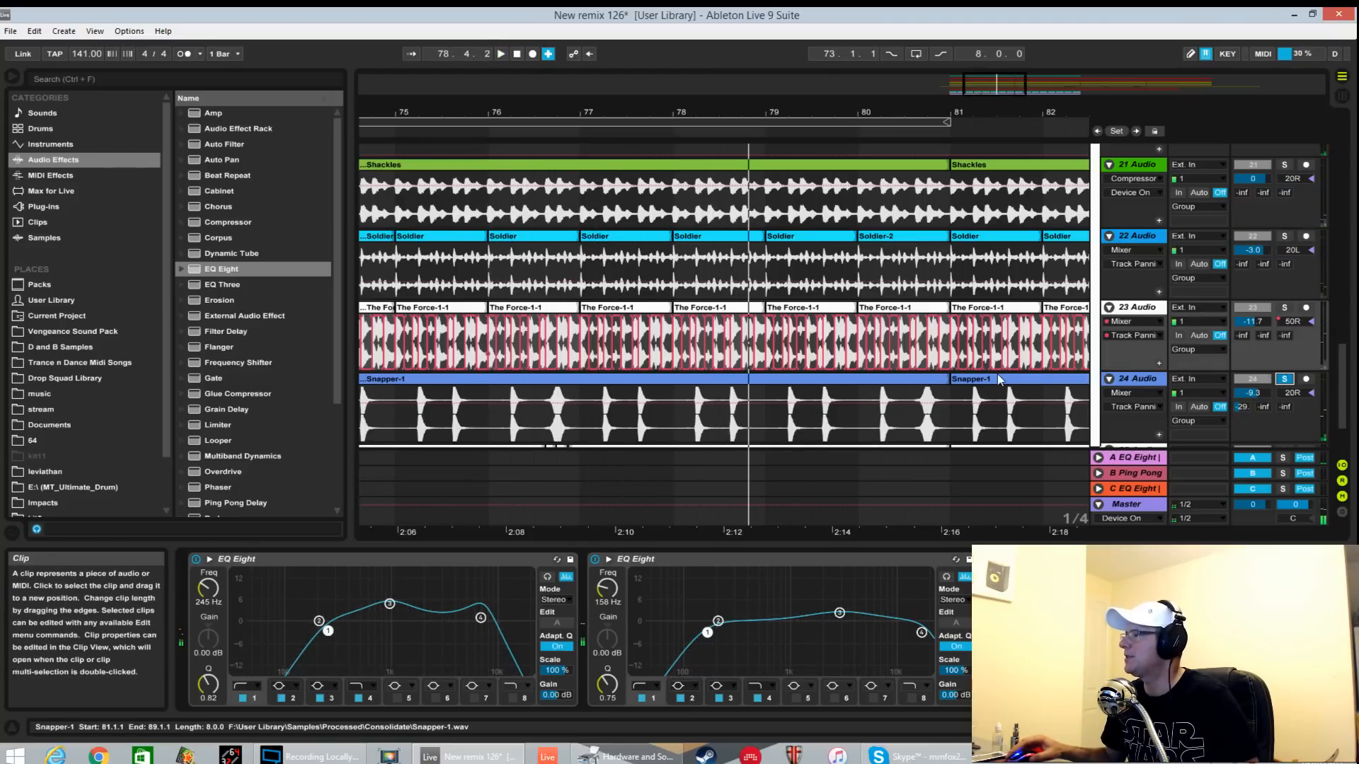
Search the D and B Samples folder for "snapper" and preview Snapper.aif from Breaks.
{"action": "scroll", "coordinate": [990, 379], "scroll_direction": "down", "scroll_amount": 1}
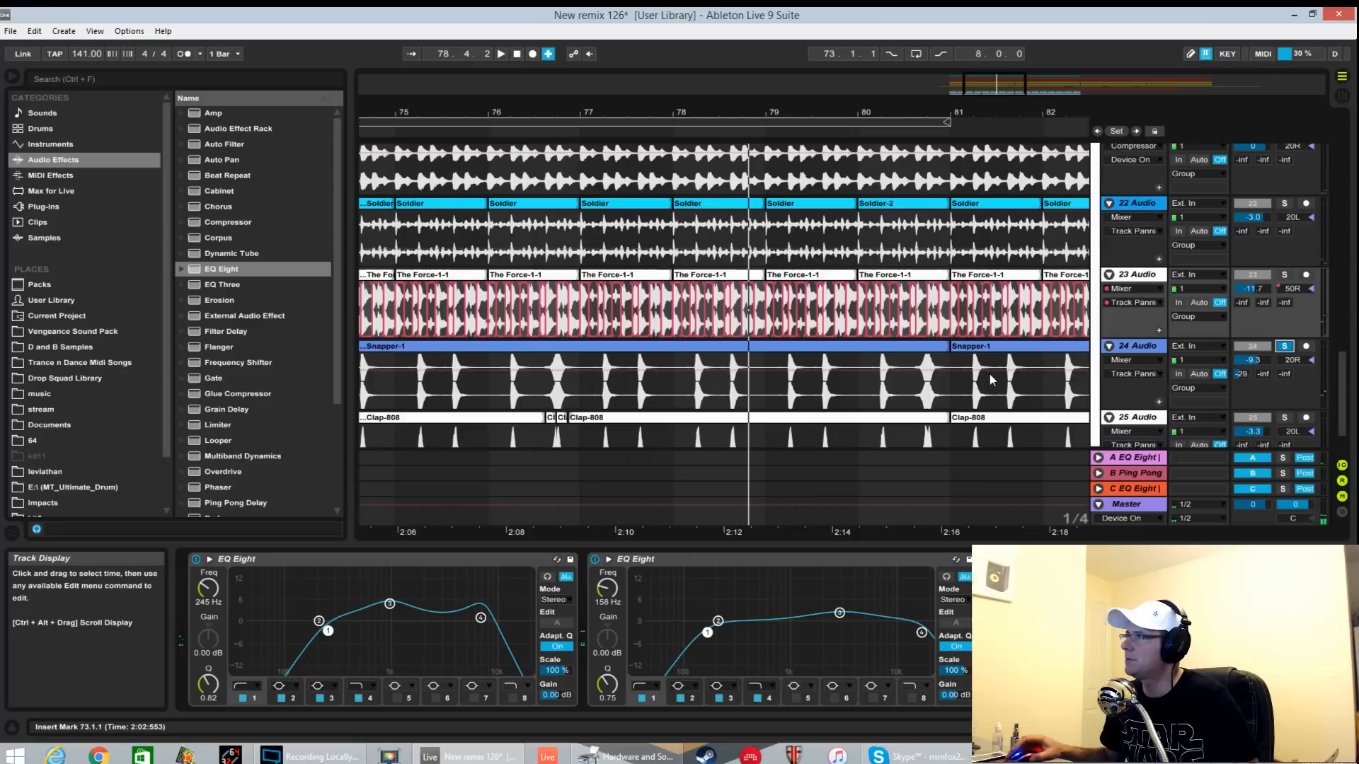
{"action": "left_click", "coordinate": [83, 350]}
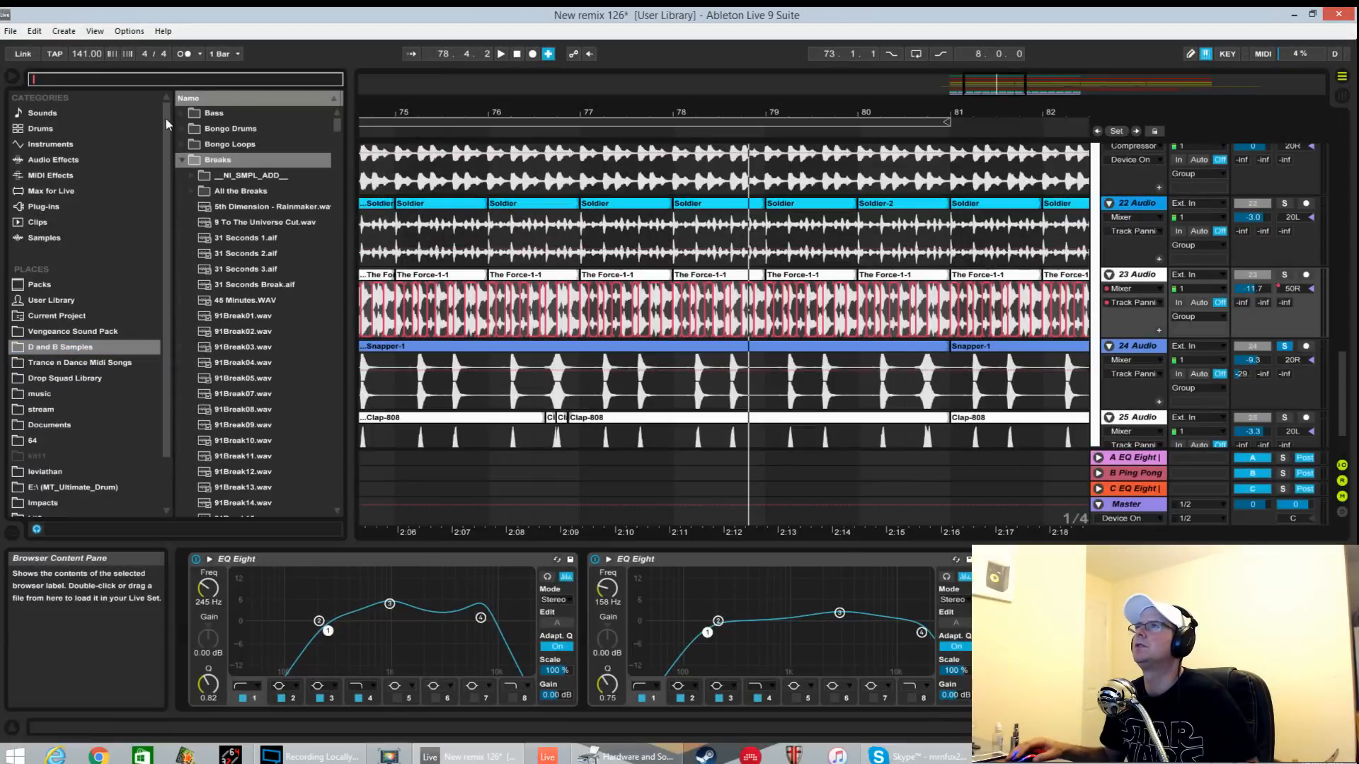
{"action": "type", "text": "snapper"}
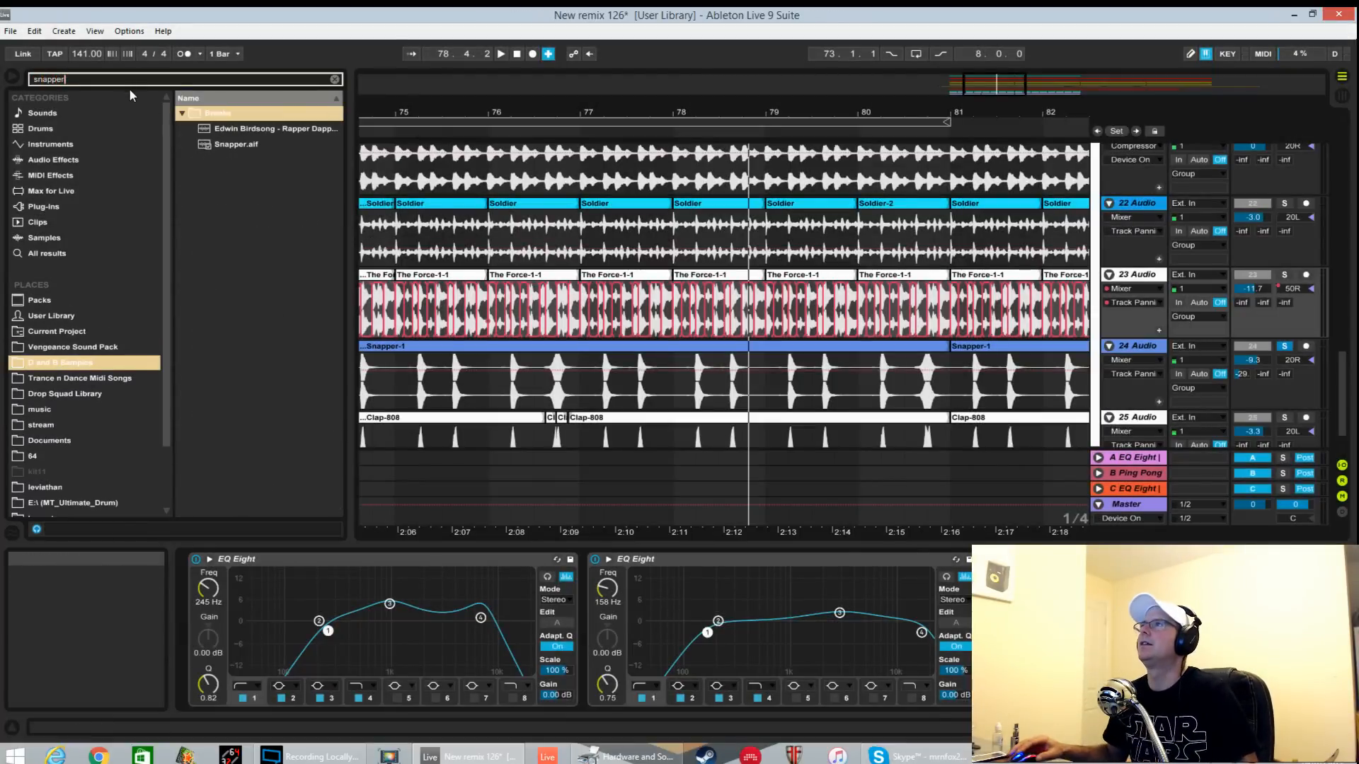
{"action": "left_click", "coordinate": [217, 146]}
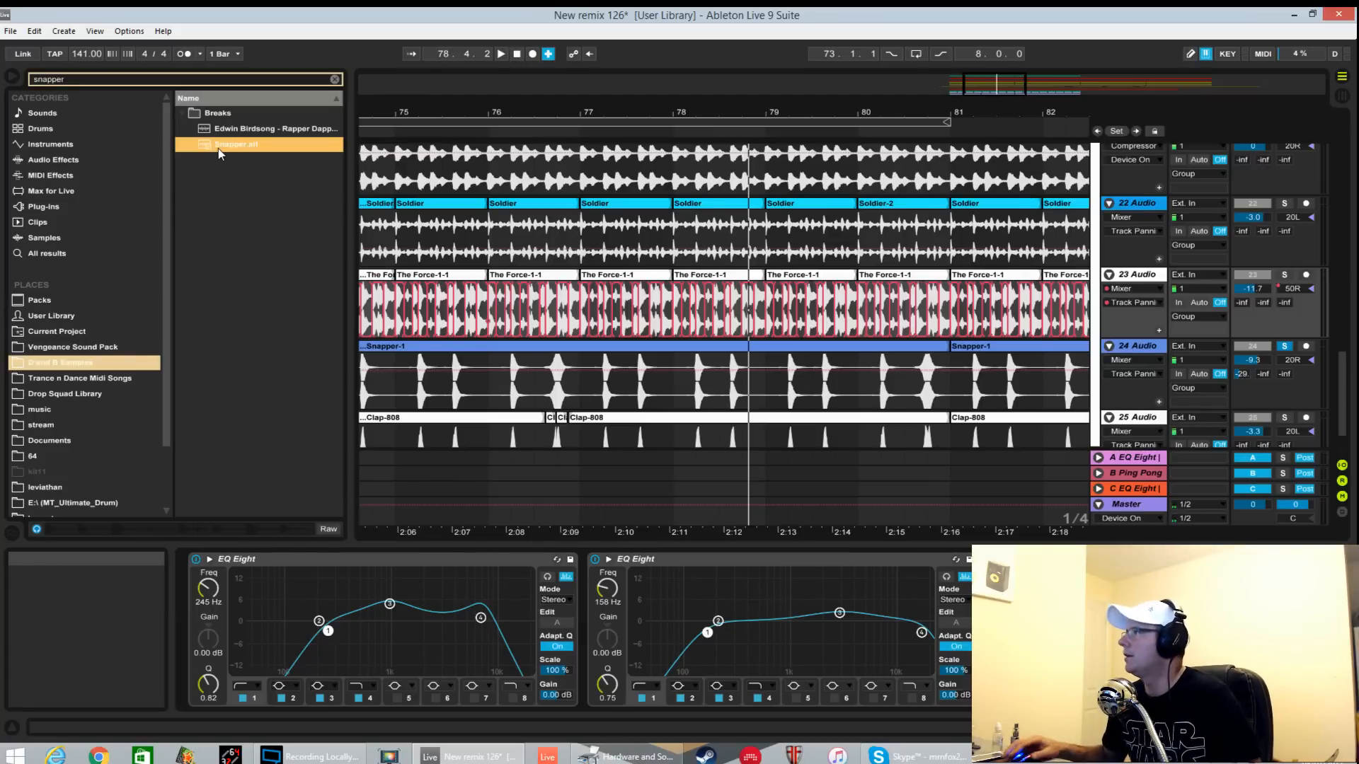
Solo the 25 Audio track to audition its Clap-808 clips, and audition it layered with the 24 Audio track's Snapper-1 clips.
{"action": "scroll", "coordinate": [868, 393], "scroll_direction": "down", "scroll_amount": 2}
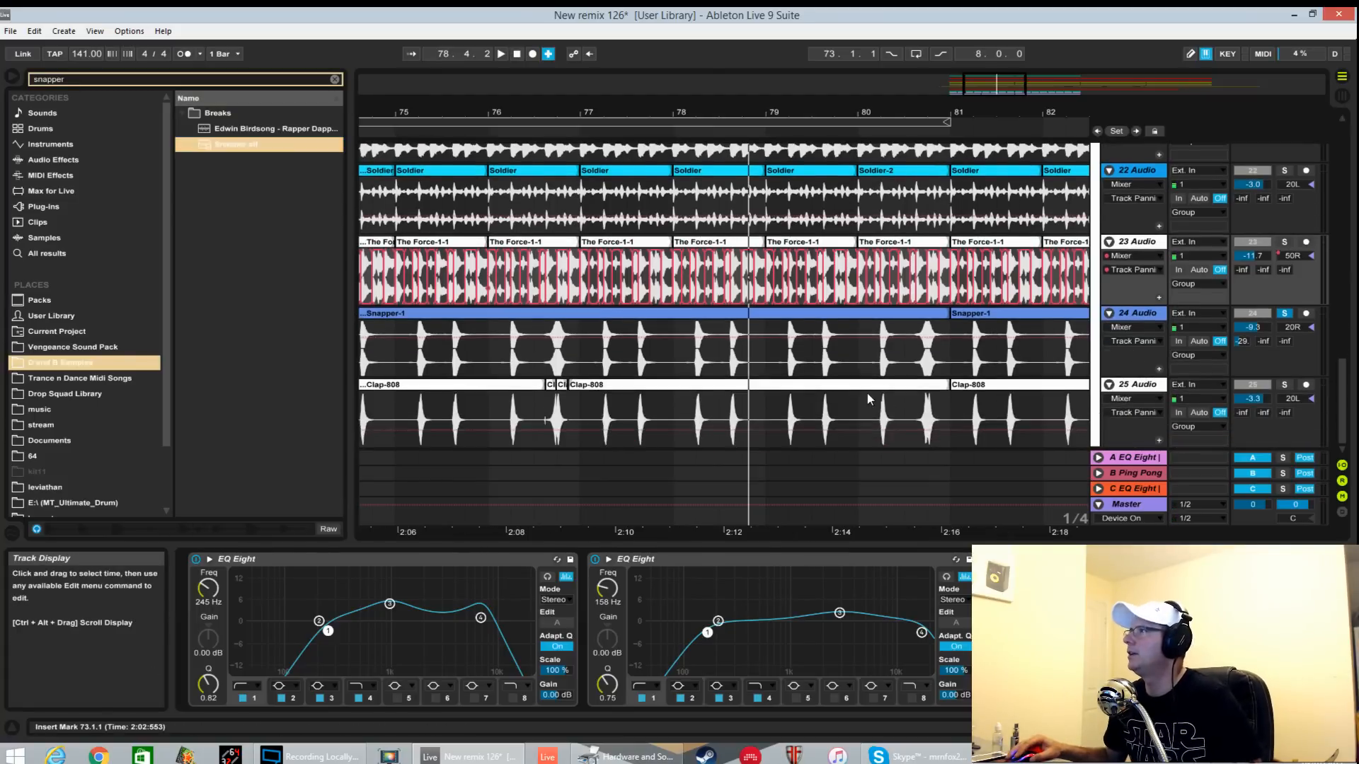
{"action": "left_click", "coordinate": [789, 425]}
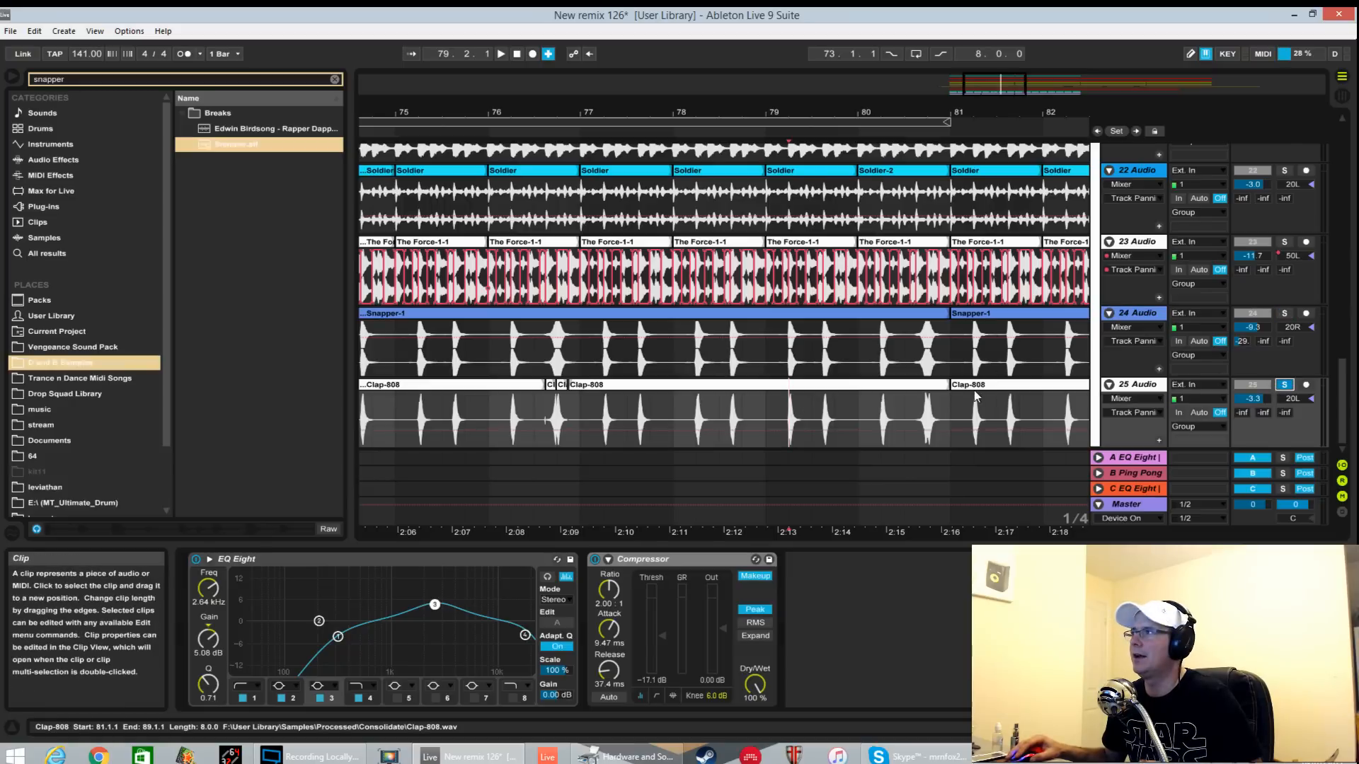
{"action": "key", "text": "space"}
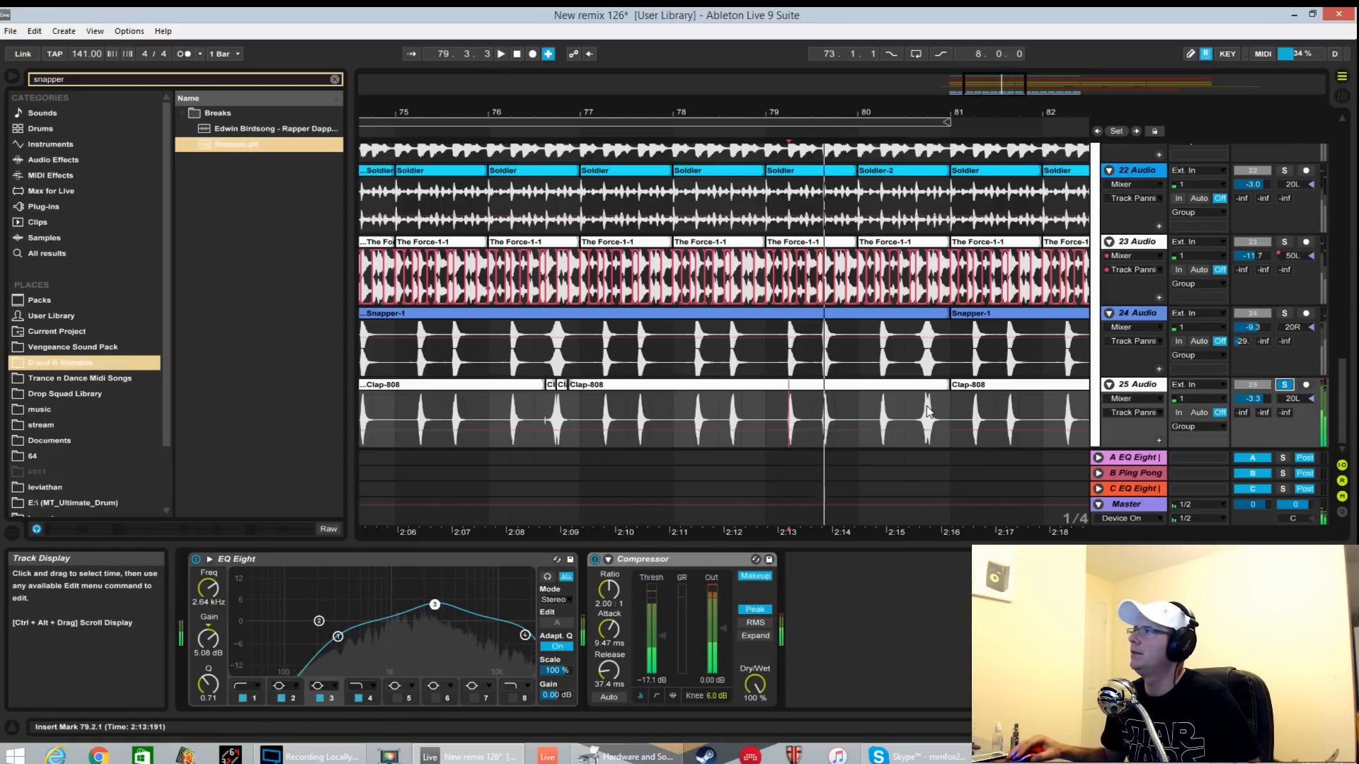
{"action": "left_click", "coordinate": [1281, 314]}
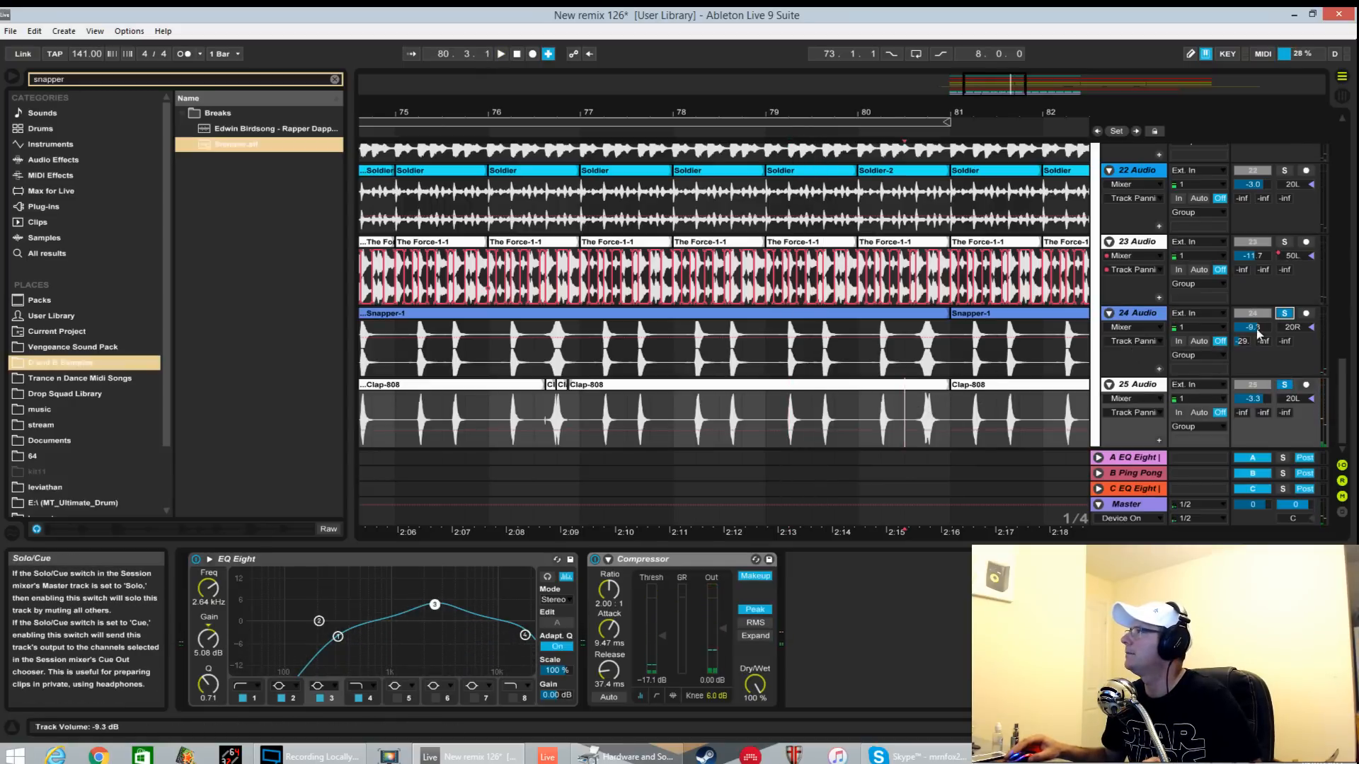
{"action": "left_click", "coordinate": [905, 354]}
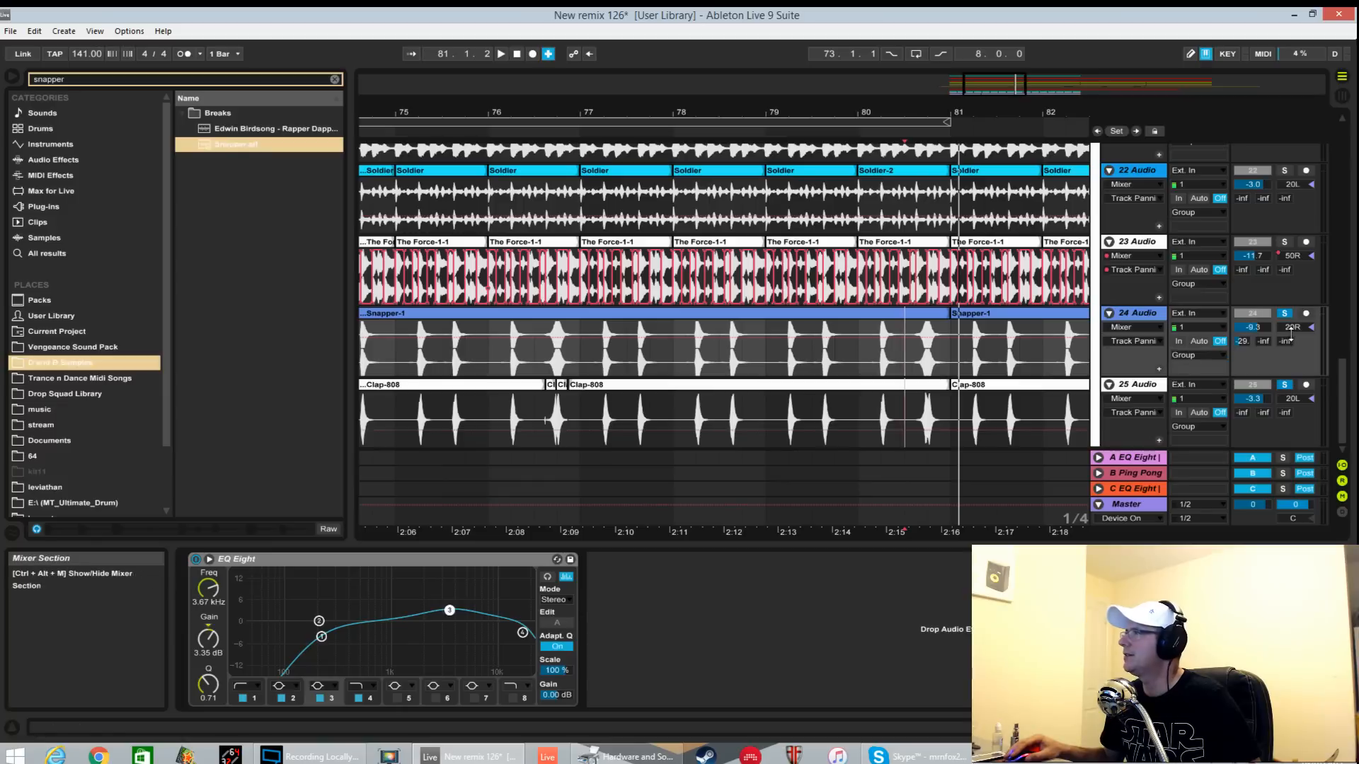
Pan the 24 Audio track to 10R and the 25 Audio track to 10L, checking their devices and auditioning the pair.
{"action": "left_click_drag", "start_coordinate": [1309, 331], "coordinate": [1309, 327]}
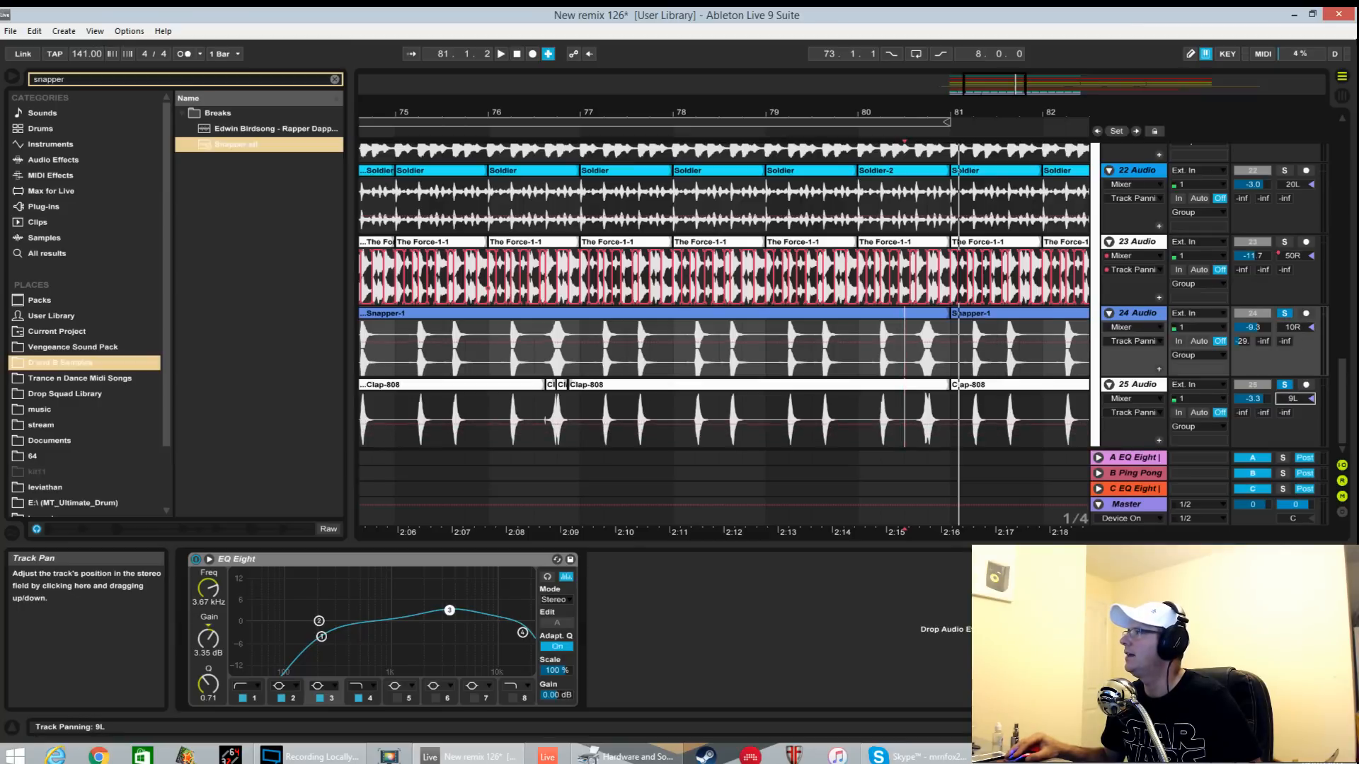
{"action": "double_click", "coordinate": [1148, 315]}
{"action": "left_click", "coordinate": [1146, 392]}
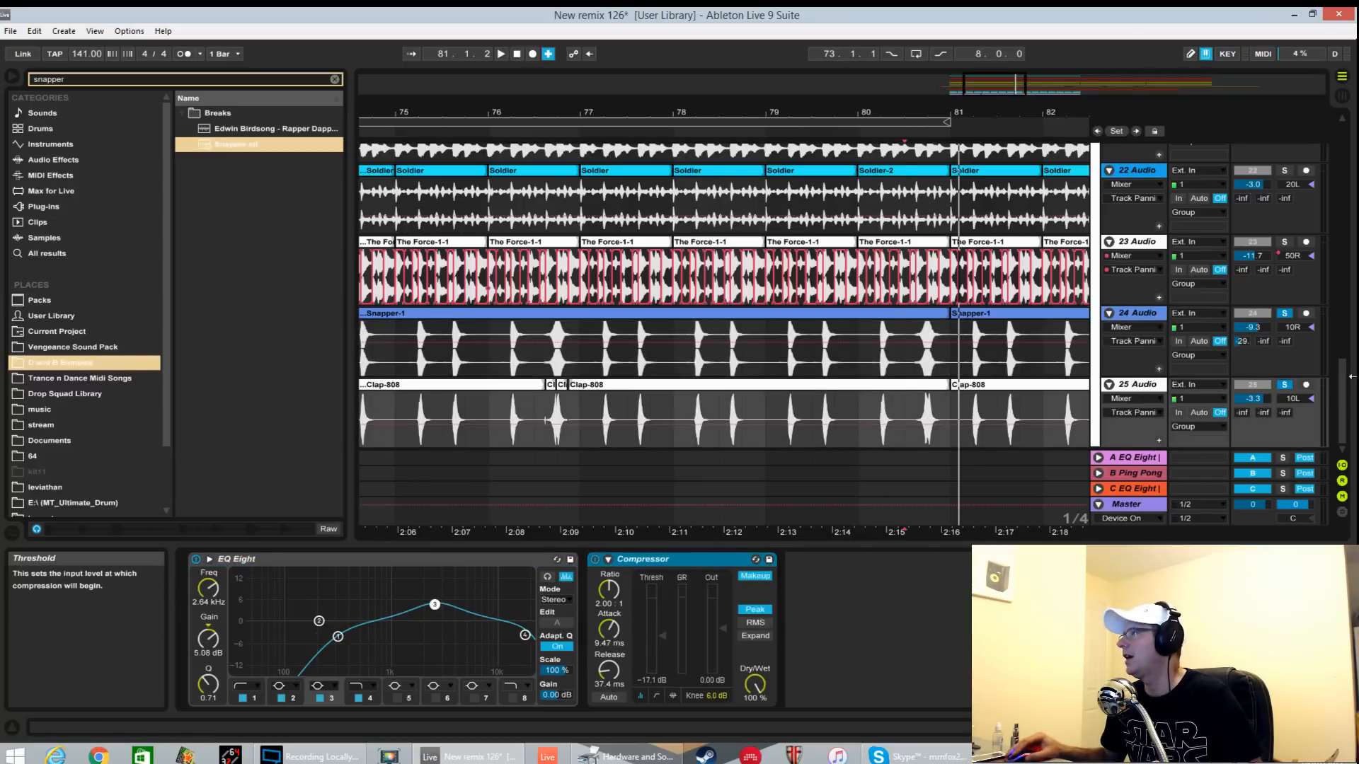
{"action": "key", "text": "space"}
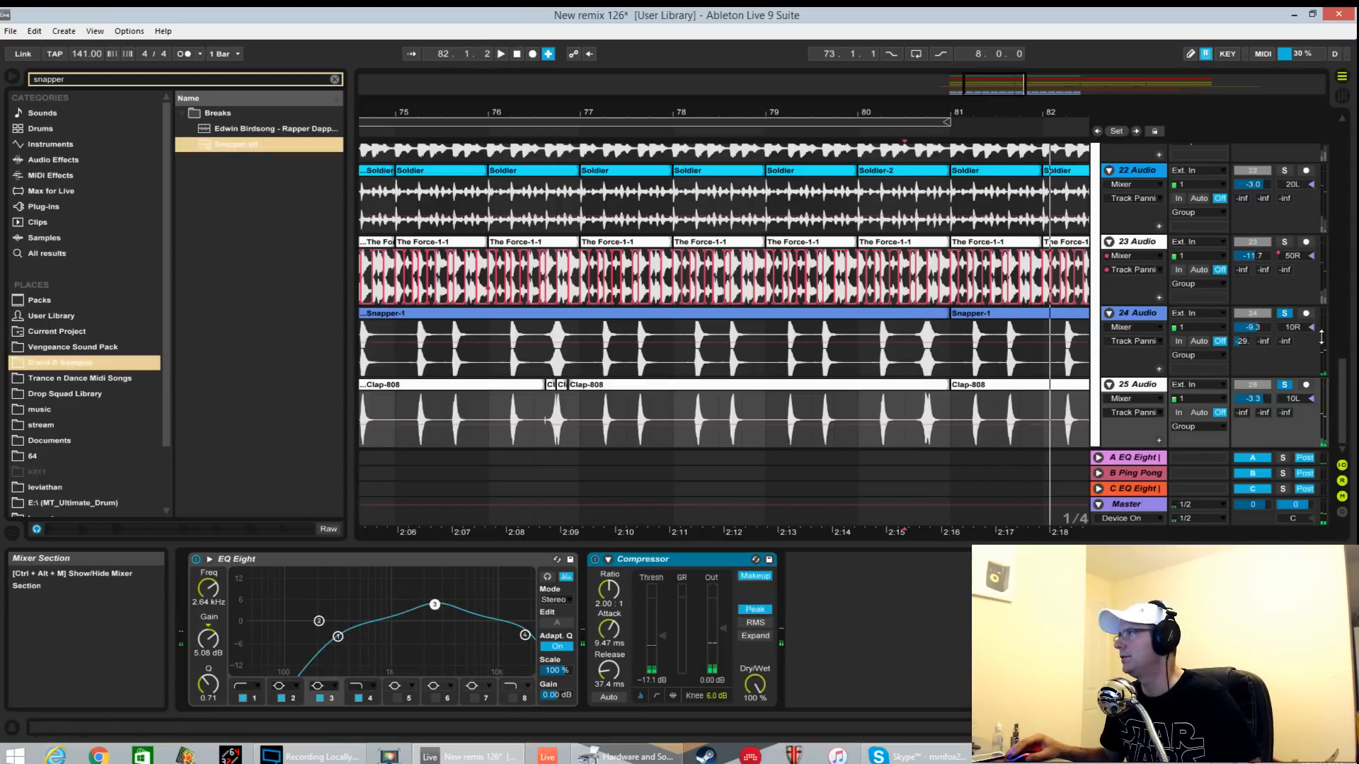
Clear the snare and clap solos, show the Drums group's effects, and solo the group to audition it.
{"action": "left_click", "coordinate": [1283, 313]}
{"action": "scroll", "coordinate": [1107, 287], "scroll_direction": "up", "scroll_amount": 3}
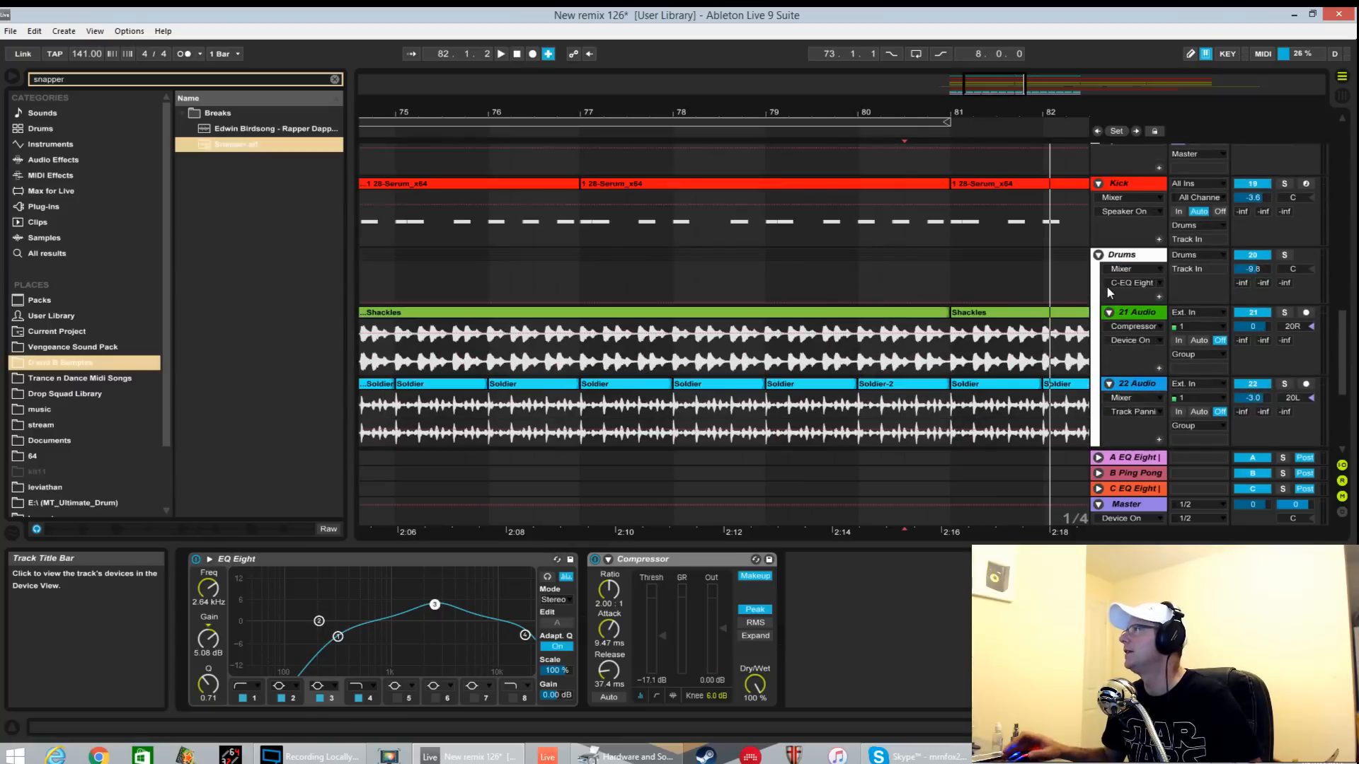
{"action": "left_click", "coordinate": [973, 276]}
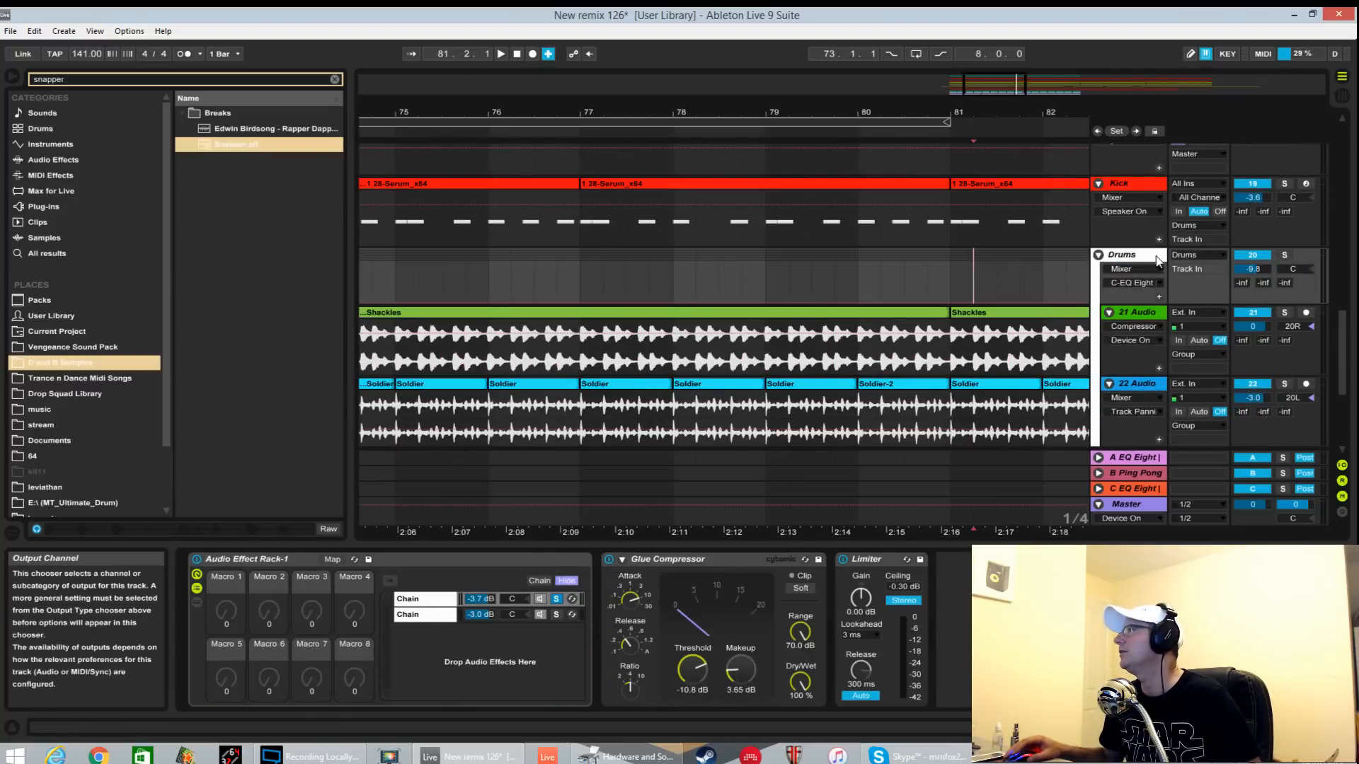
{"action": "double_click", "coordinate": [1136, 255]}
{"action": "key", "text": "space"}
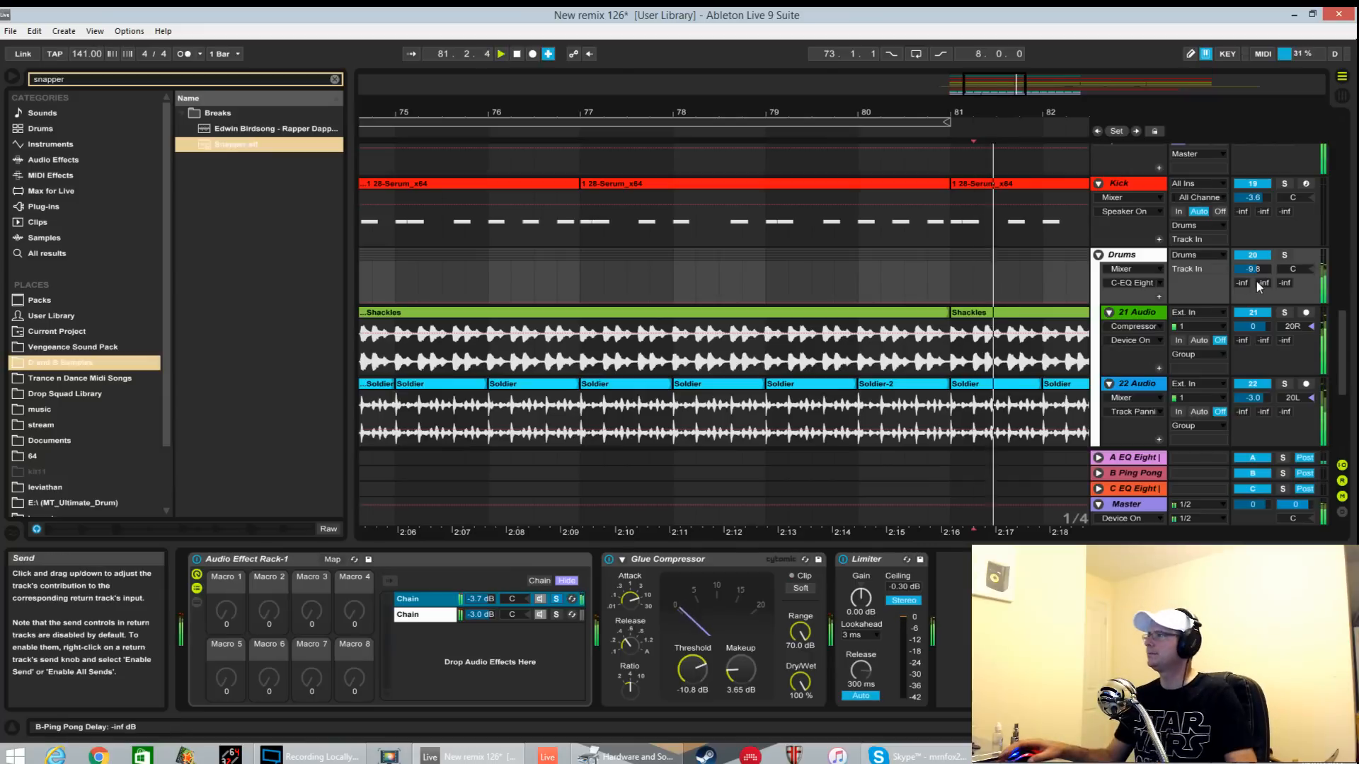
{"action": "left_click", "coordinate": [1285, 256]}
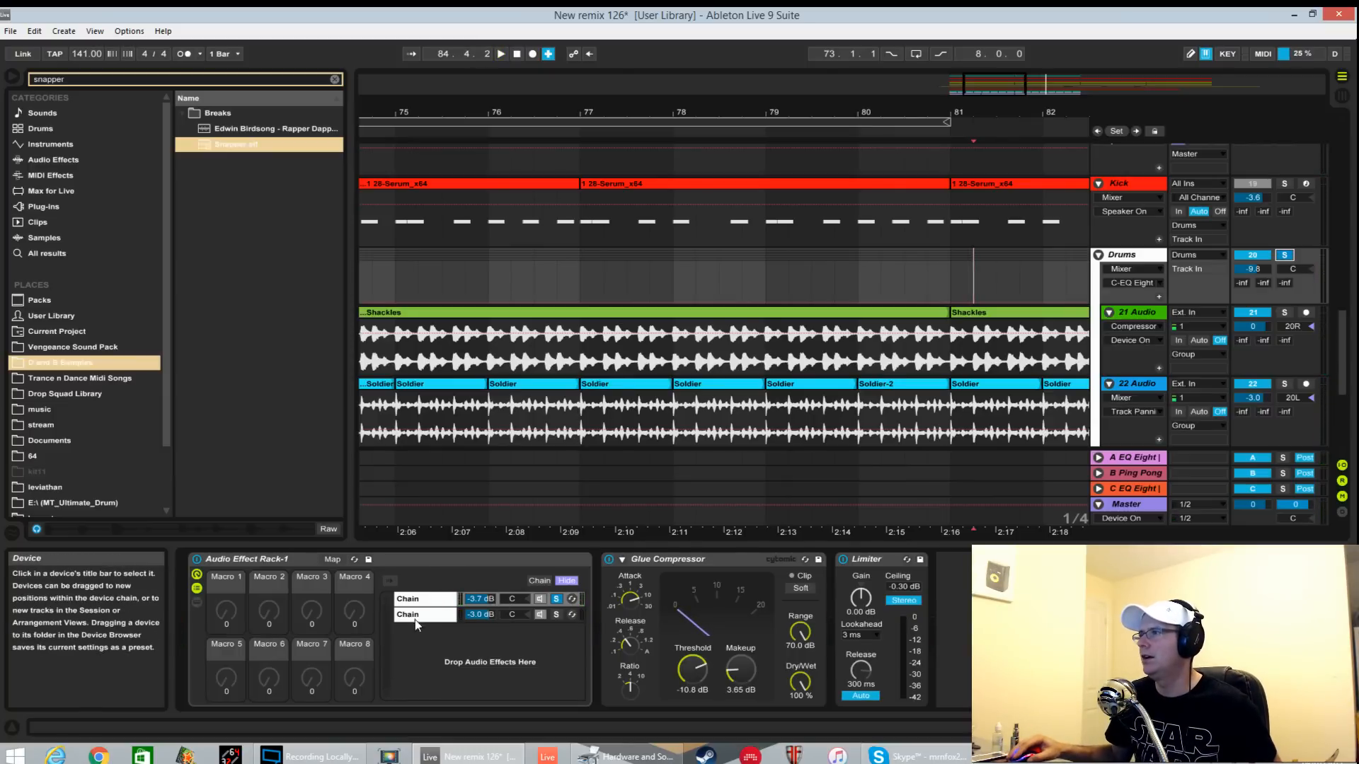
Show the devices of the first chain in the Drums group's Audio Effect Rack-1 and open its S1 Imager Stereo plug-in.
{"action": "right_click", "coordinate": [414, 563]}
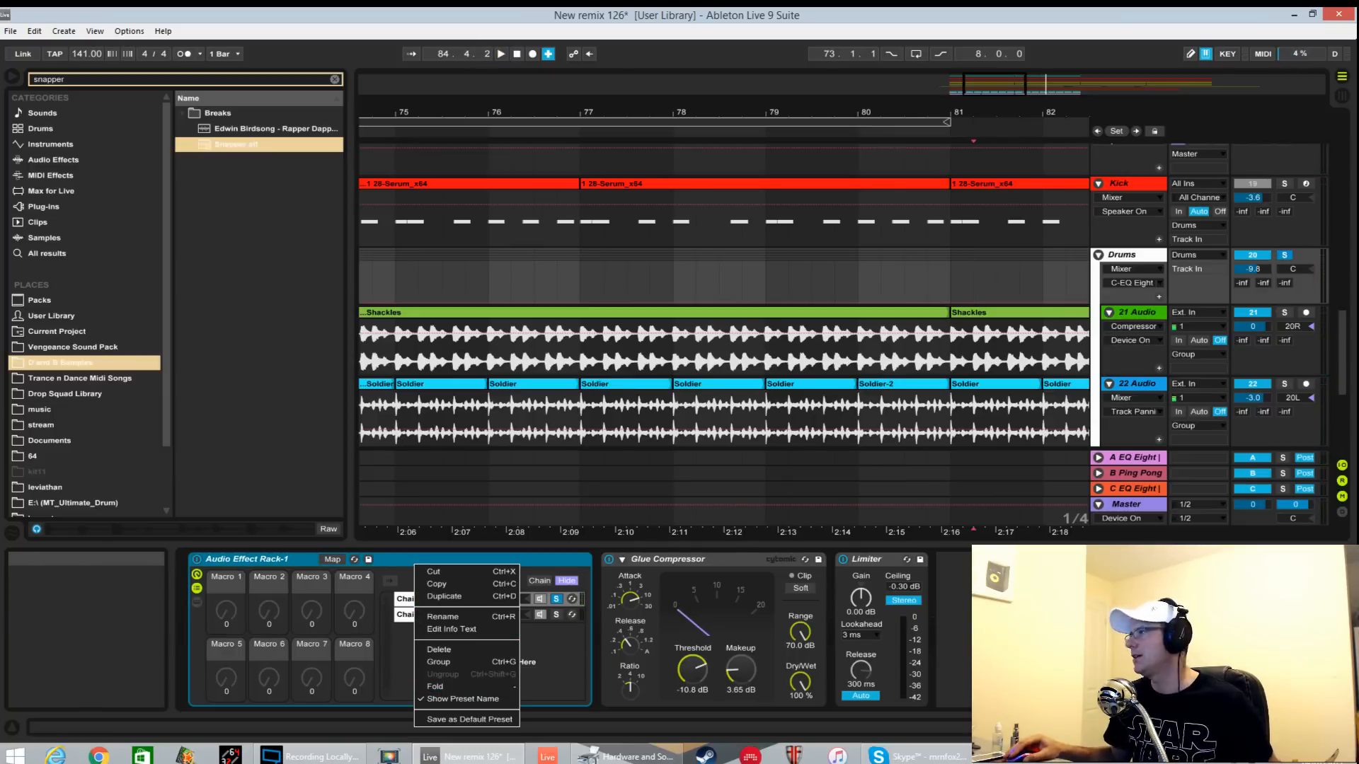
{"action": "left_click", "coordinate": [717, 612]}
{"action": "left_click", "coordinate": [196, 588]}
{"action": "left_click", "coordinate": [196, 588]}
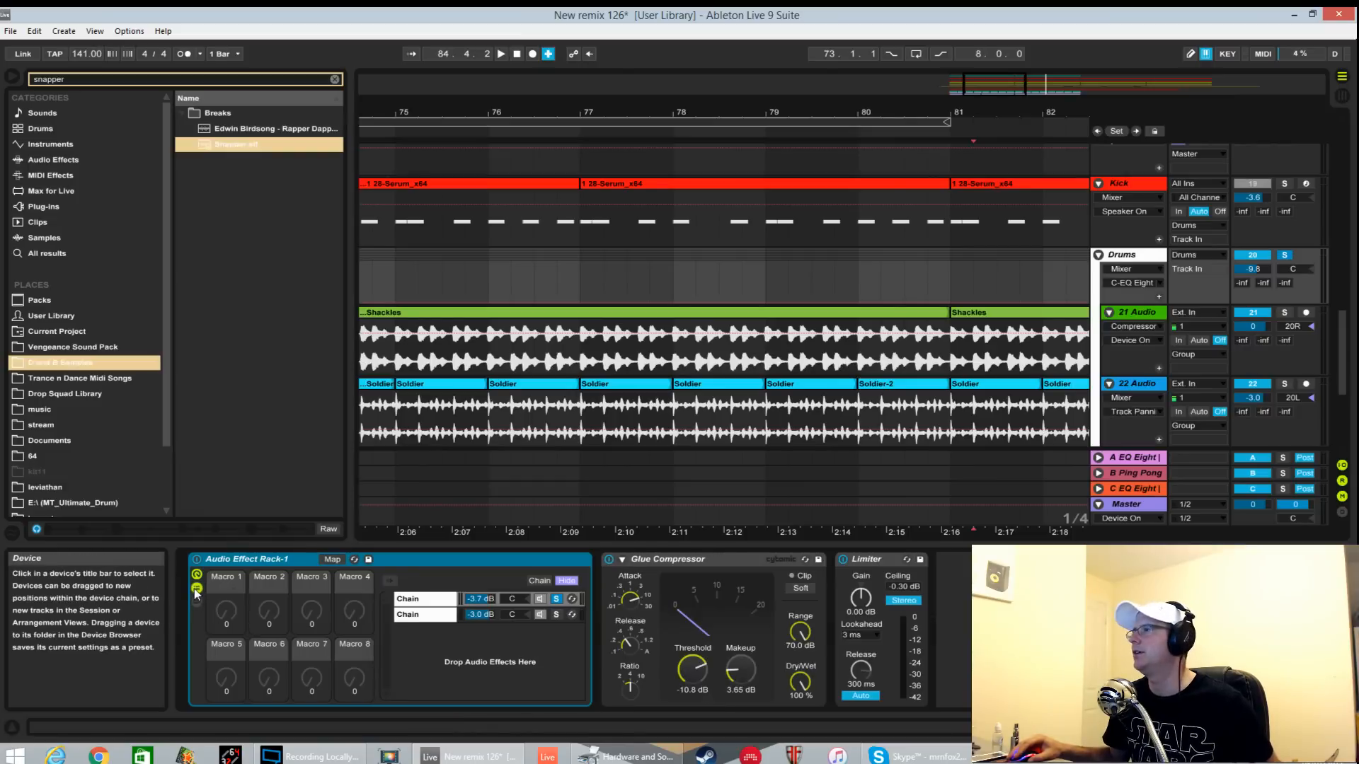
{"action": "left_click", "coordinate": [440, 603]}
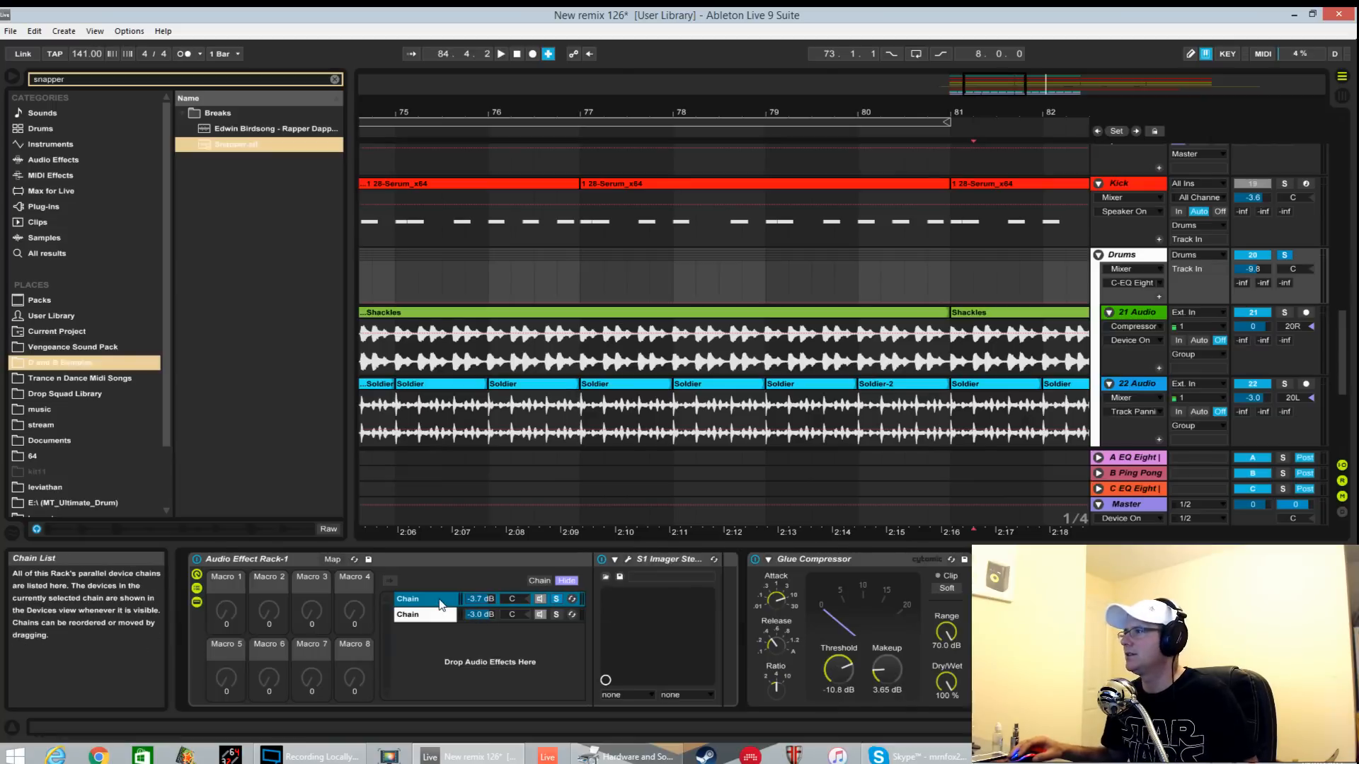
{"action": "left_click", "coordinate": [629, 559]}
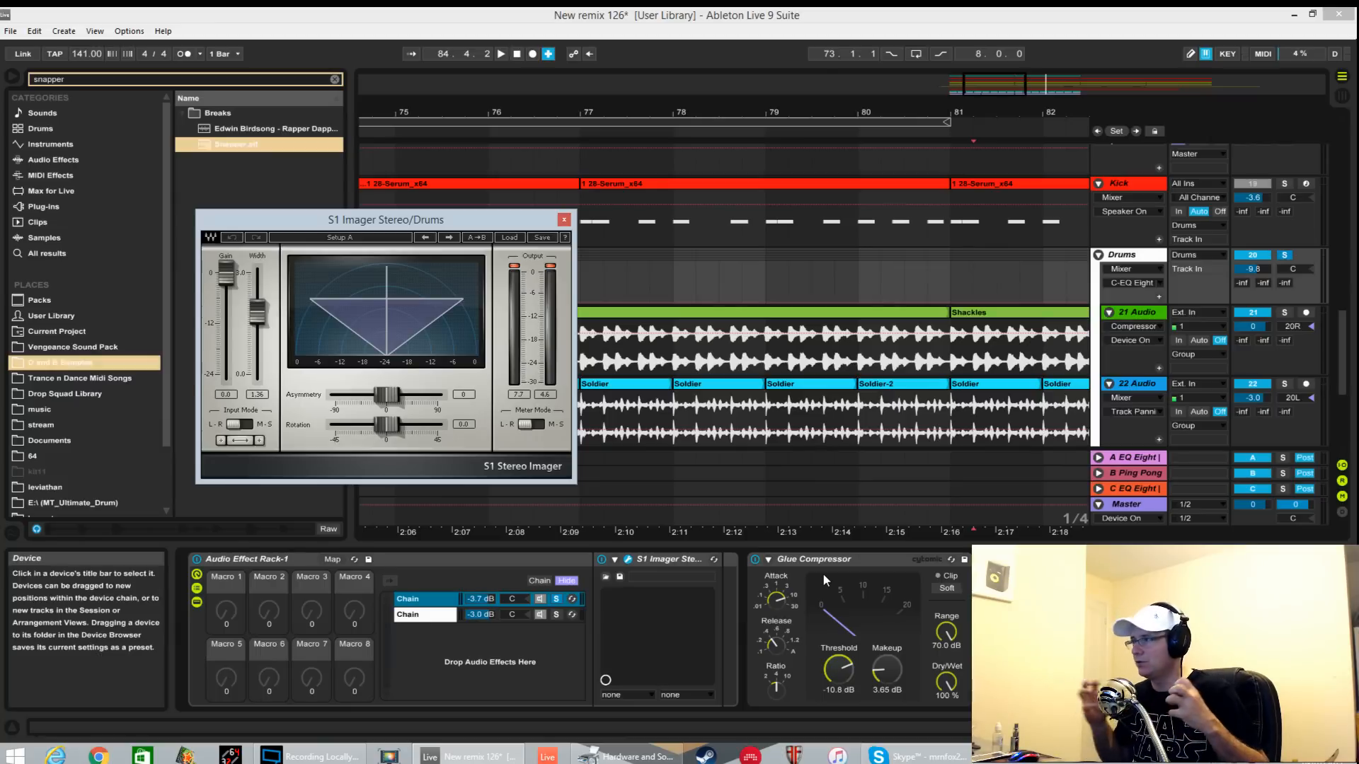
Show the rack's second chain and compare the two parallel chains by auditioning each one soloed.
{"action": "left_click", "coordinate": [440, 617]}
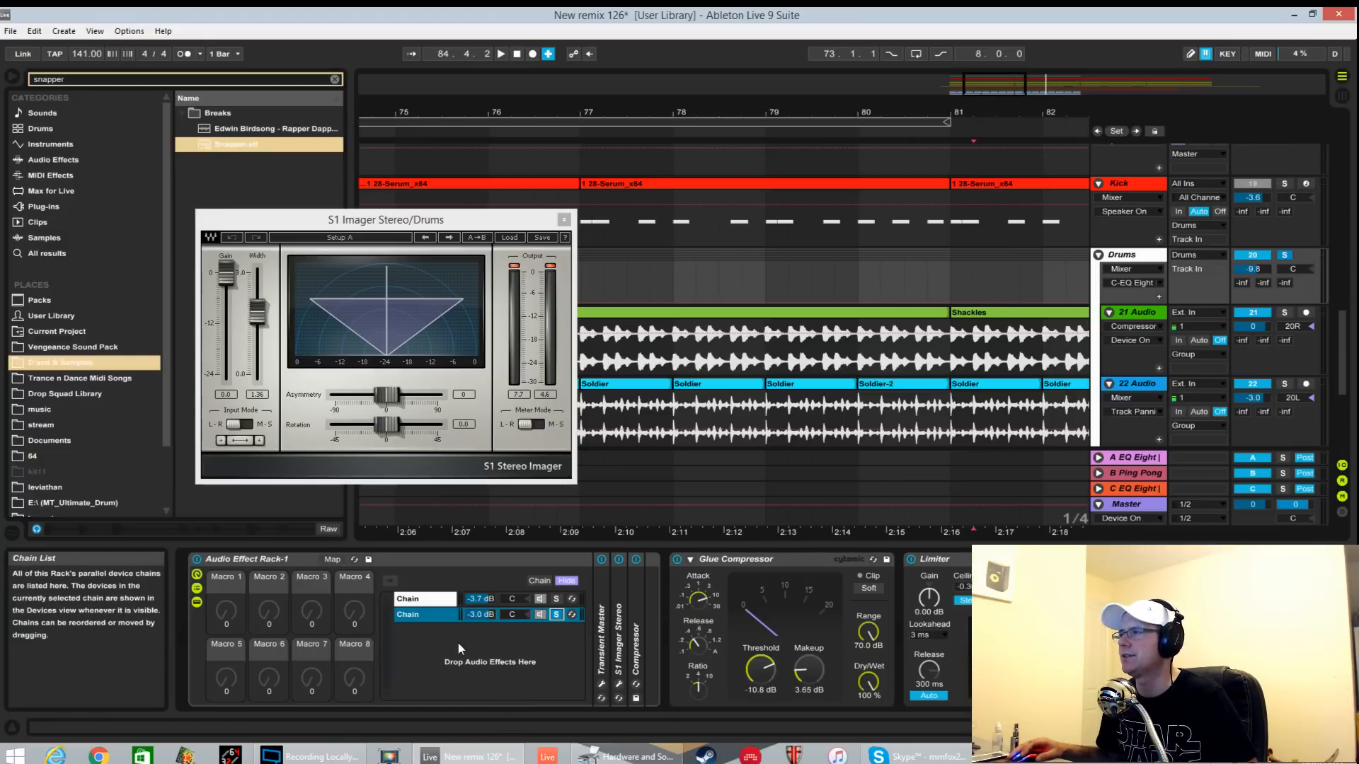
{"action": "key", "text": "space"}
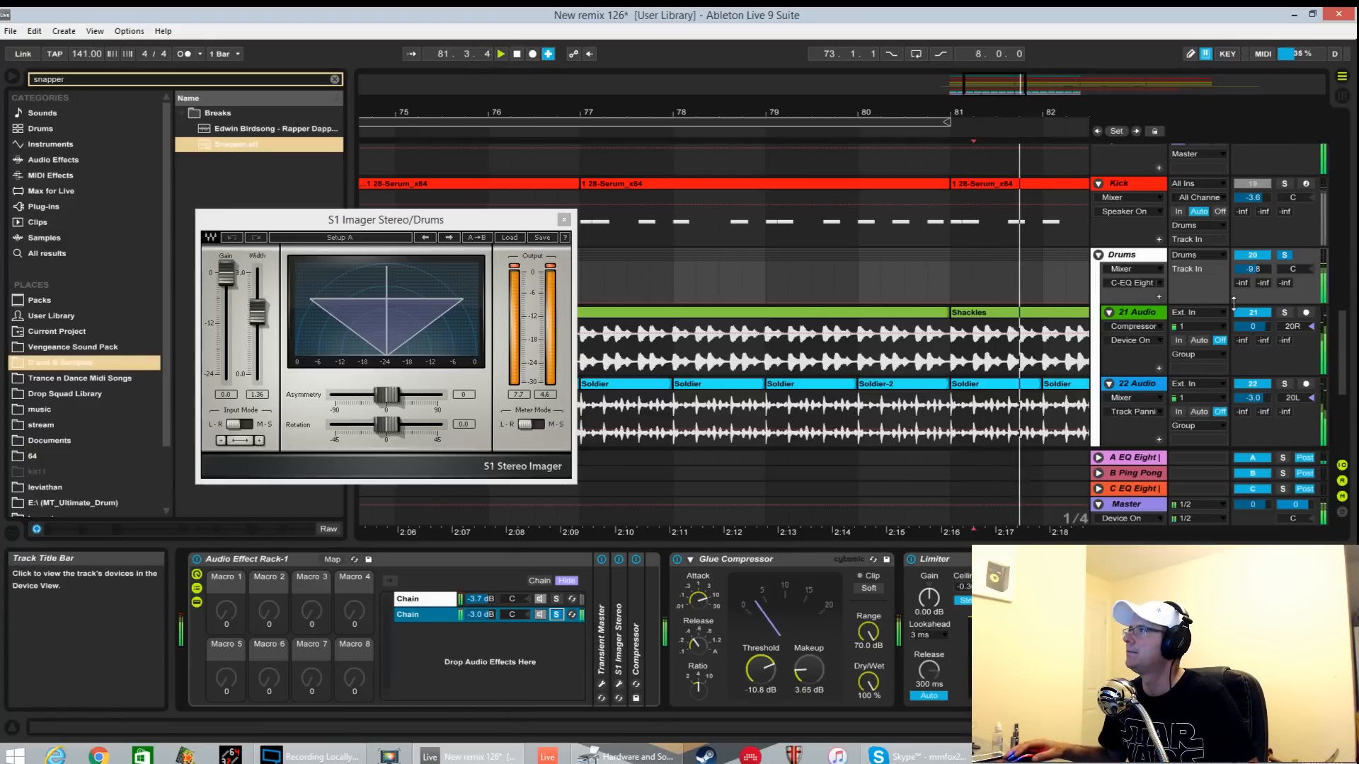
{"action": "left_click", "coordinate": [556, 600]}
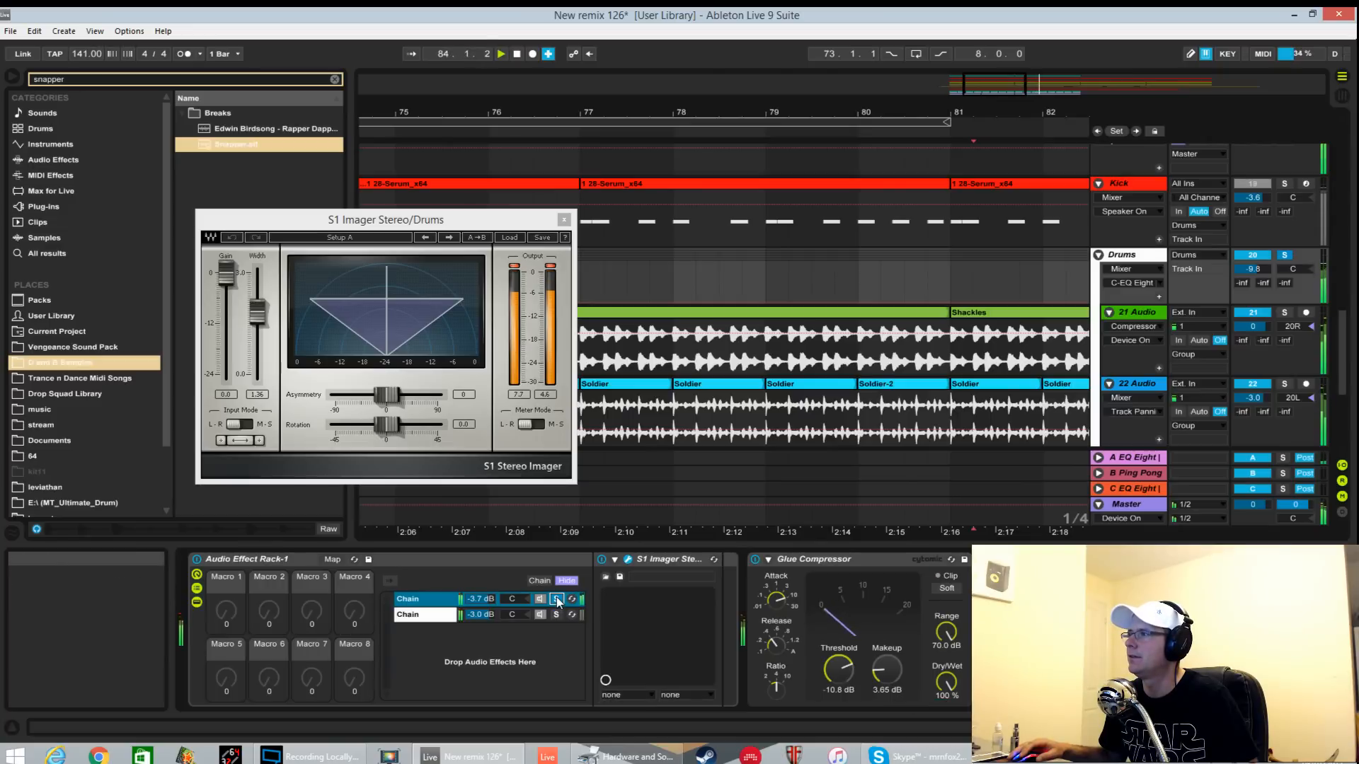
{"action": "left_click", "coordinate": [556, 615]}
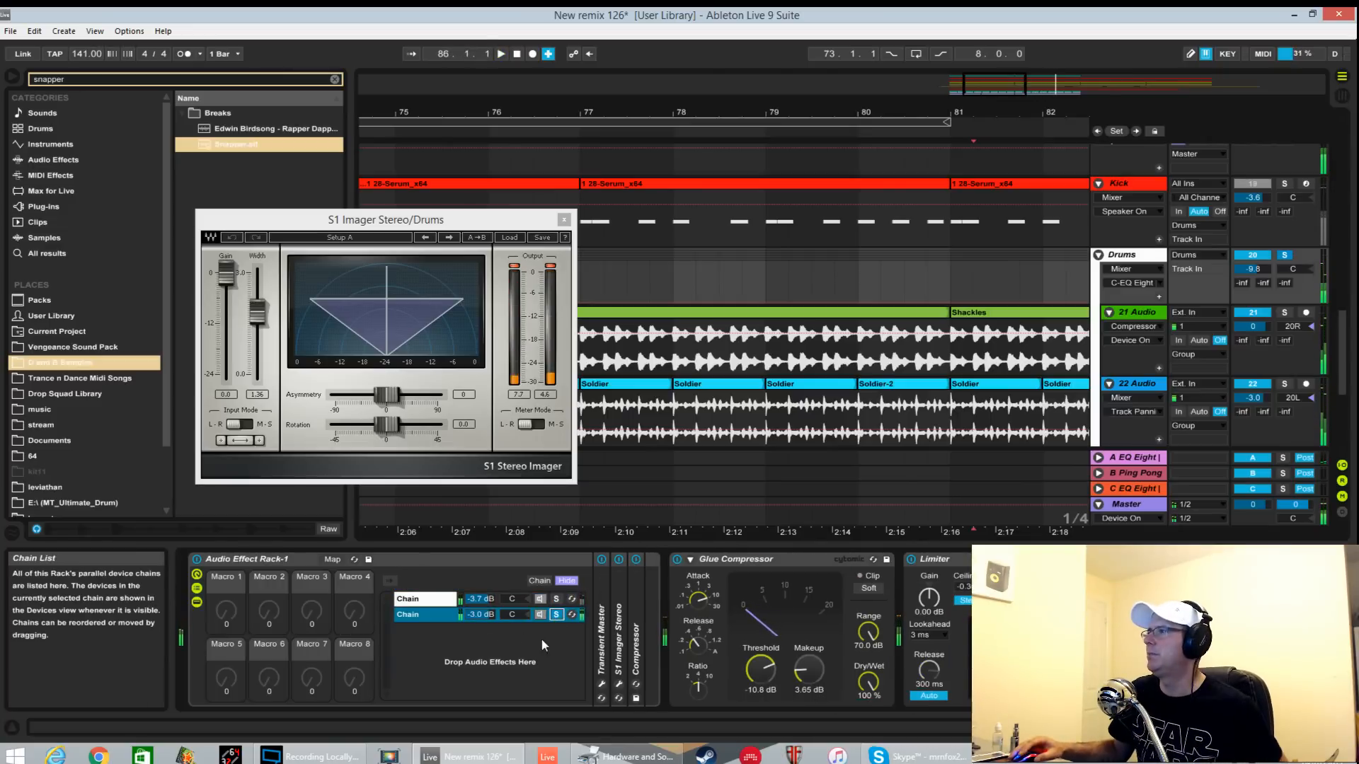
Unfold the Transient Master device in the rack's second chain and audition the soloed drums through that chain.
{"action": "double_click", "coordinate": [597, 621]}
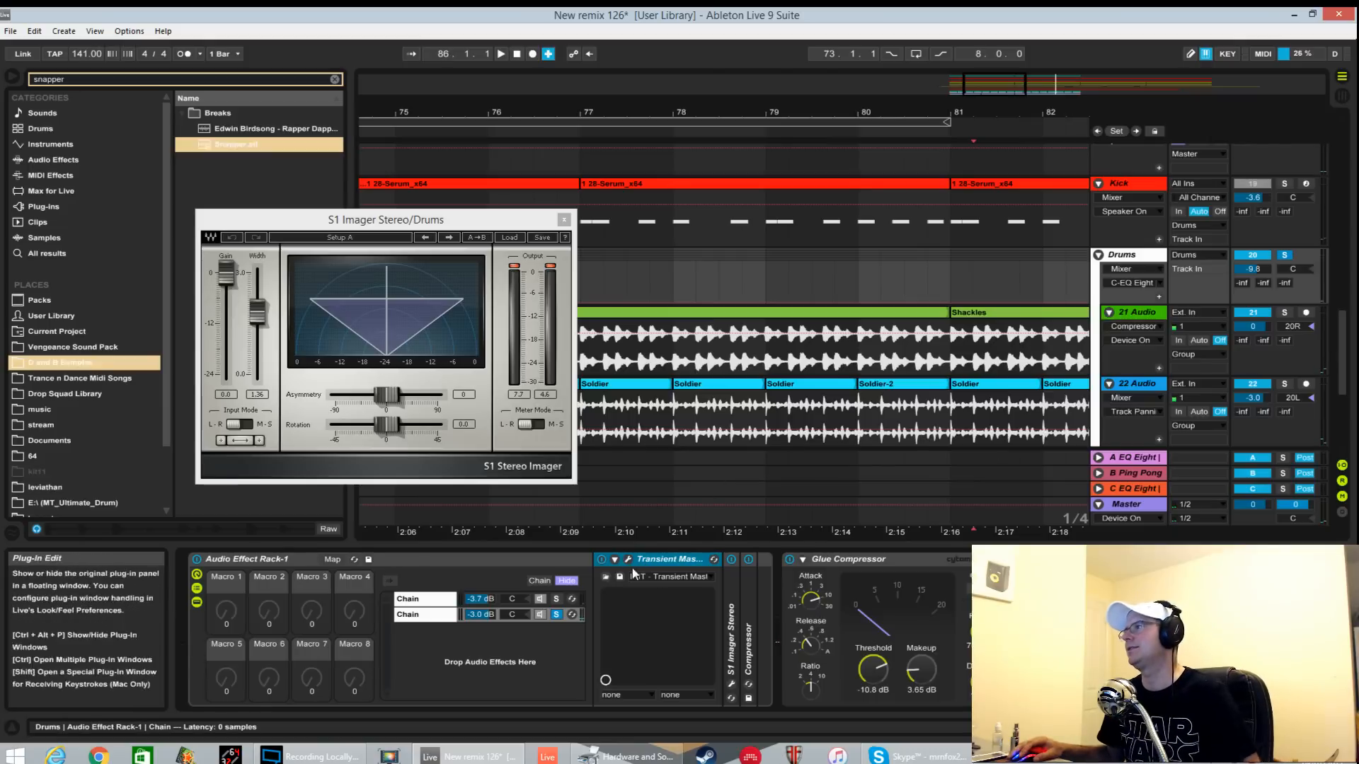
{"action": "left_click", "coordinate": [748, 560]}
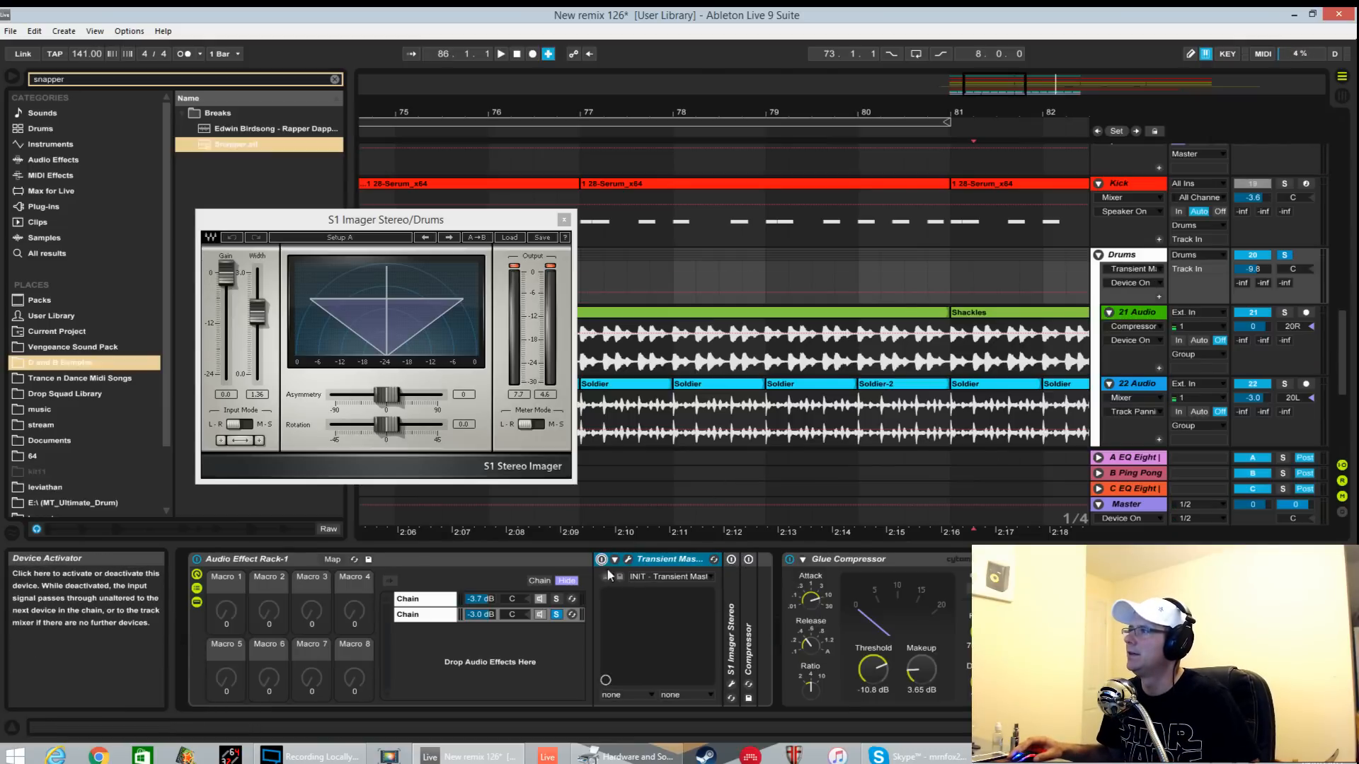
{"action": "key", "text": "space"}
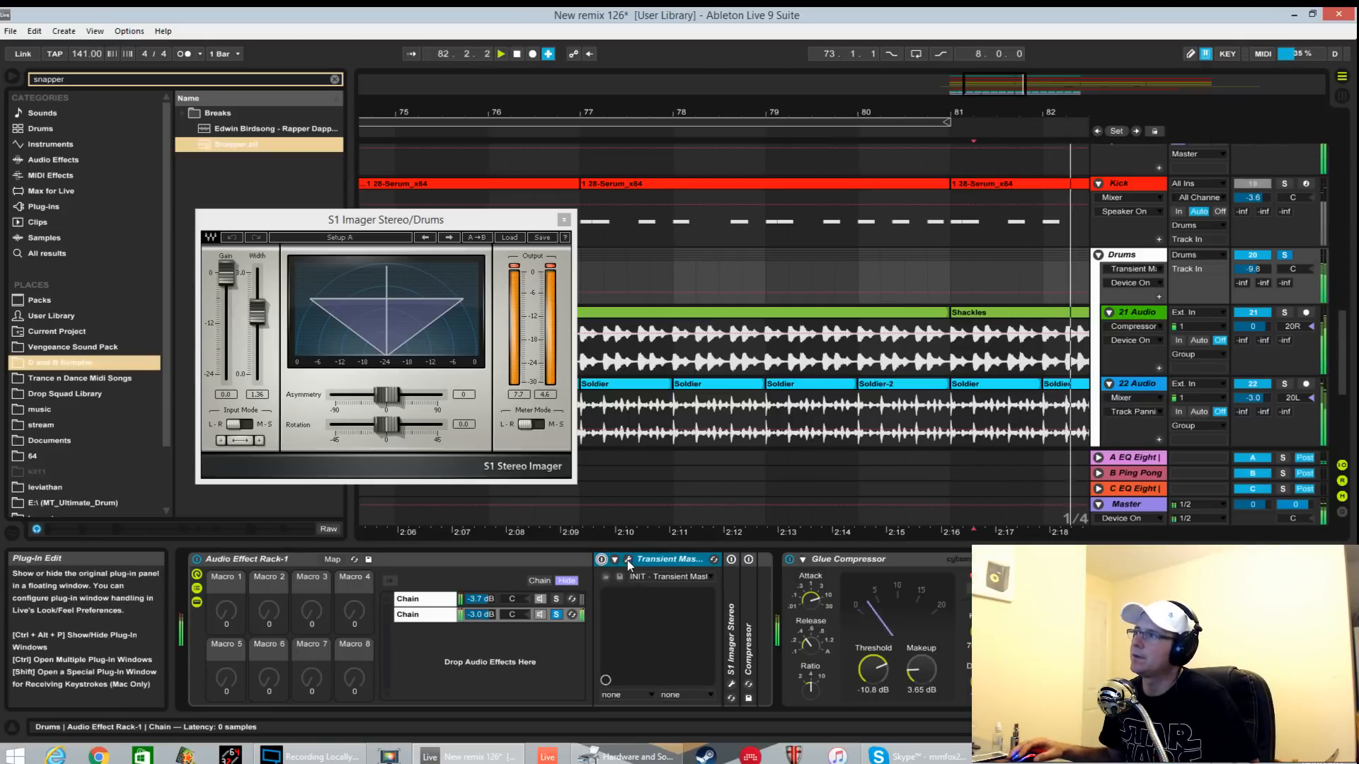
Open the Transient Master plug-in window, close the S1 Imager Stereo window, and place Transient Master over the middle of the arrangement.
{"action": "left_click", "coordinate": [627, 559]}
{"action": "left_click_drag", "start_coordinate": [538, 198], "coordinate": [892, 120]}
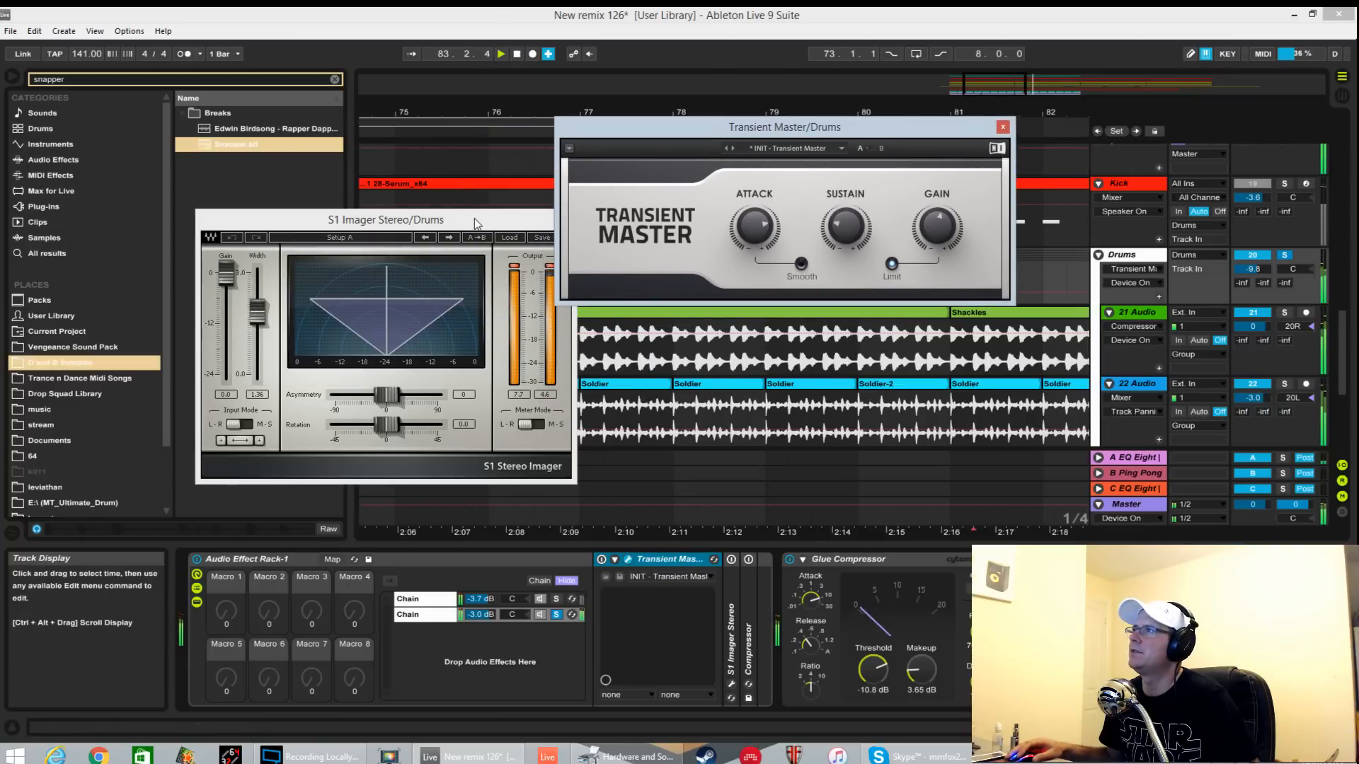
{"action": "left_click_drag", "start_coordinate": [548, 218], "coordinate": [366, 221]}
{"action": "left_click", "coordinate": [362, 231]}
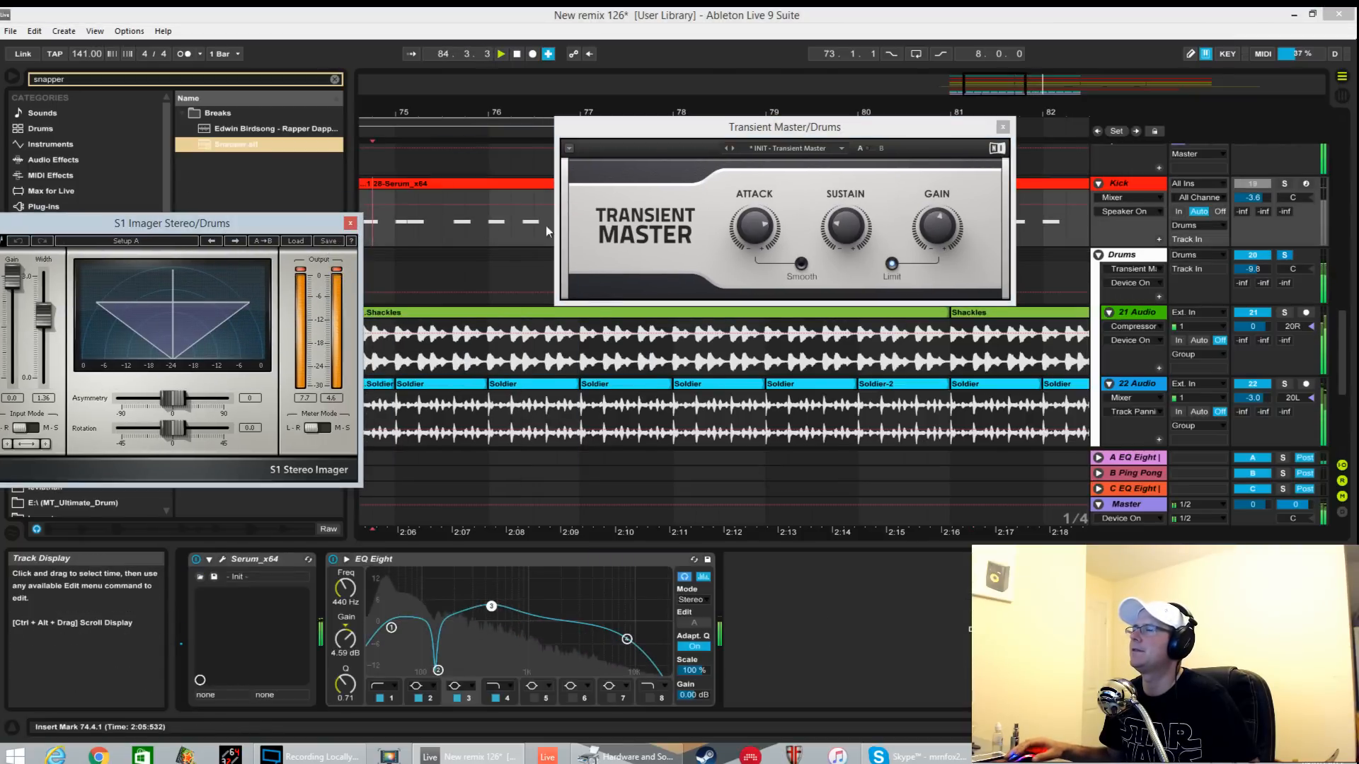
{"action": "left_click", "coordinate": [351, 224]}
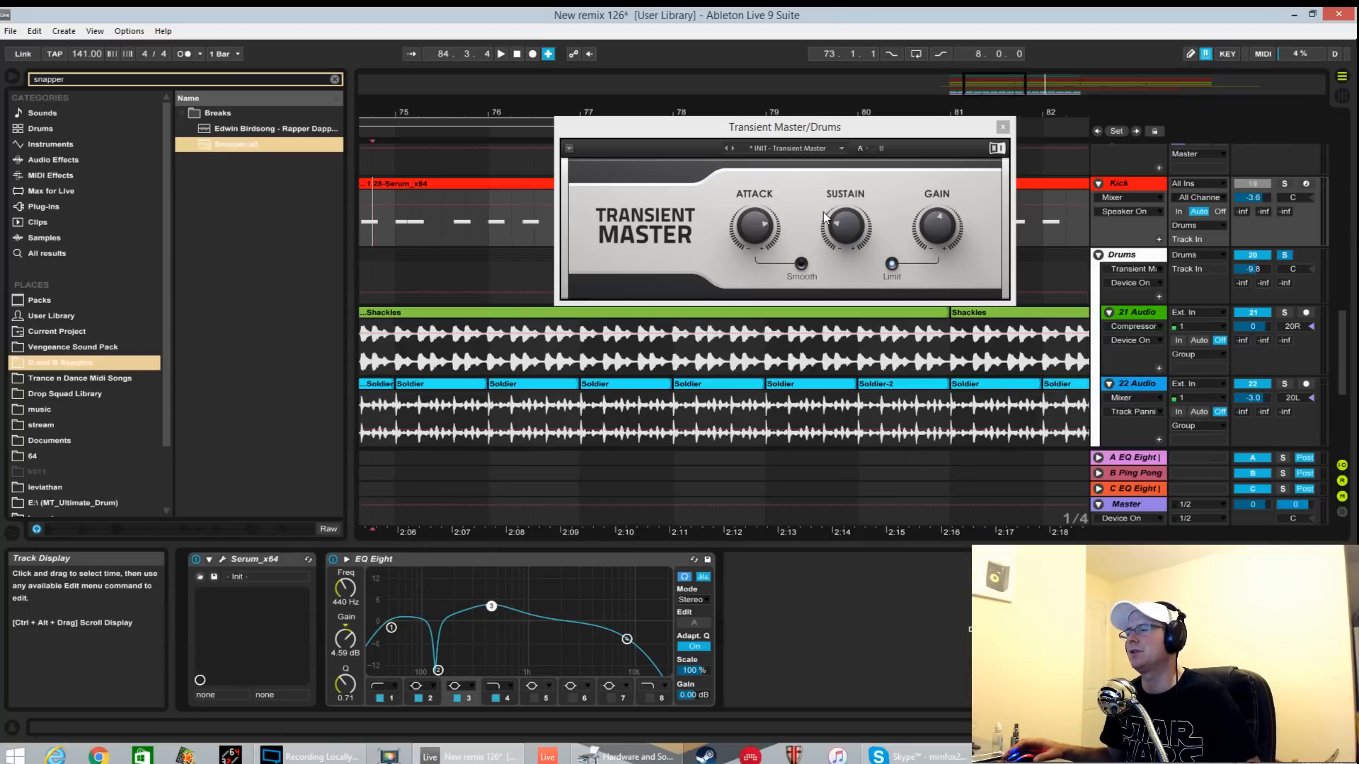
{"action": "left_click_drag", "start_coordinate": [849, 125], "coordinate": [756, 166]}
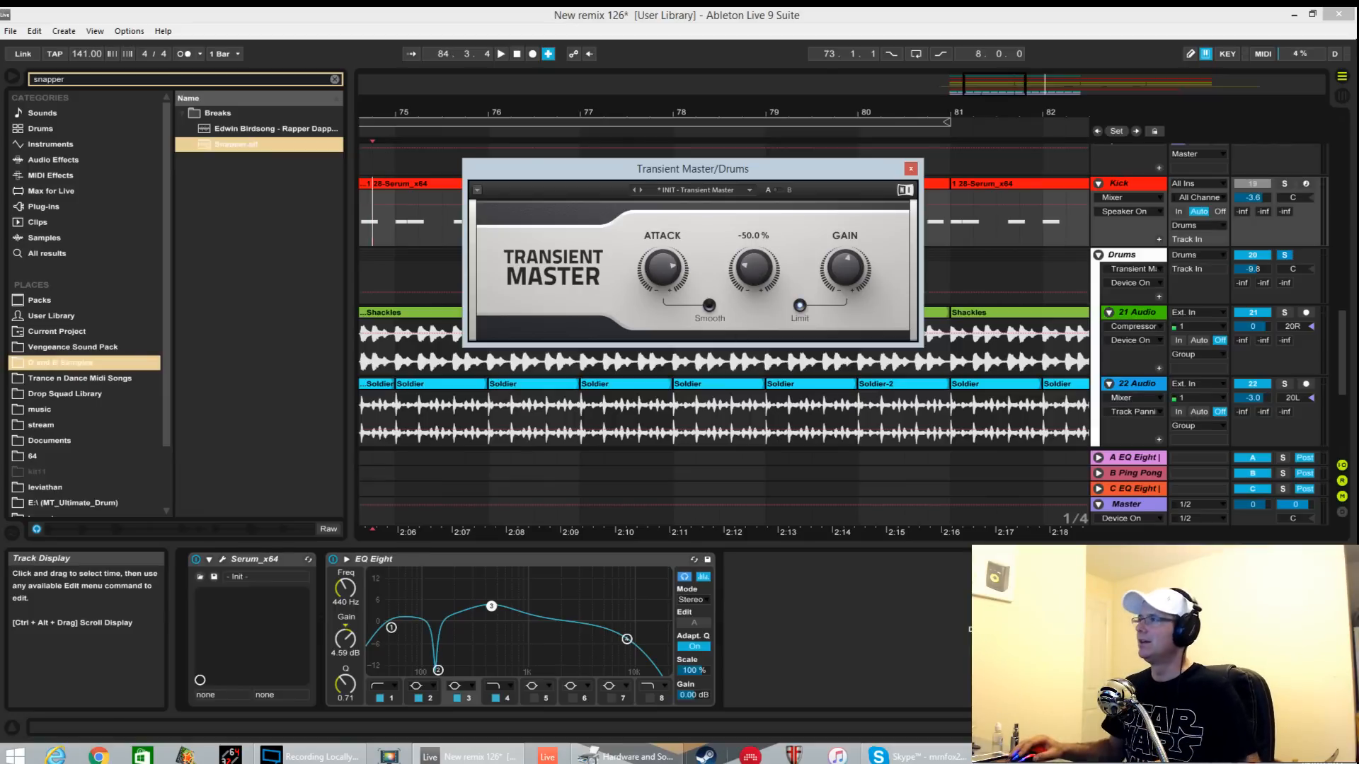
Show the Drums group's devices again, audition the drums around Transient Master, and check its Attack and Sustain amounts.
{"action": "left_click", "coordinate": [1122, 259]}
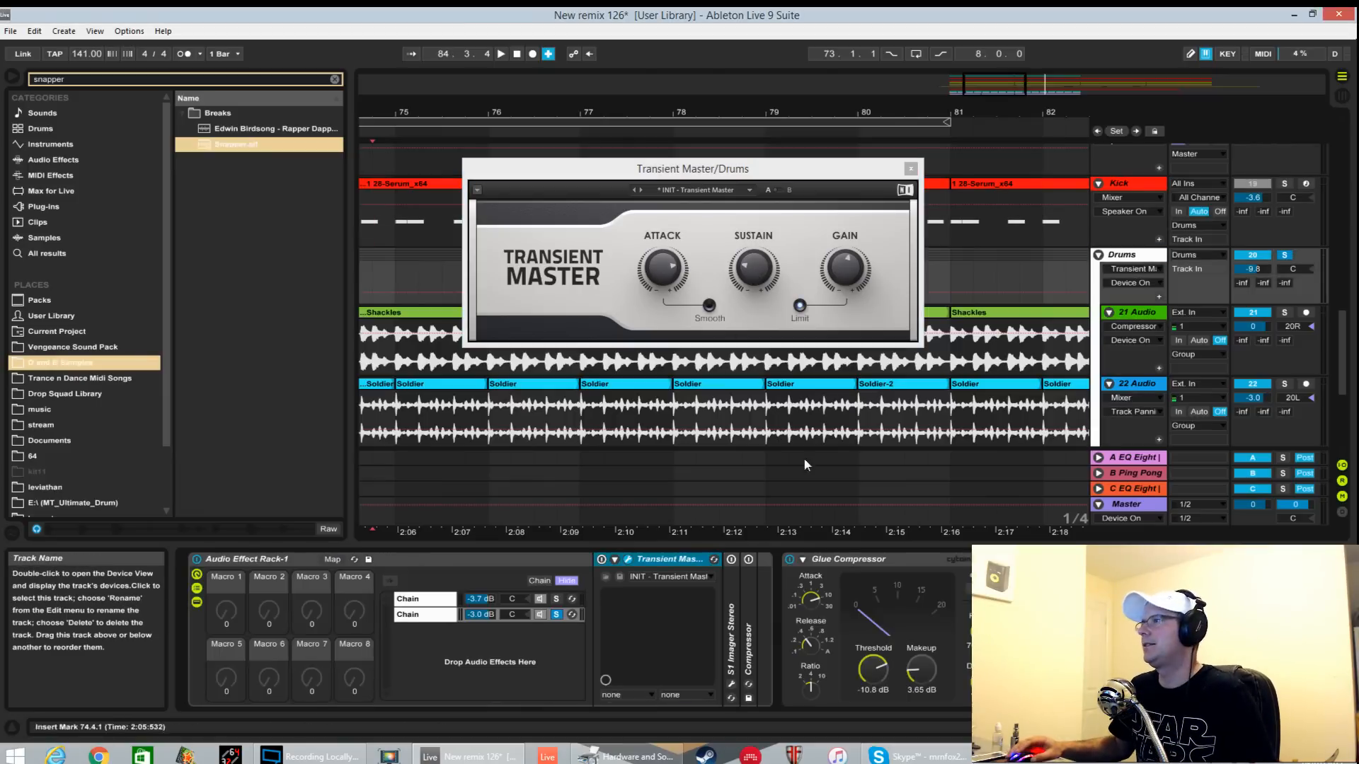
{"action": "key", "text": "space"}
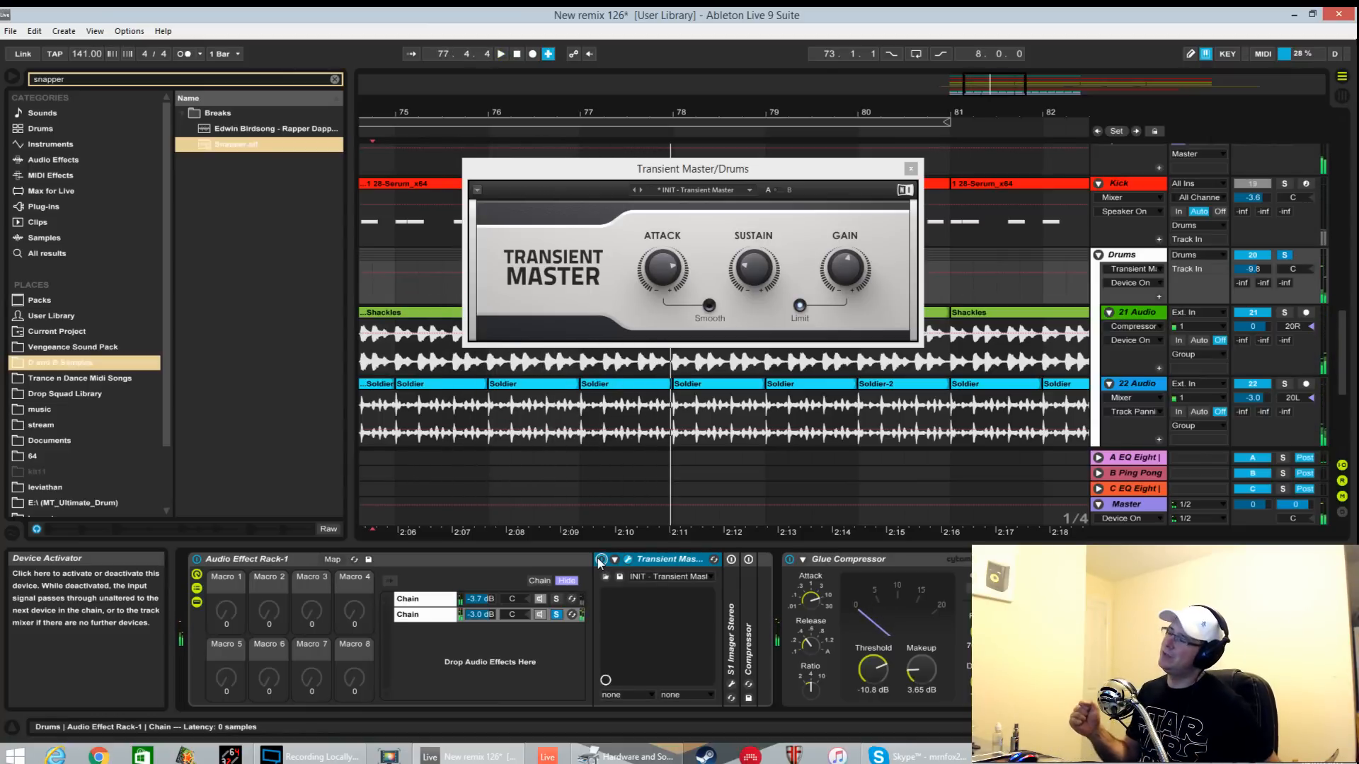
{"action": "left_click_drag", "start_coordinate": [669, 270], "coordinate": [670, 269]}
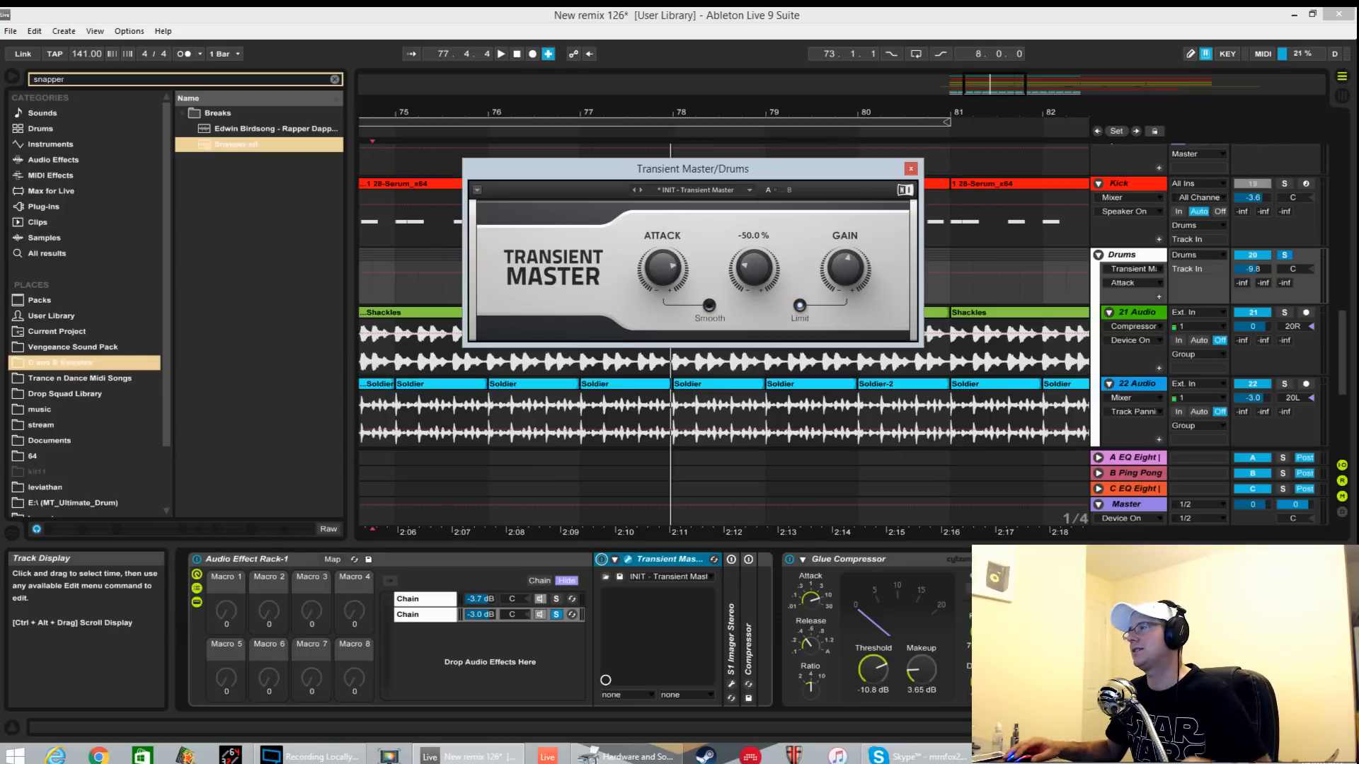
{"action": "mouse_move", "coordinate": [669, 269]}
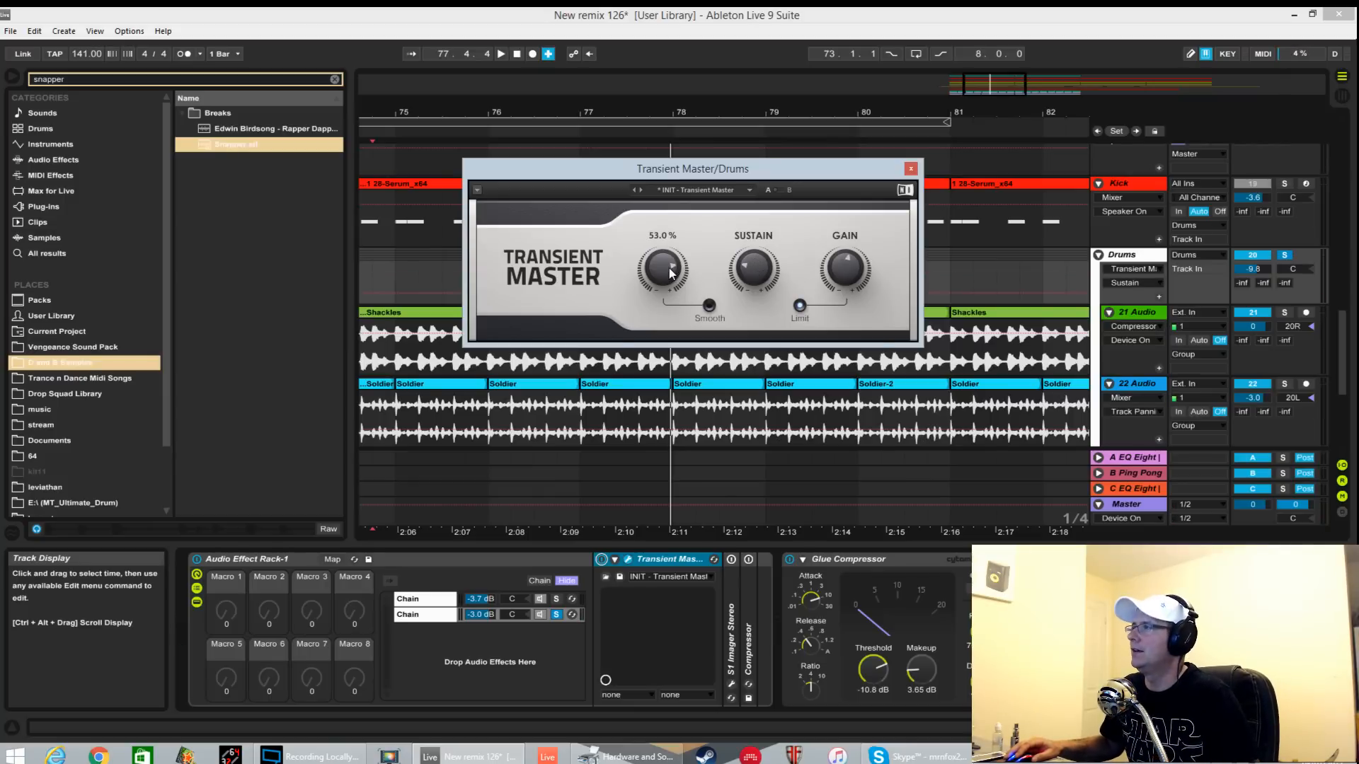
Audition the soloed drums while varying Transient Master's Attack and Sustain amounts.
{"action": "key", "text": "space"}
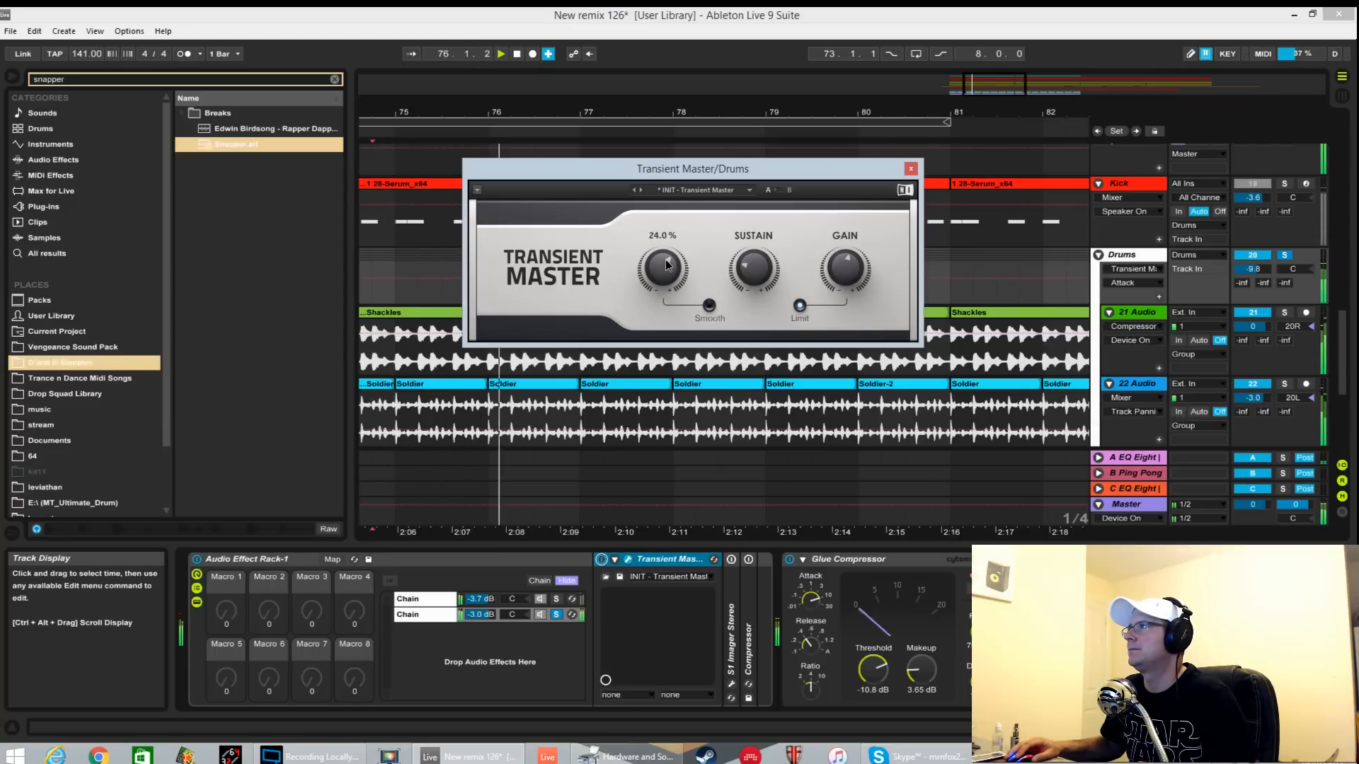
{"action": "left_click_drag", "start_coordinate": [756, 266], "coordinate": [756, 229]}
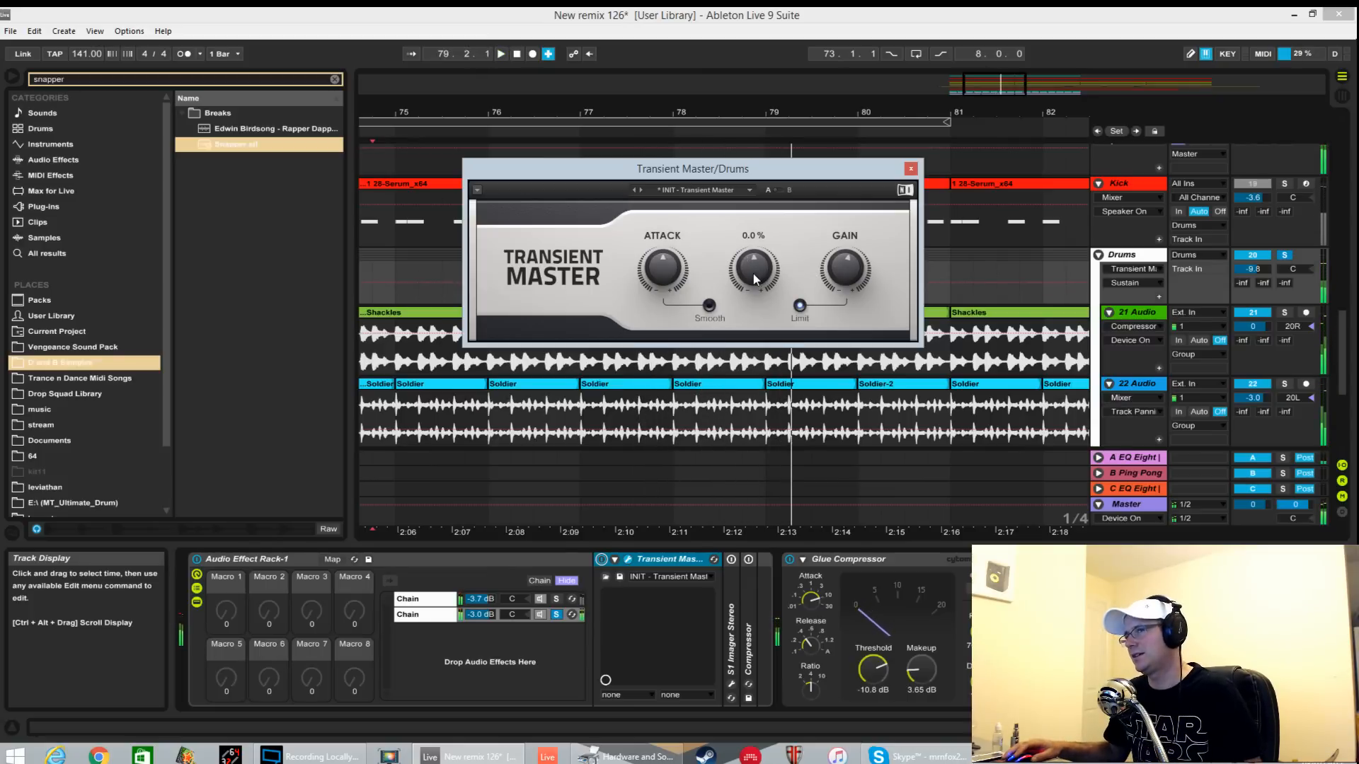
{"action": "key", "text": "space"}
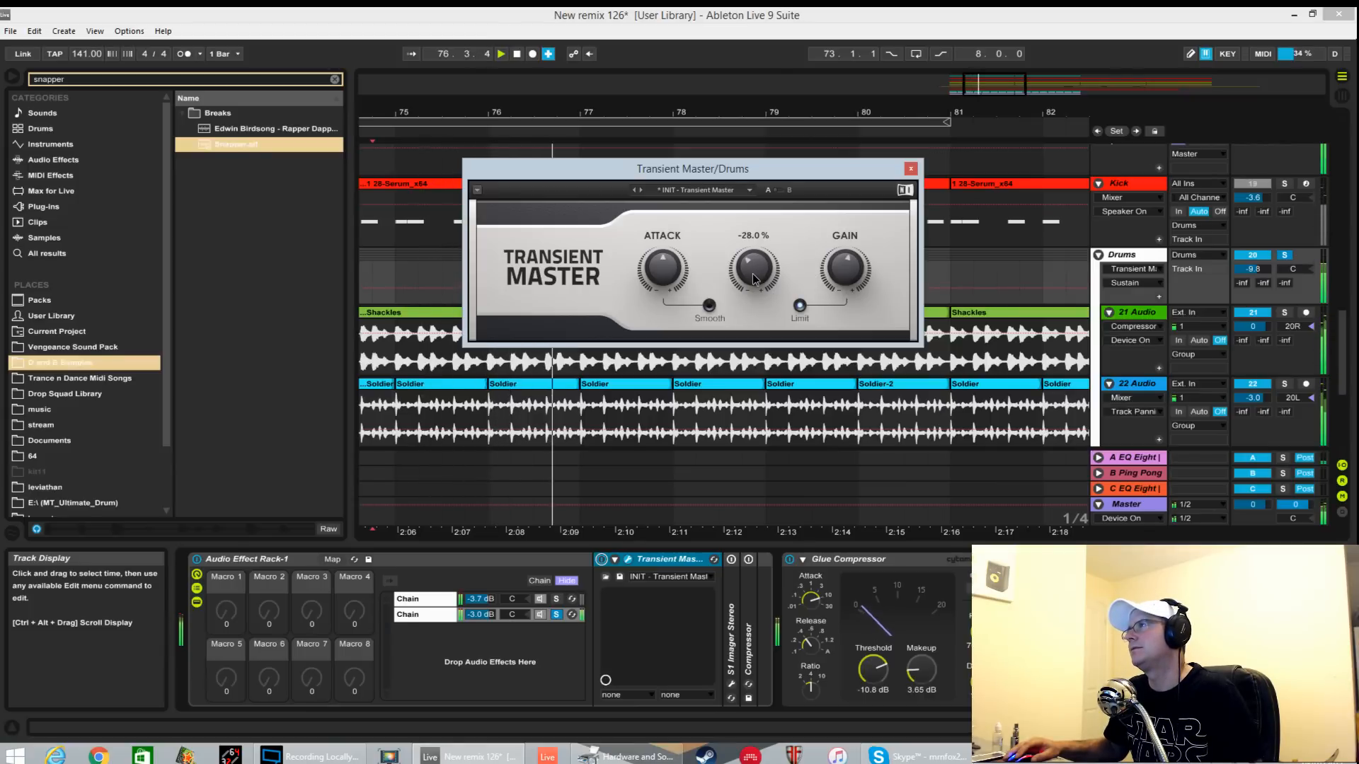
{"action": "left_click_drag", "start_coordinate": [753, 273], "coordinate": [745, 272]}
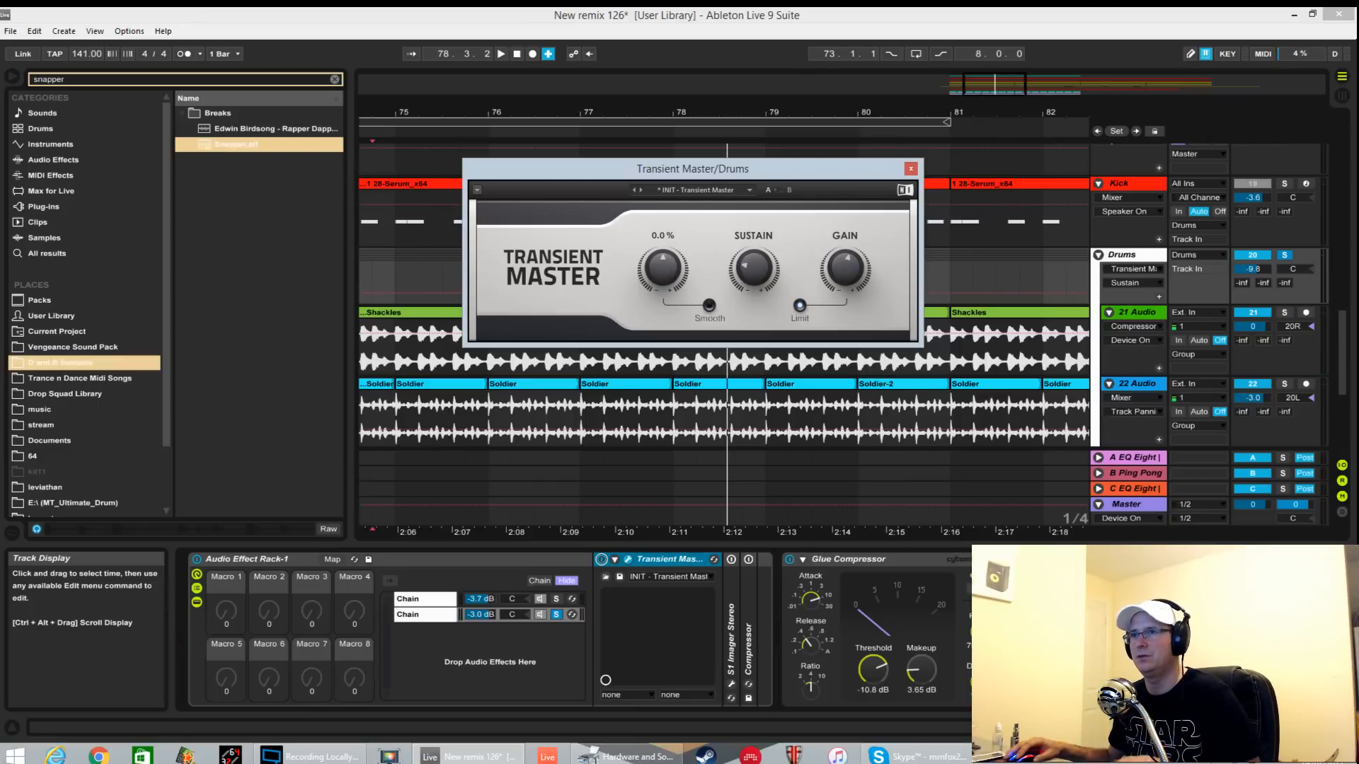
Raise Transient Master's Attack again while the drums play, and close the plug-in window.
{"action": "key", "text": "space"}
{"action": "left_click_drag", "start_coordinate": [668, 269], "coordinate": [668, 269]}
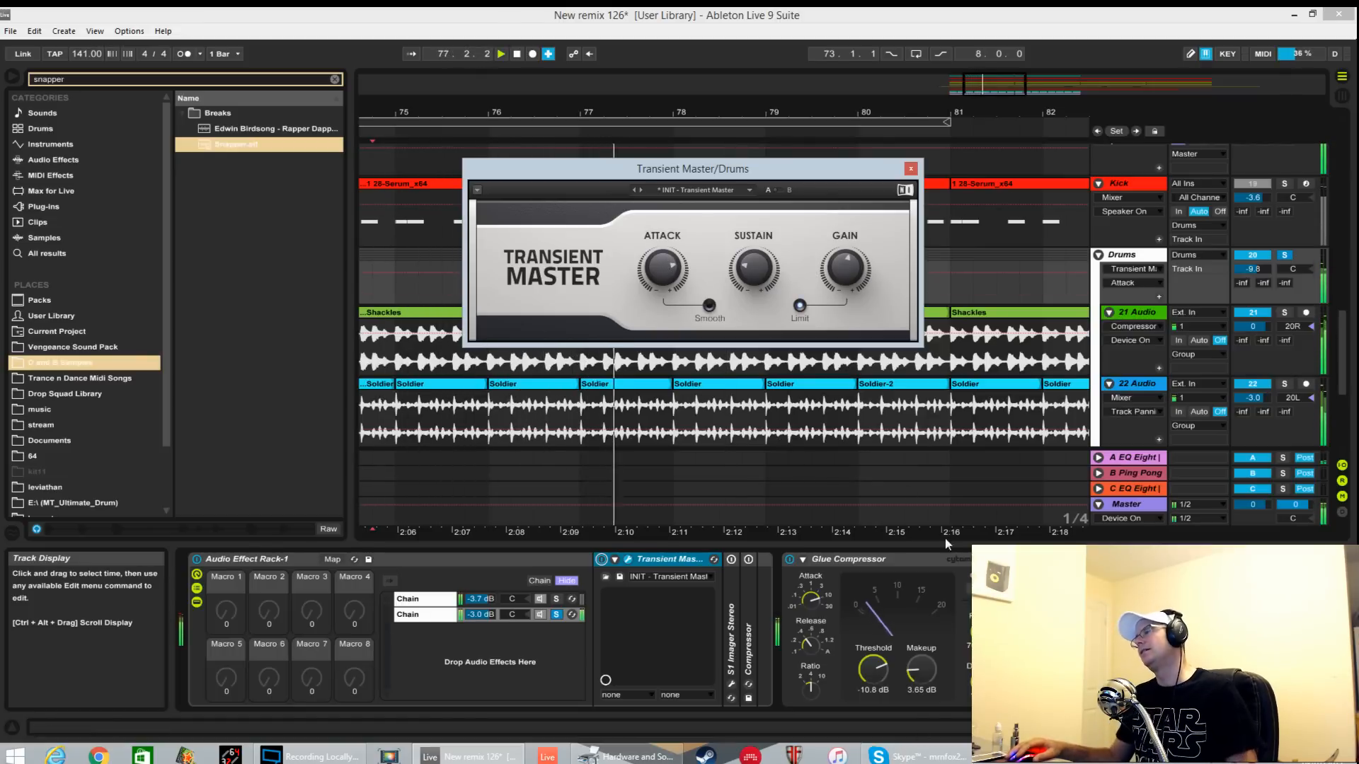
{"action": "left_click", "coordinate": [910, 170]}
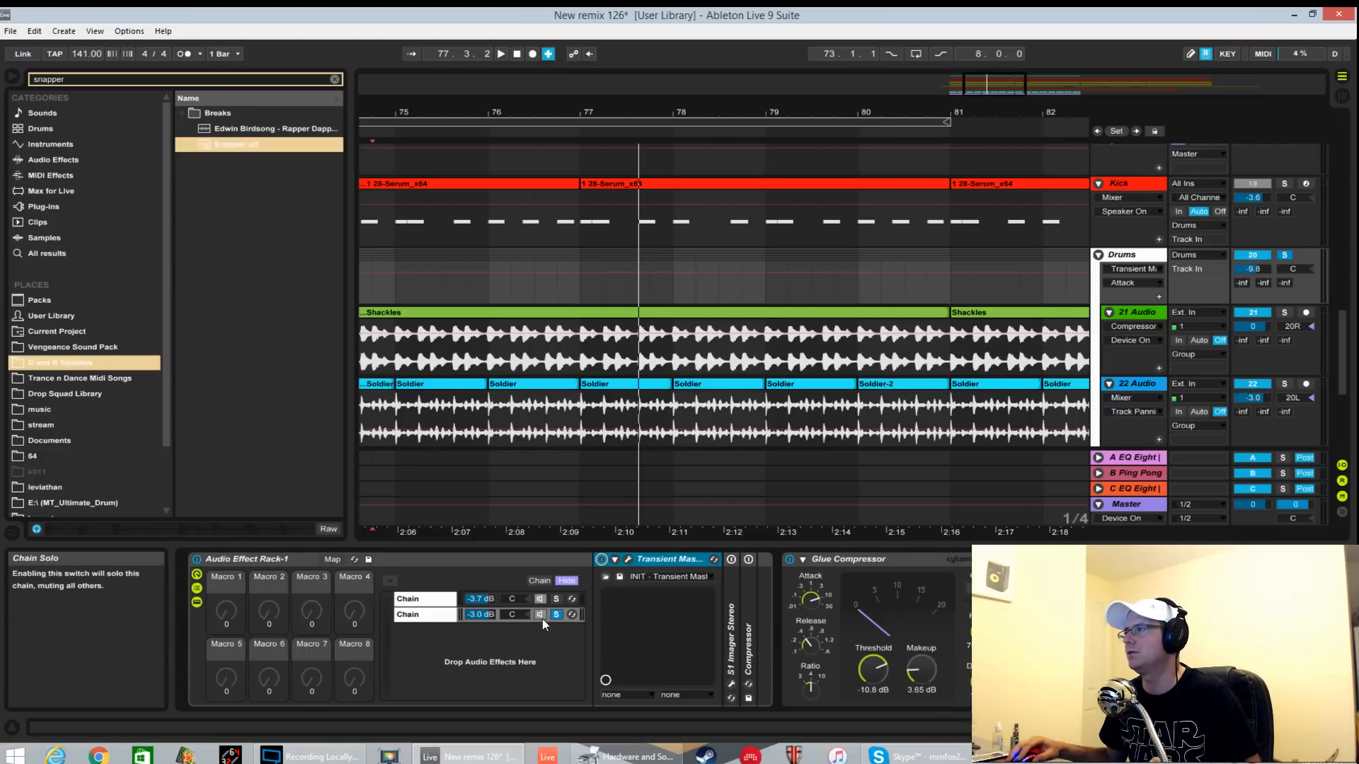
Solo the rack's first chain, audition the drums through it, and unsolo it so both chains play together.
{"action": "left_click", "coordinate": [556, 598]}
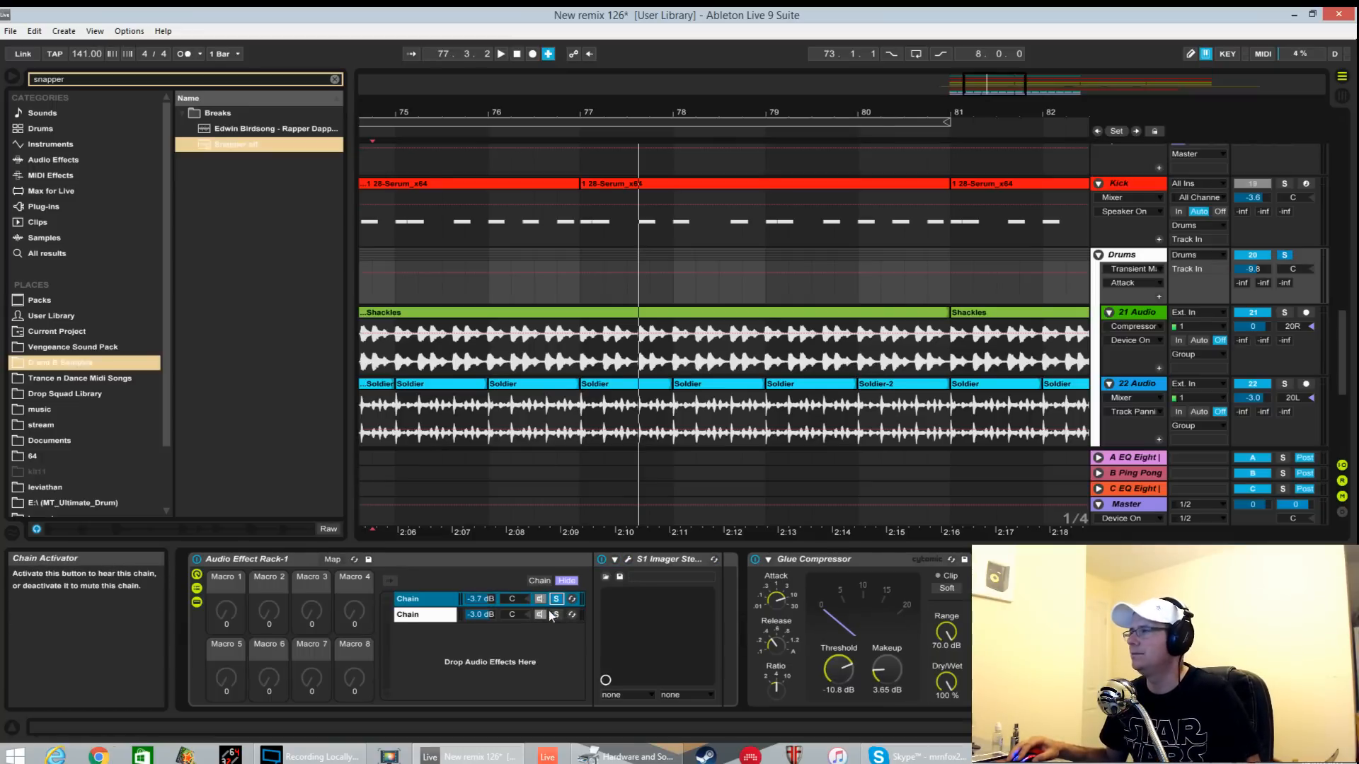
{"action": "key", "text": "space"}
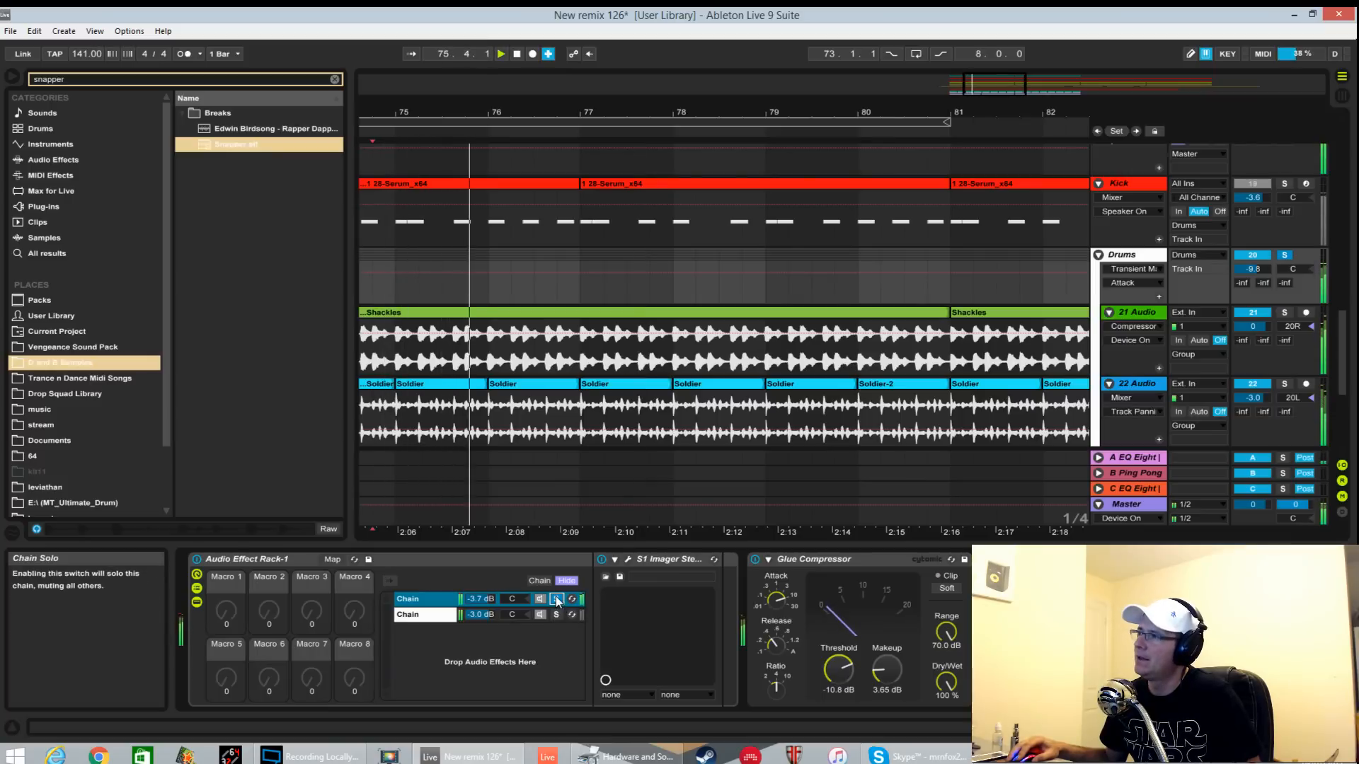
{"action": "key", "text": "space"}
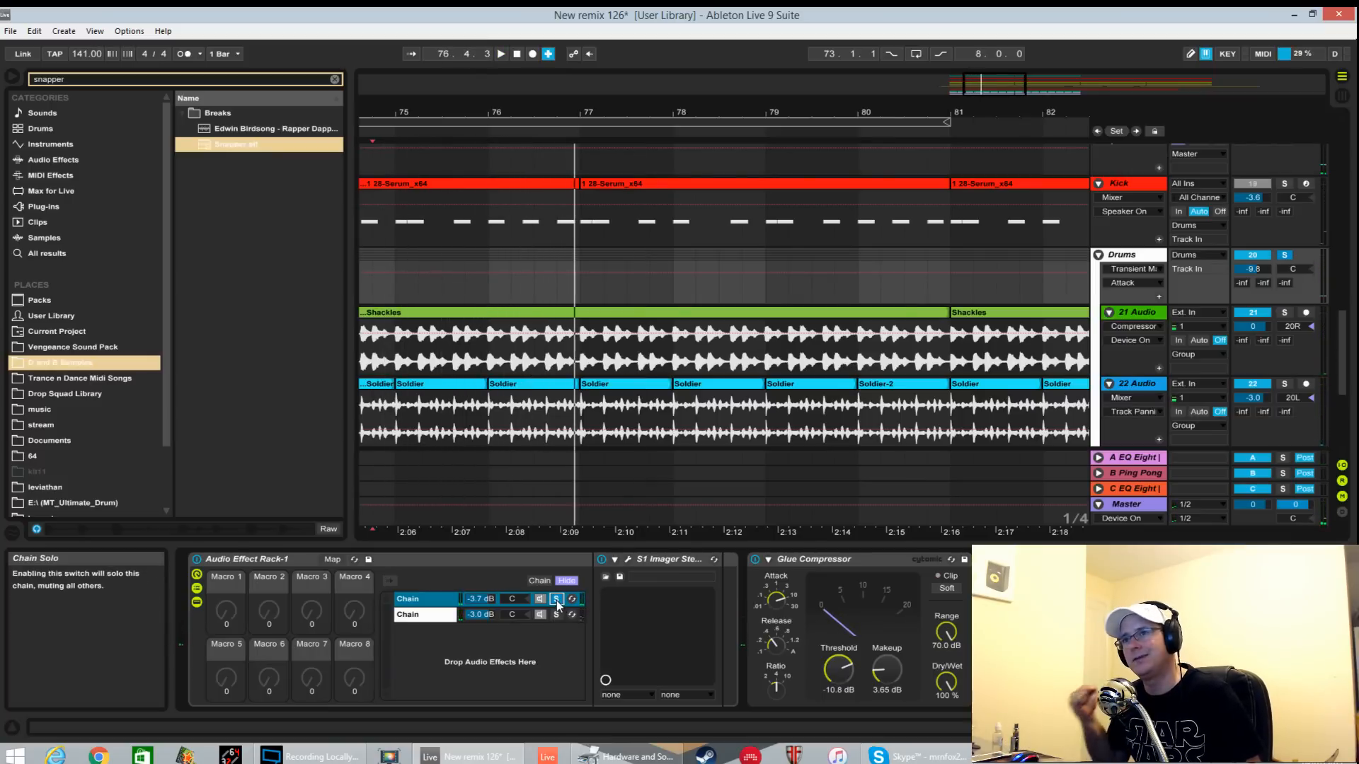
{"action": "key", "text": "space"}
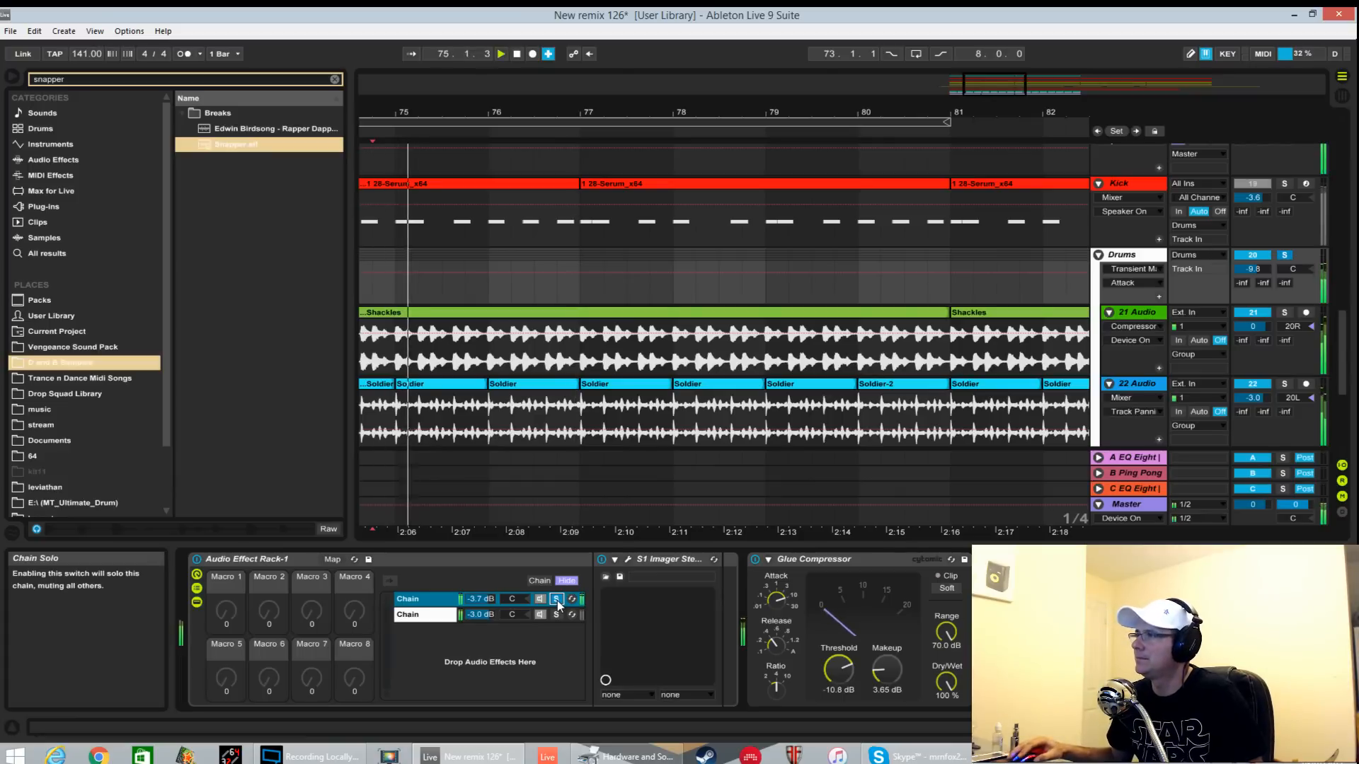
{"action": "left_click", "coordinate": [557, 599]}
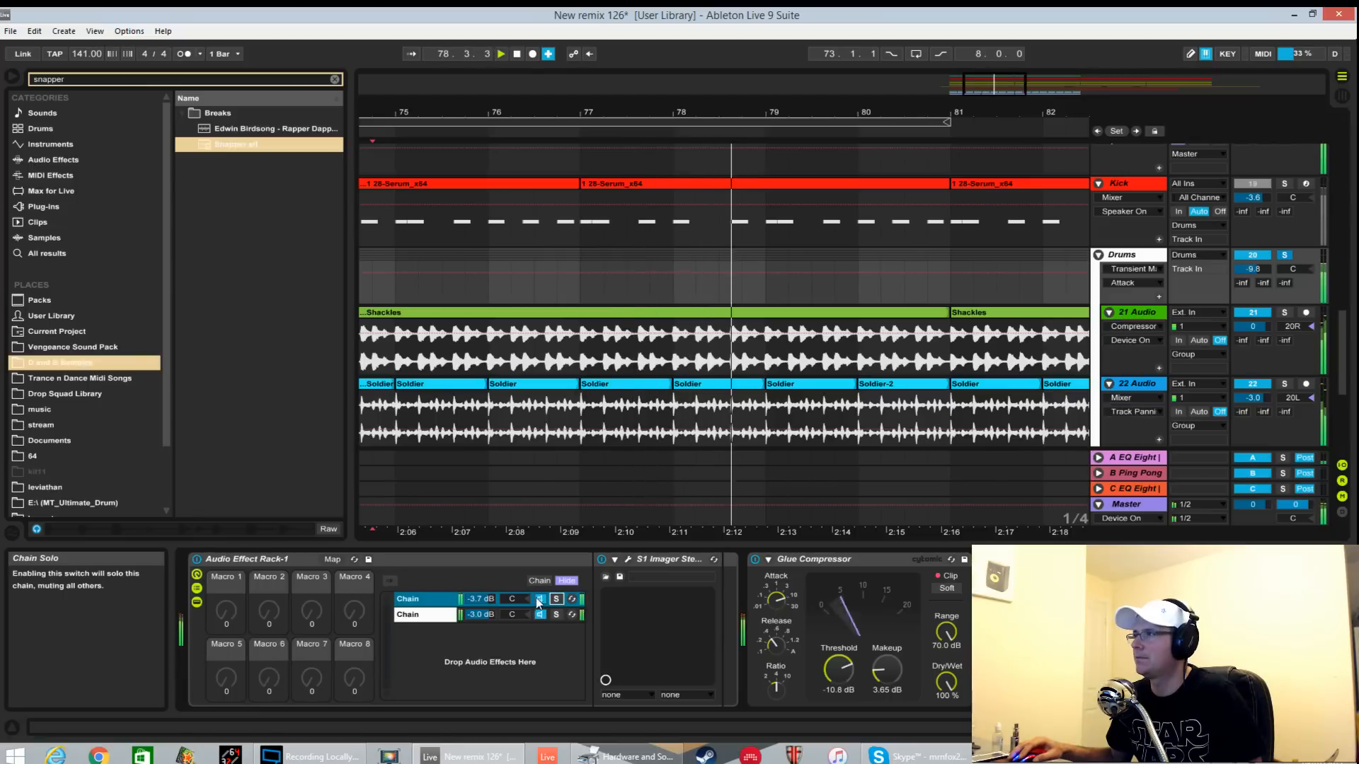
Show the second chain's devices, unfold S1 Imager Stereo and Compressor, and open the S1 Imager Stereo window.
{"action": "left_click", "coordinate": [425, 614]}
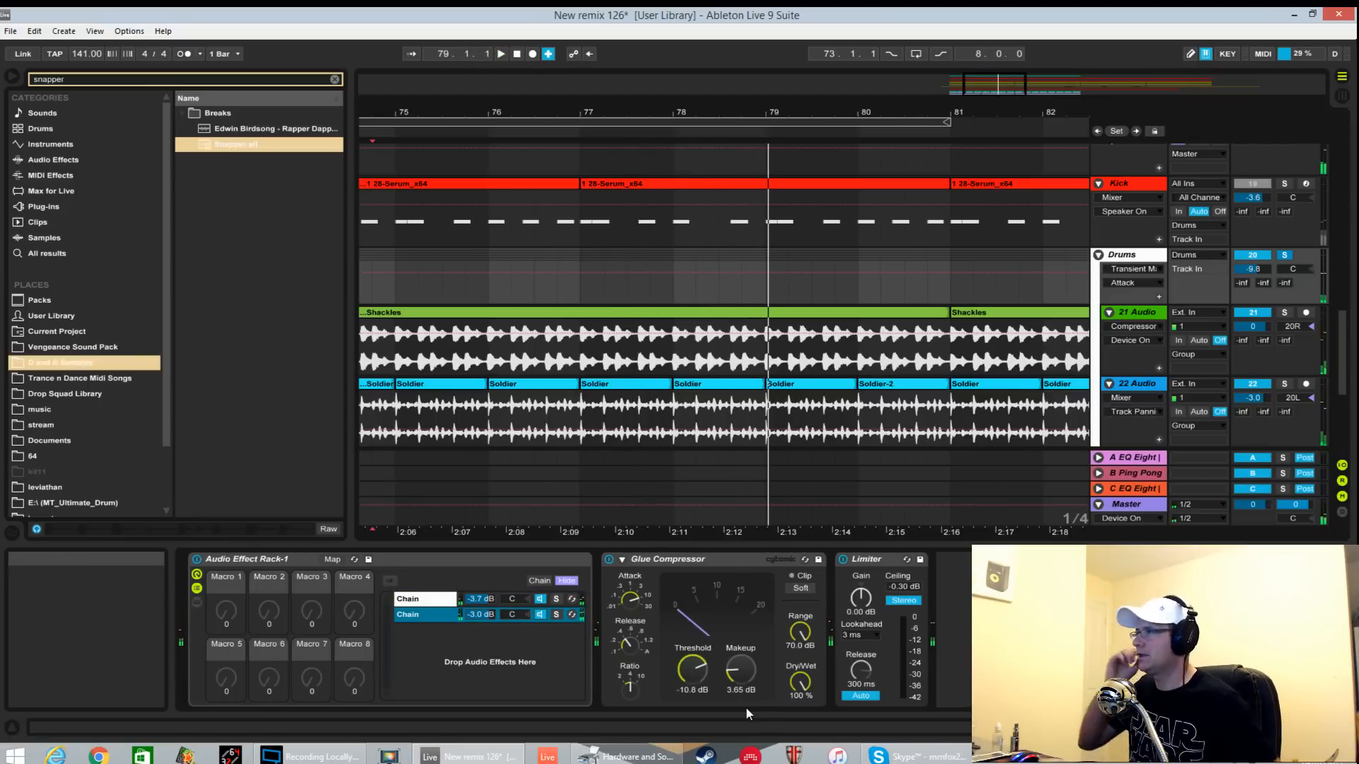
{"action": "double_click", "coordinate": [437, 617]}
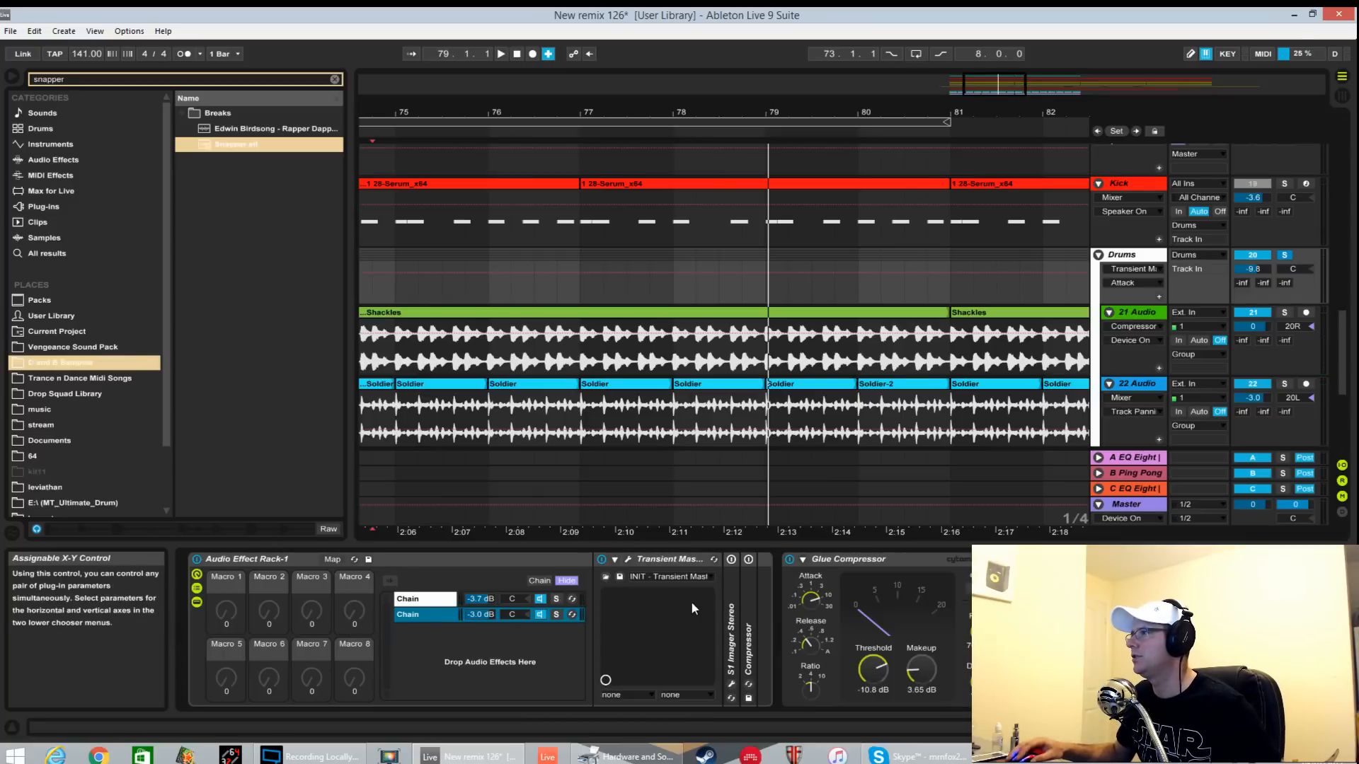
{"action": "double_click", "coordinate": [733, 586]}
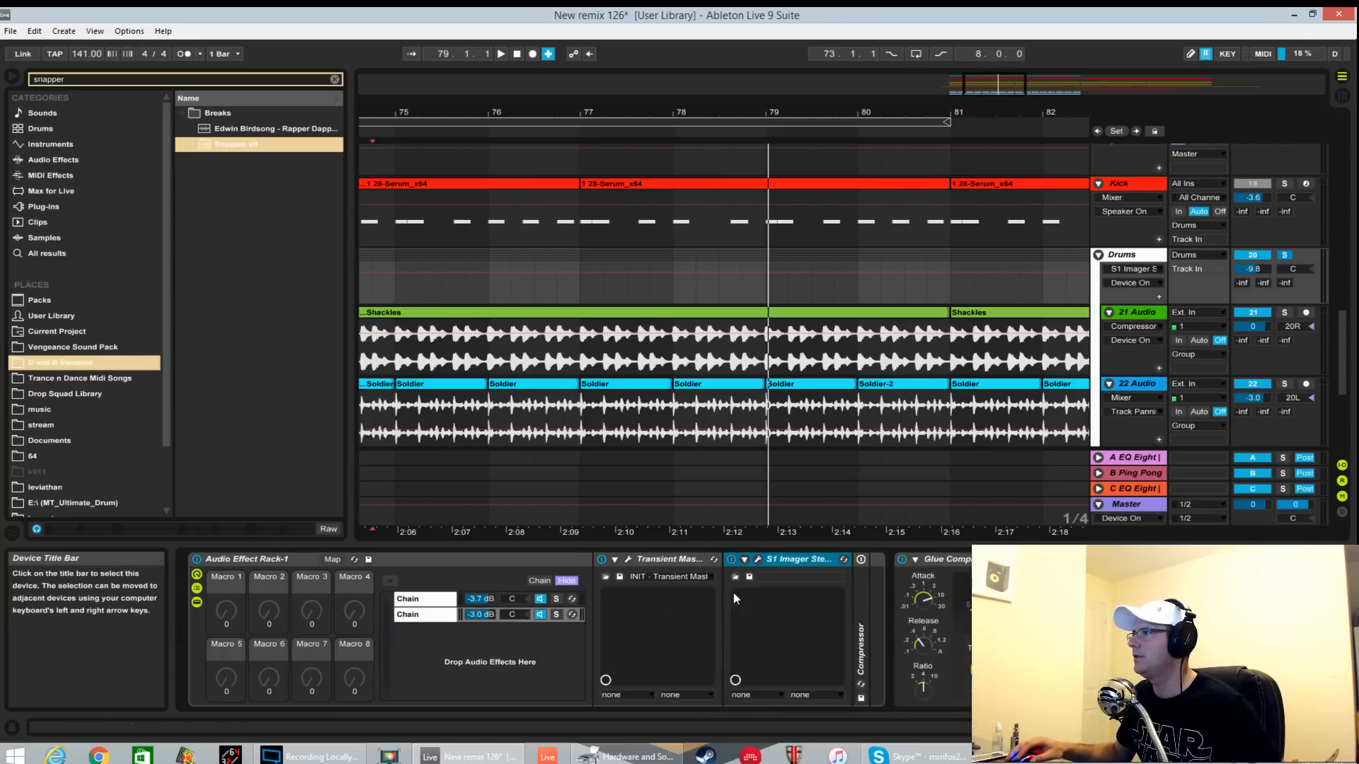
{"action": "left_click", "coordinate": [756, 559]}
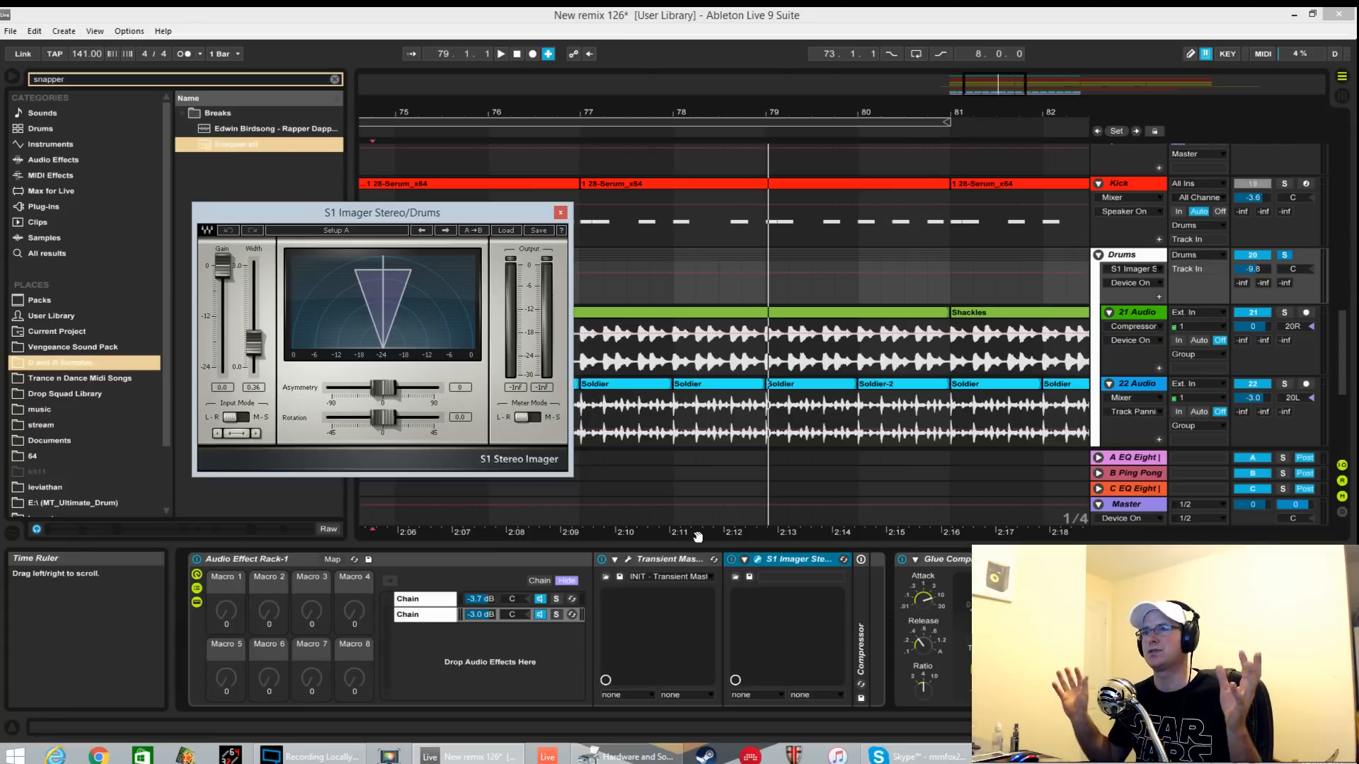
{"action": "double_click", "coordinate": [860, 563]}
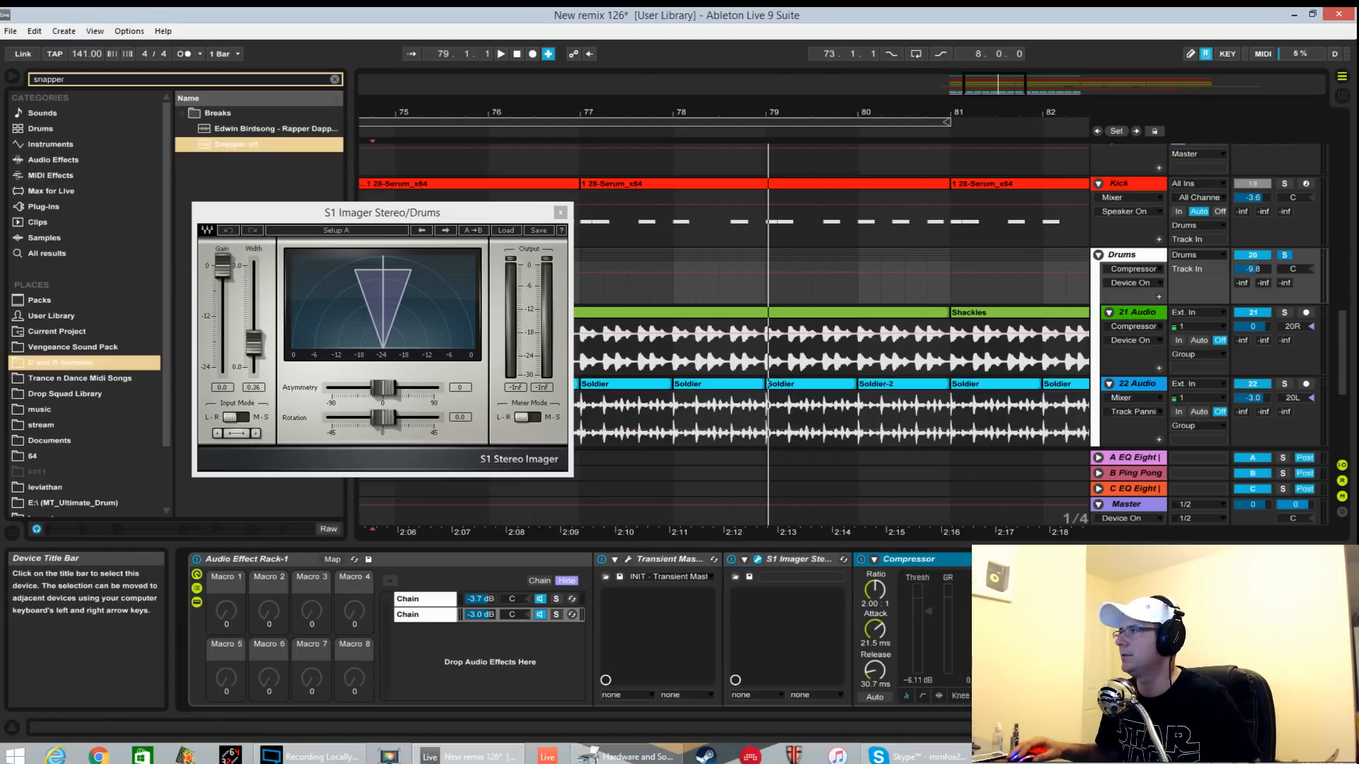
Play the drums briefly through the second chain's Compressor, and show the first chain's devices for comparison.
{"action": "key", "text": "space"}
{"action": "key", "text": "space"}
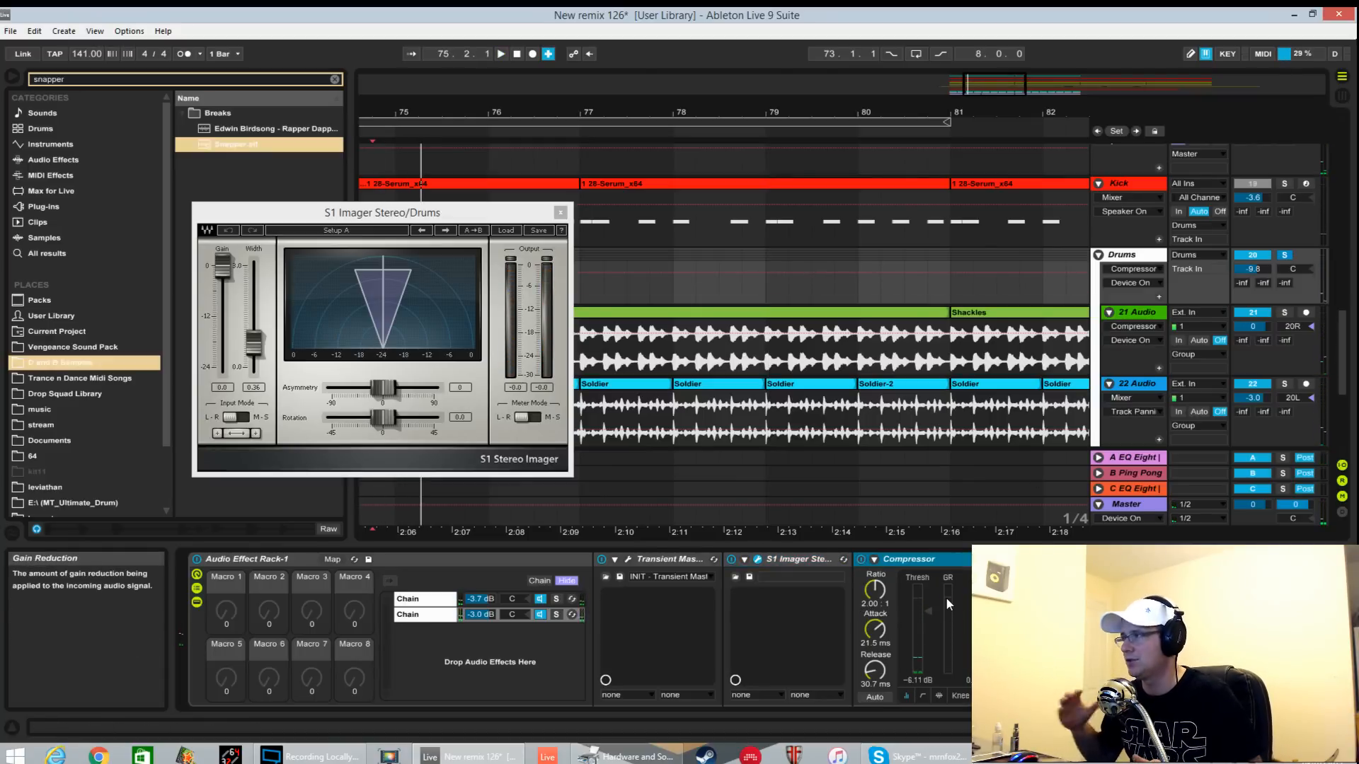
{"action": "left_click", "coordinate": [433, 598]}
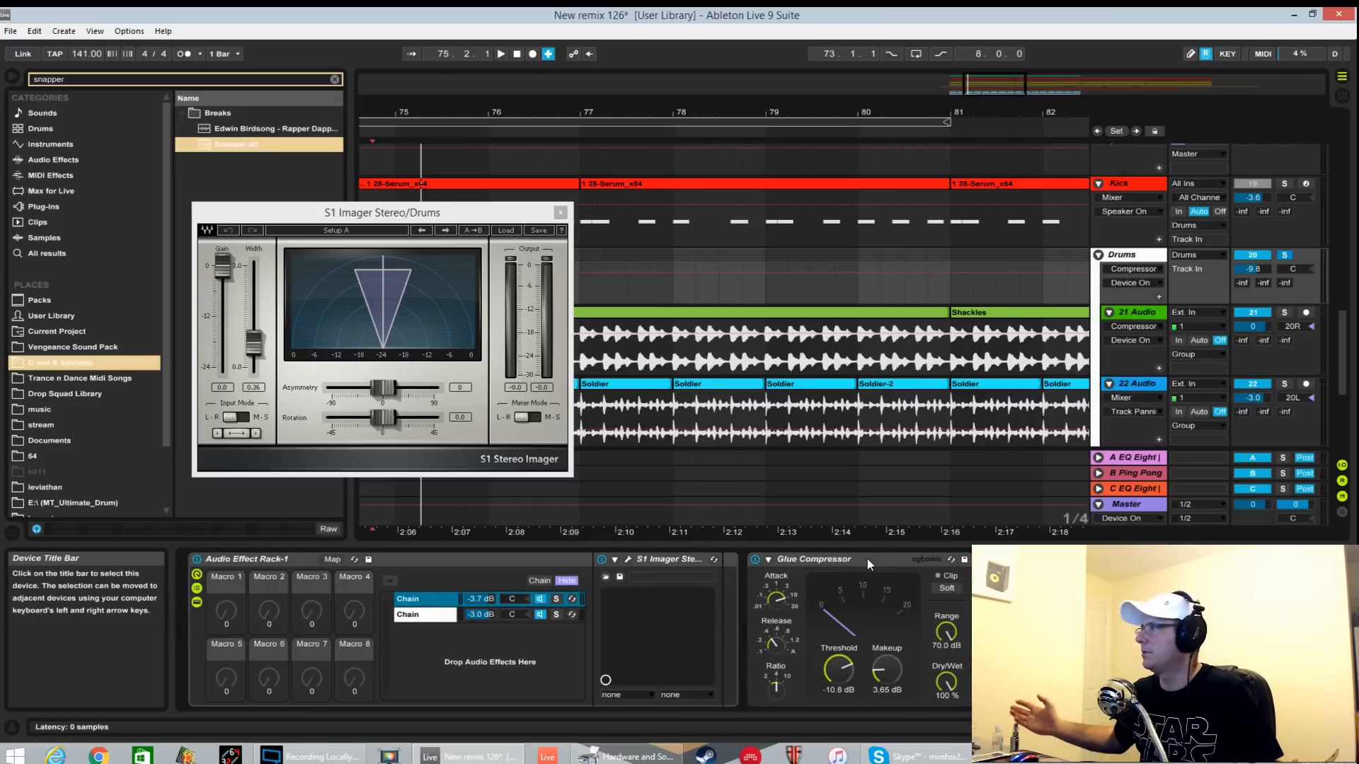
{"action": "key", "text": "space"}
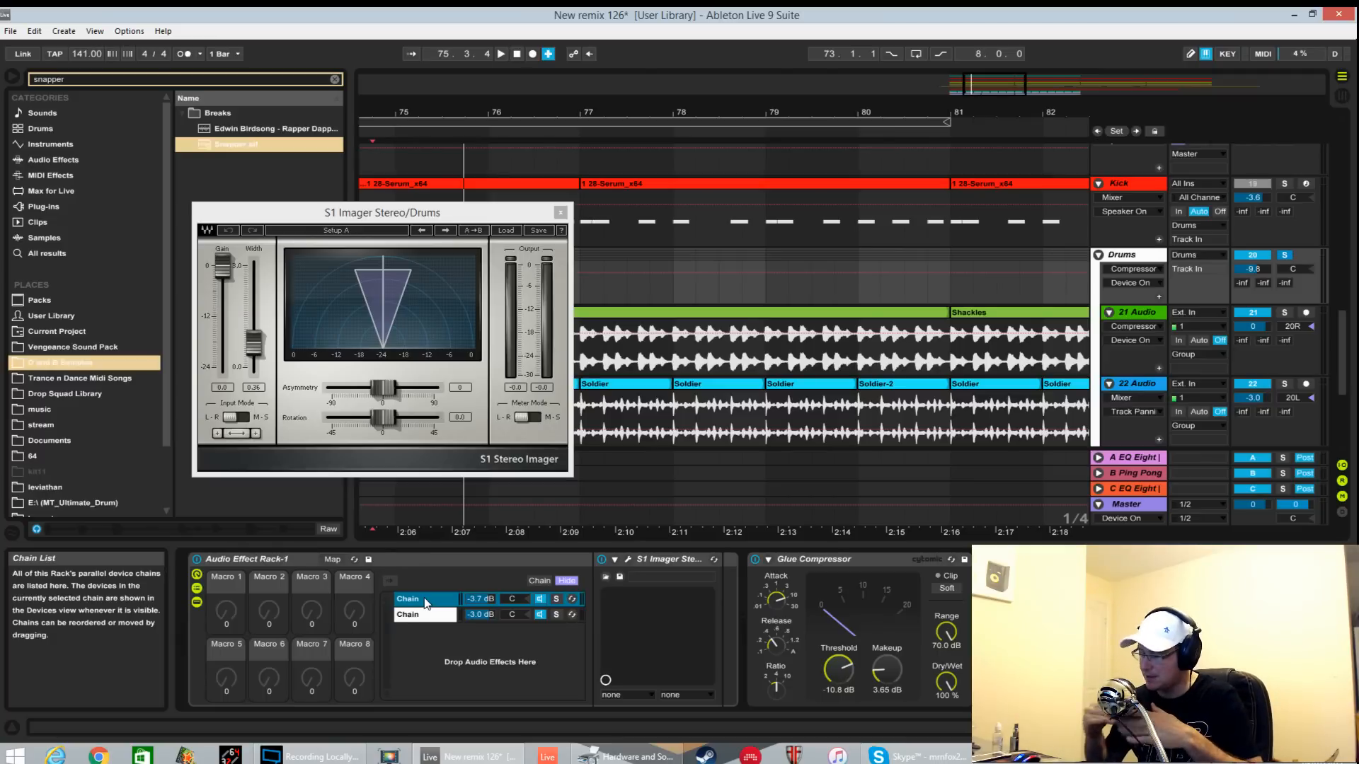
Unsolo the Drums group and look over the mixer settings of its tracks.
{"action": "left_click", "coordinate": [1284, 254]}
{"action": "scroll", "coordinate": [1252, 329], "scroll_direction": "down", "scroll_amount": 4}
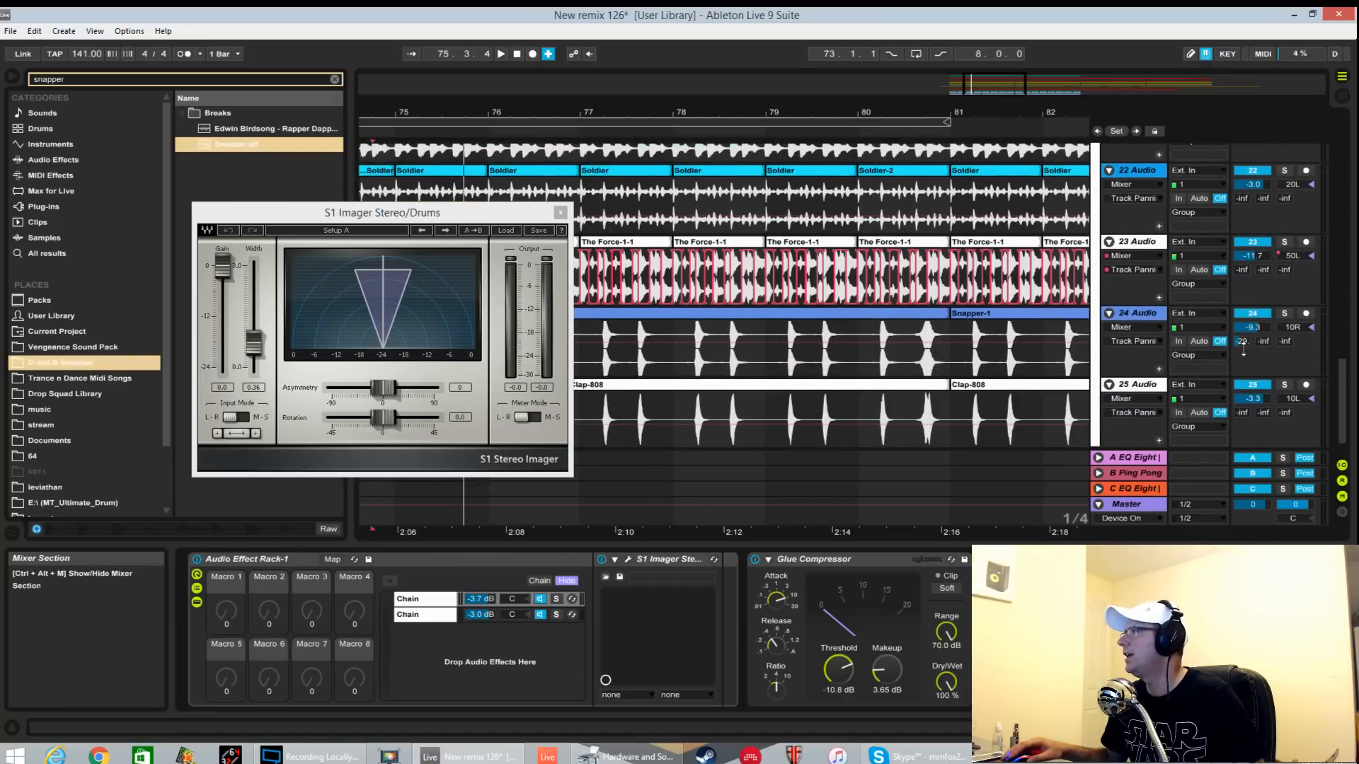
{"action": "scroll", "coordinate": [1249, 333], "scroll_direction": "up", "scroll_amount": 4}
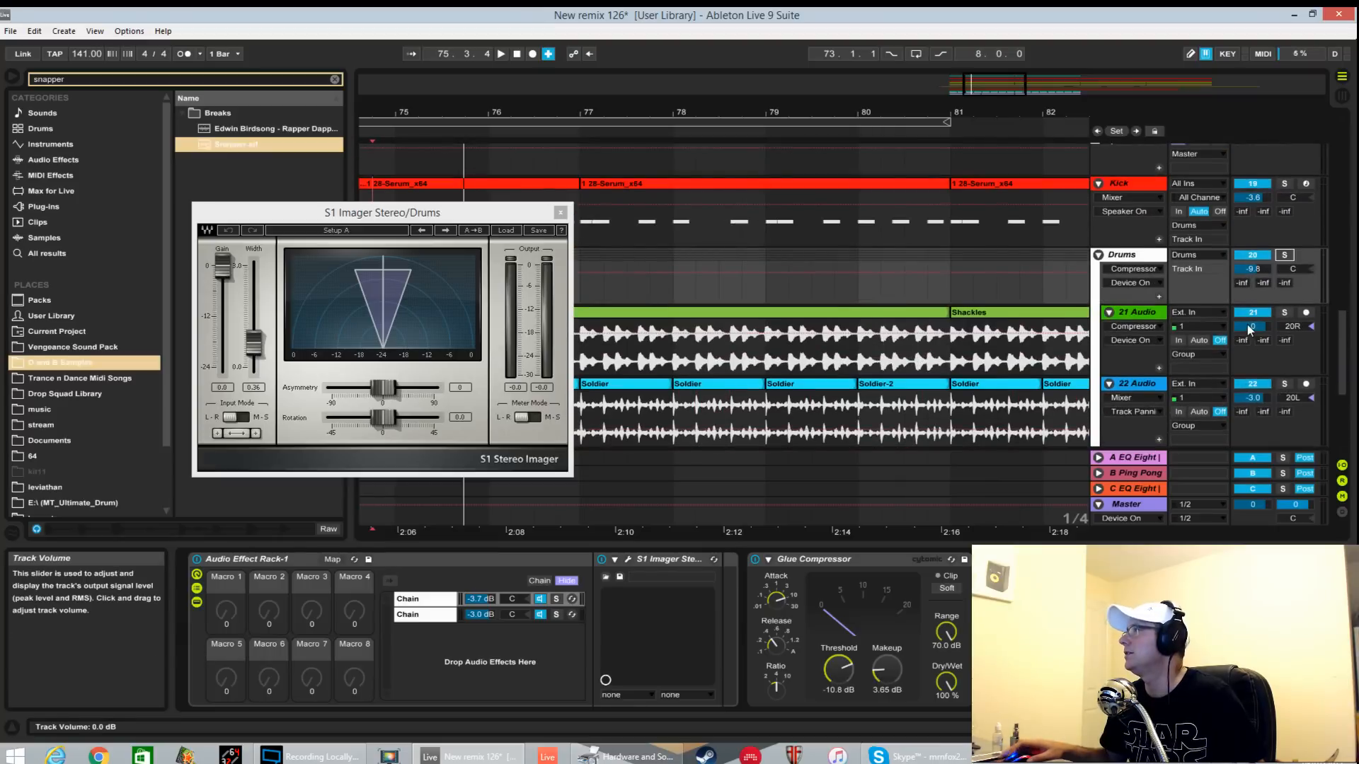
Show return track C's devices, open its RC 48 reverb window, and place it over the arrangement.
{"action": "left_click", "coordinate": [1148, 489]}
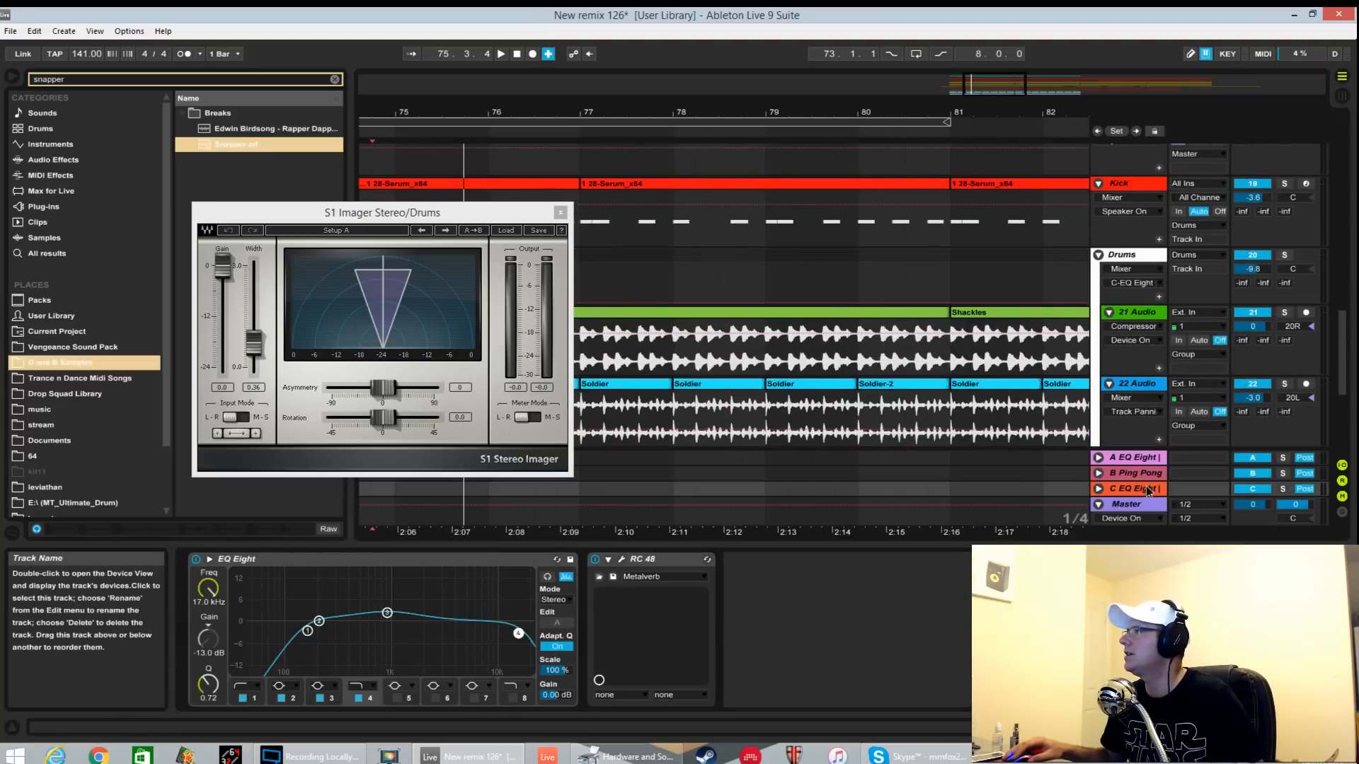
{"action": "left_click", "coordinate": [620, 561]}
{"action": "left_click_drag", "start_coordinate": [349, 222], "coordinate": [136, 260]}
{"action": "left_click", "coordinate": [349, 252]}
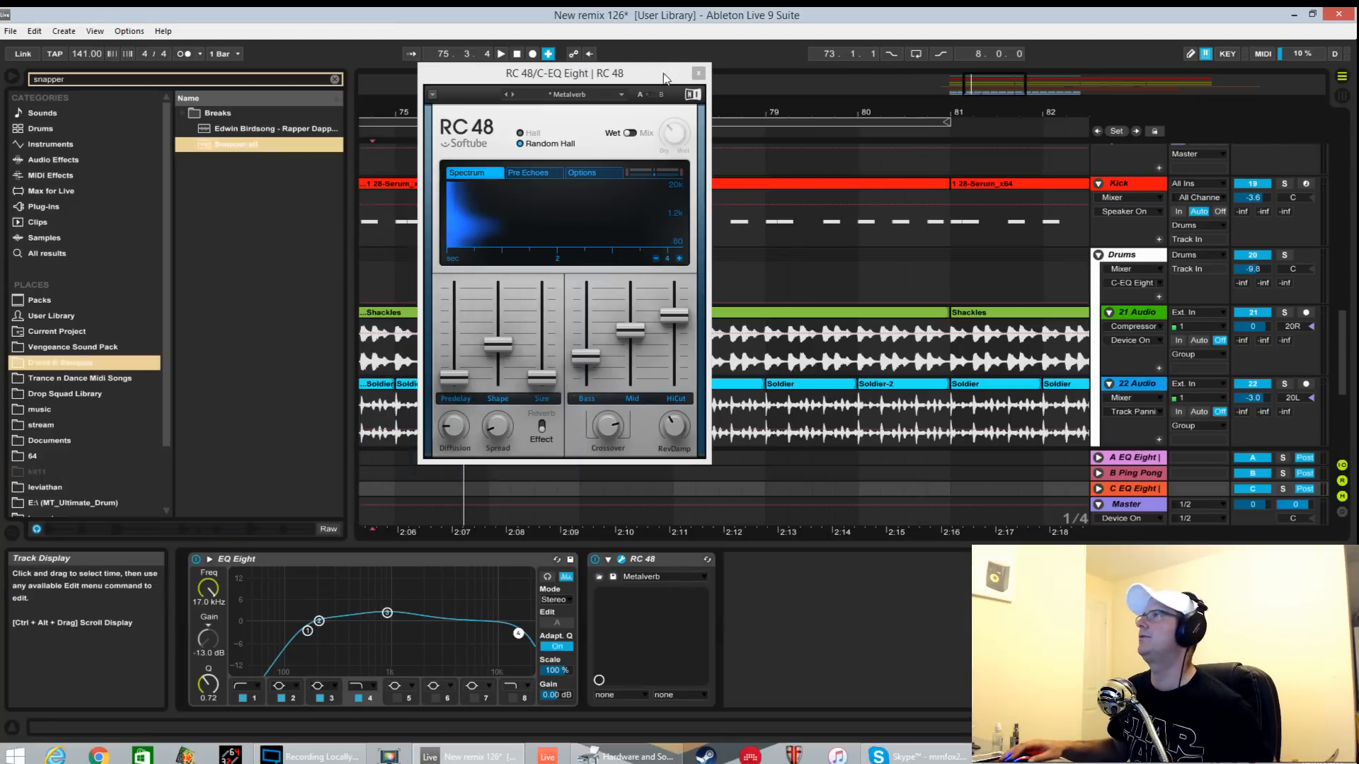
{"action": "left_click_drag", "start_coordinate": [607, 78], "coordinate": [636, 79]}
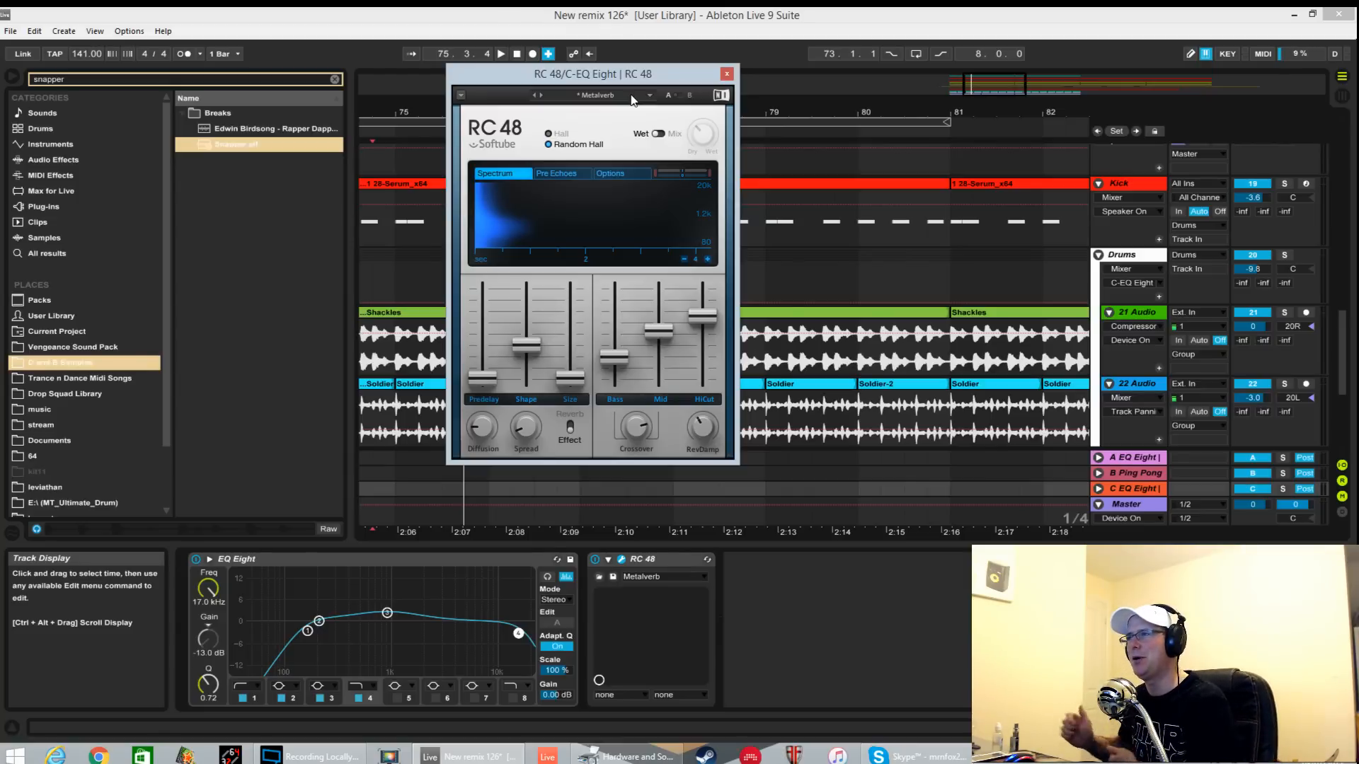
List all audio effects in the browser with the search cleared, and move the RC 48 window clear of the clips.
{"action": "left_click", "coordinate": [42, 161]}
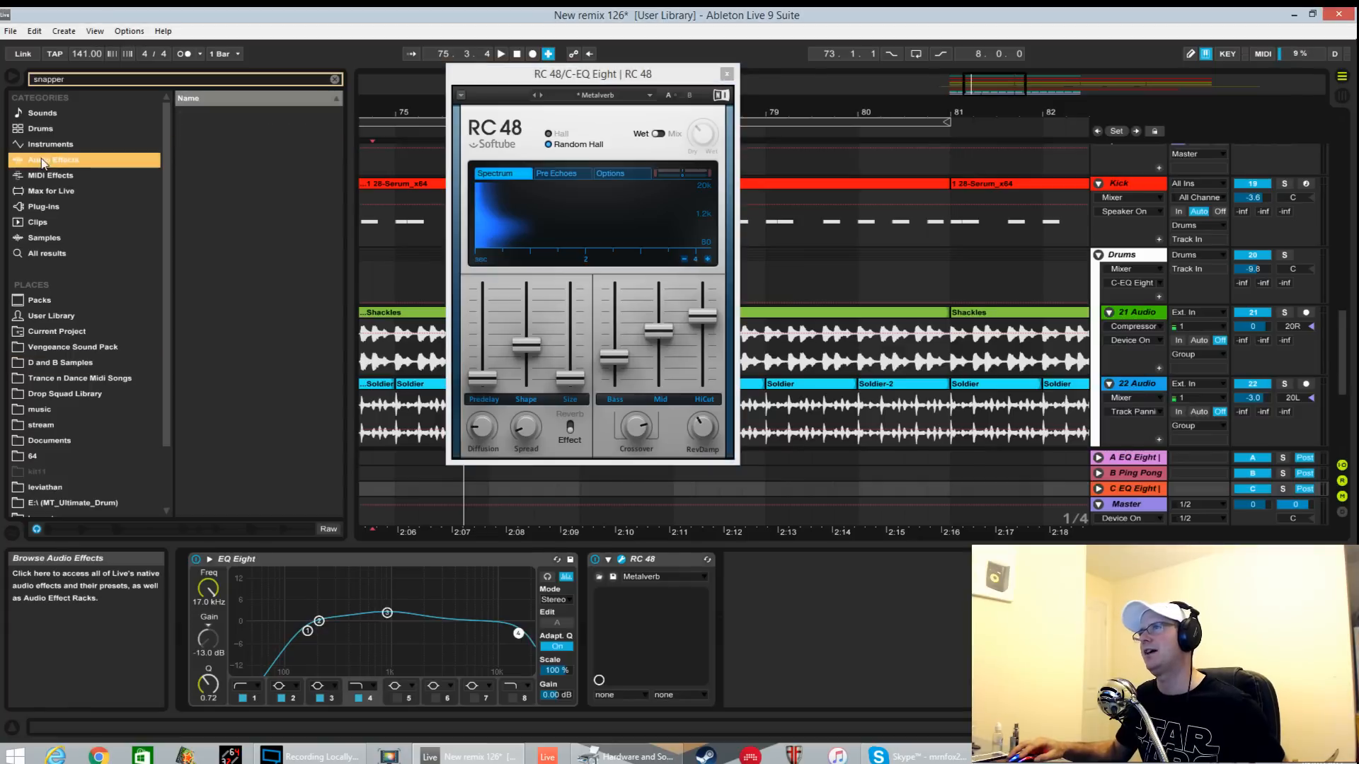
{"action": "left_click", "coordinate": [334, 80]}
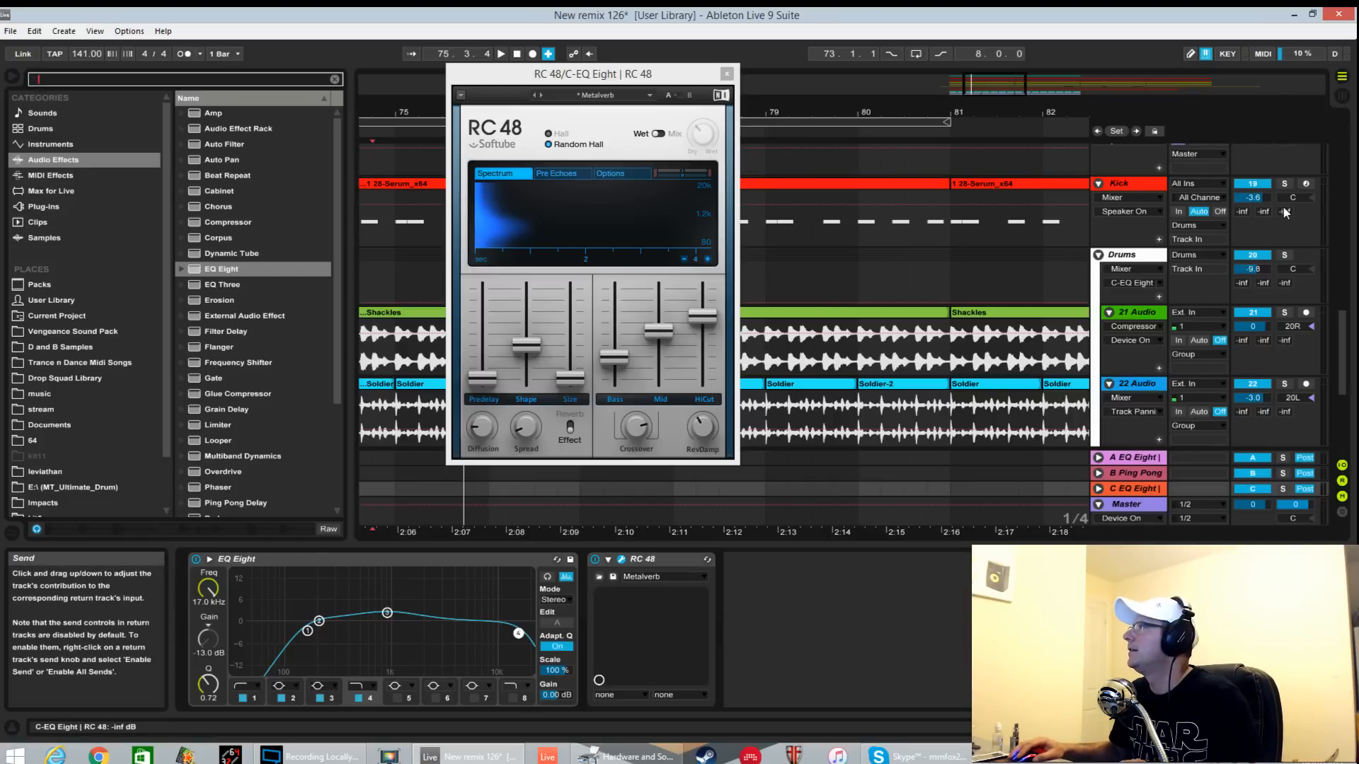
{"action": "left_click_drag", "start_coordinate": [662, 83], "coordinate": [672, 319]}
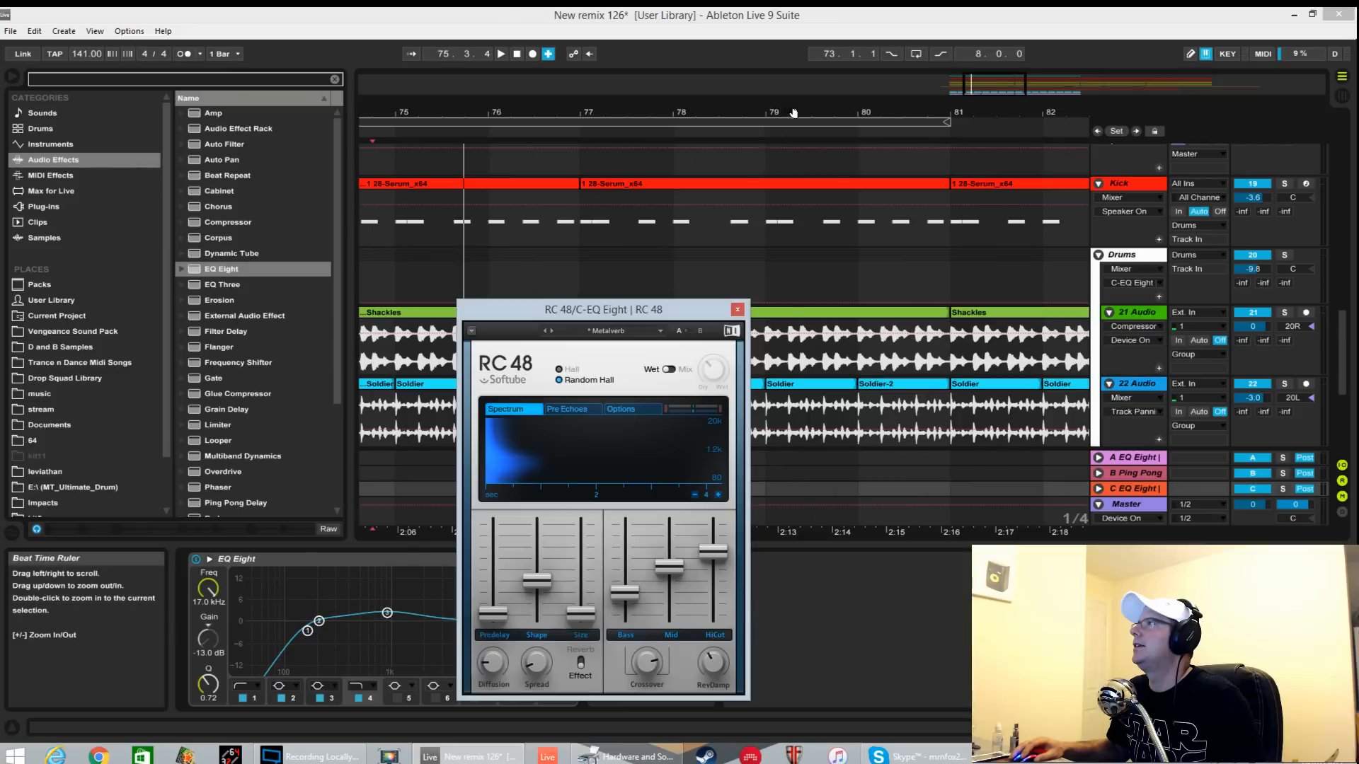
{"action": "left_click_drag", "start_coordinate": [792, 114], "coordinate": [787, 49]}
{"action": "left_click_drag", "start_coordinate": [593, 307], "coordinate": [256, 289]}
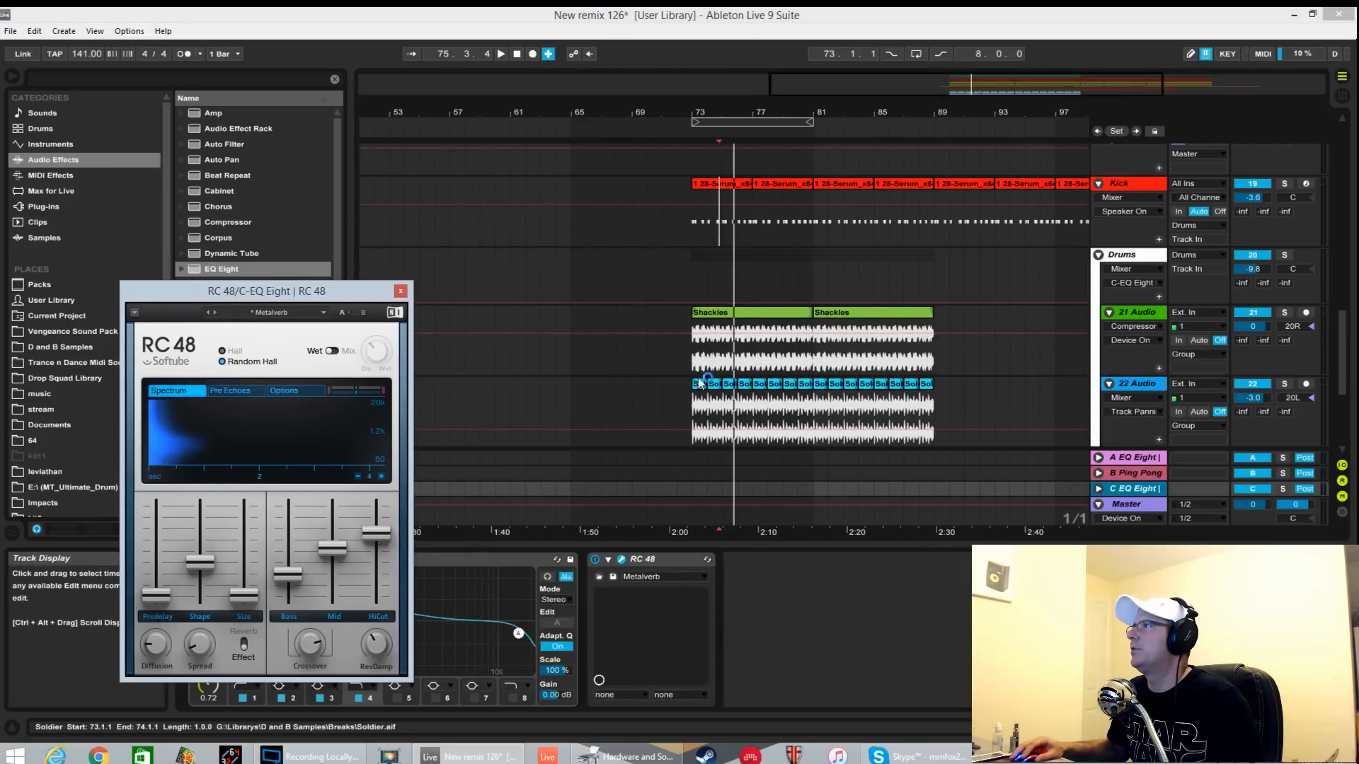
Solo the Drums group, play from bar 73, and raise the group's send to return C to -0.3 dB.
{"action": "left_click", "coordinate": [695, 355]}
{"action": "key", "text": "space"}
{"action": "left_click", "coordinate": [1285, 256]}
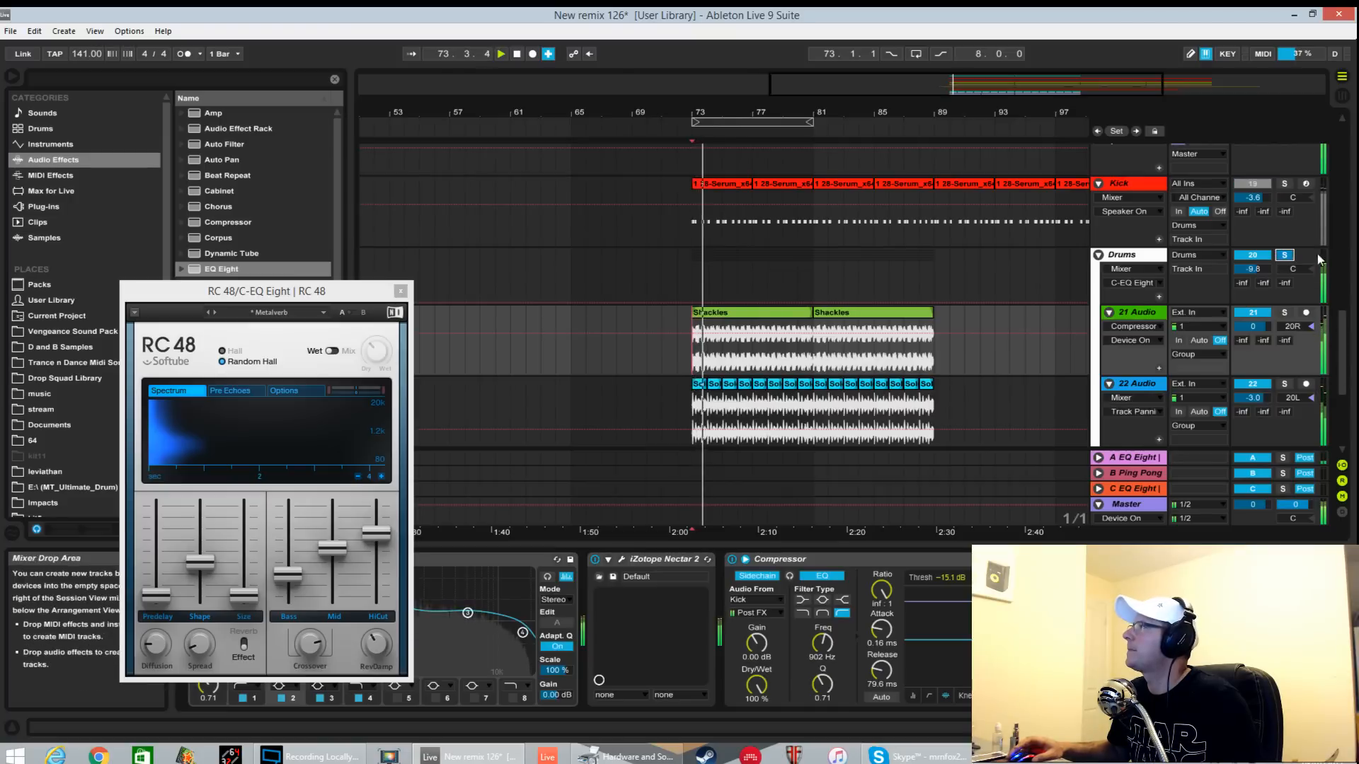
{"action": "left_click_drag", "start_coordinate": [1285, 283], "coordinate": [1285, 249]}
{"action": "key", "text": "space"}
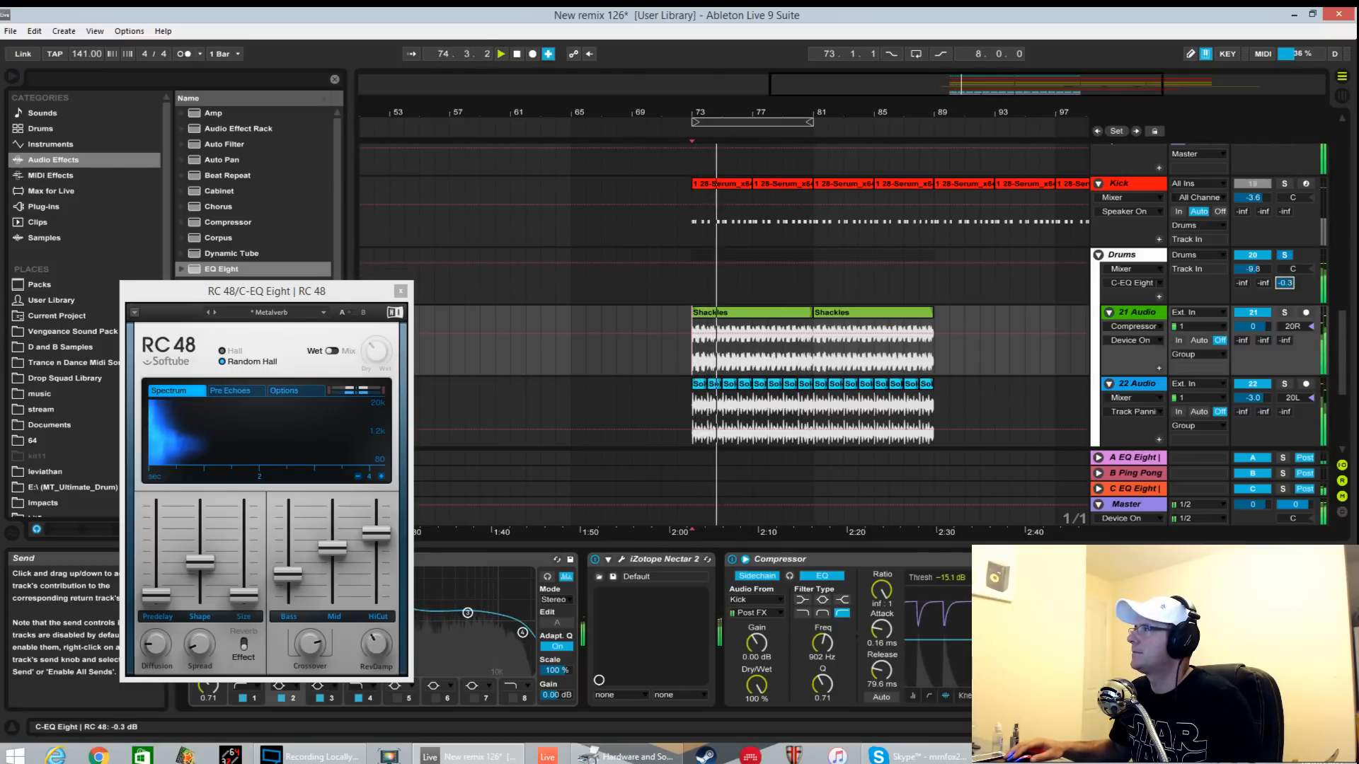
{"action": "key", "text": "space"}
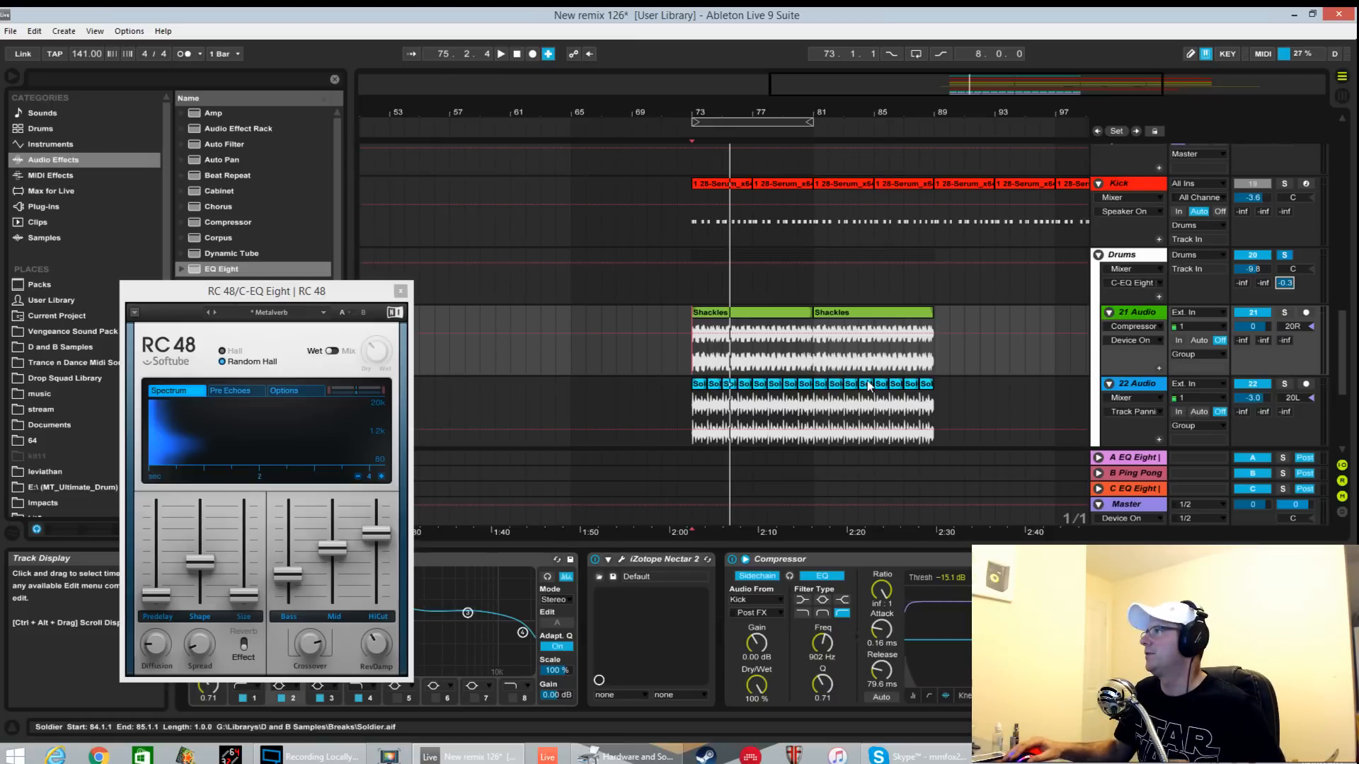
Lower the Drums group's send to return C to about -12 dB and audition the drums with less reverb.
{"action": "left_click_drag", "start_coordinate": [1285, 282], "coordinate": [1285, 304]}
{"action": "key", "text": "space"}
{"action": "key", "text": "space"}
Show the Drums group's devices, close the RC 48 window, and add an EQ Eight after the Limiter.
{"action": "double_click", "coordinate": [1150, 260]}
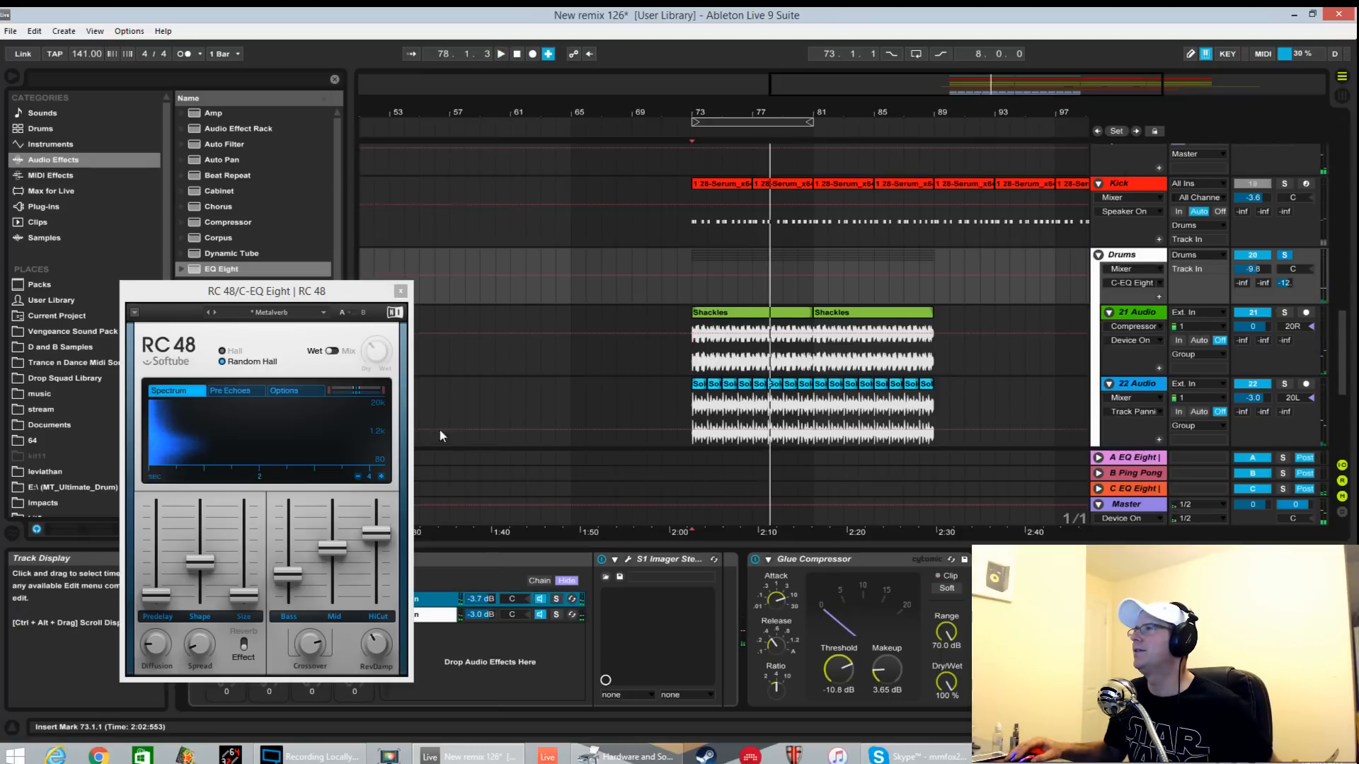
{"action": "left_click", "coordinate": [405, 289]}
{"action": "left_click_drag", "start_coordinate": [244, 270], "coordinate": [1119, 626]}
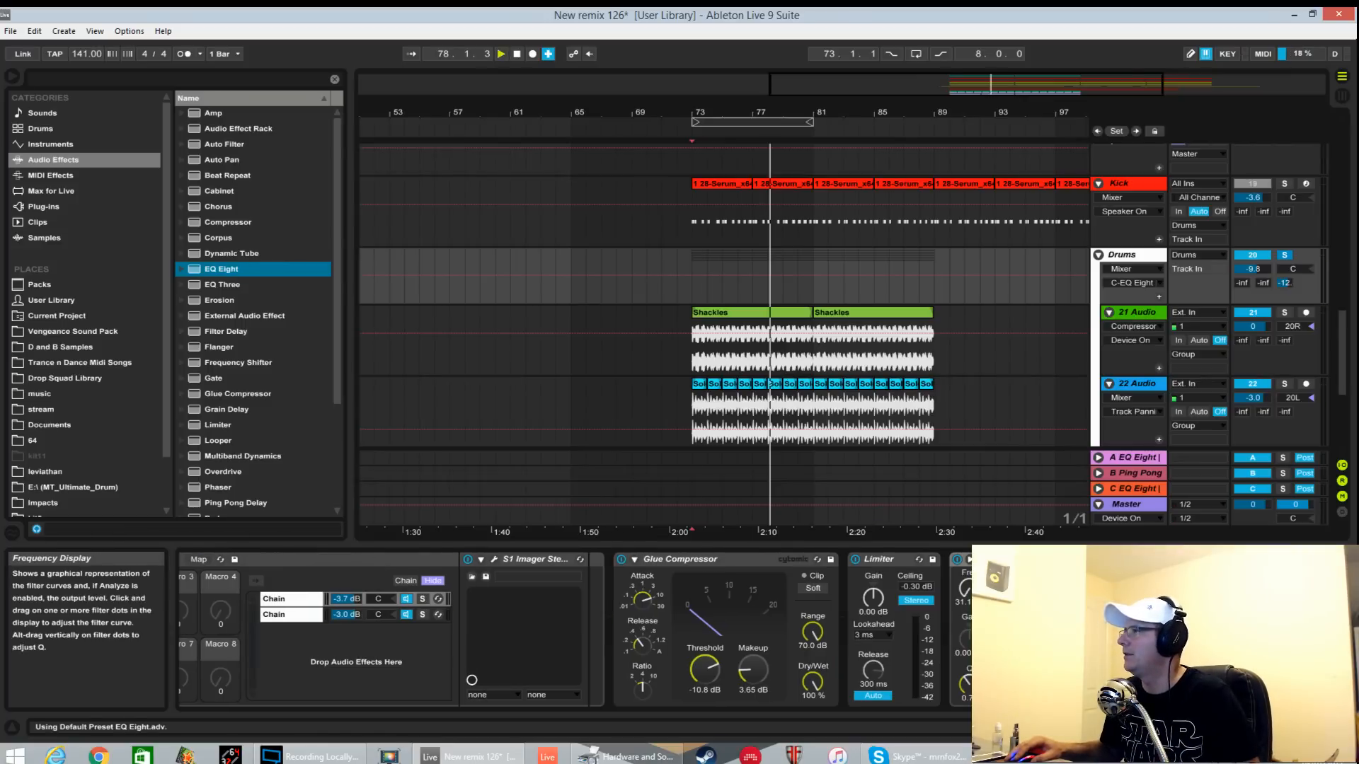
Sweep a narrow cut with filter 3 of the Drums group's EQ Eight during playback and ease it to about -6.9 dB.
{"action": "key", "text": "space"}
{"action": "left_click_drag", "start_coordinate": [1125, 626], "coordinate": [1108, 683]}
{"action": "left_click_drag", "start_coordinate": [966, 683], "coordinate": [967, 651]}
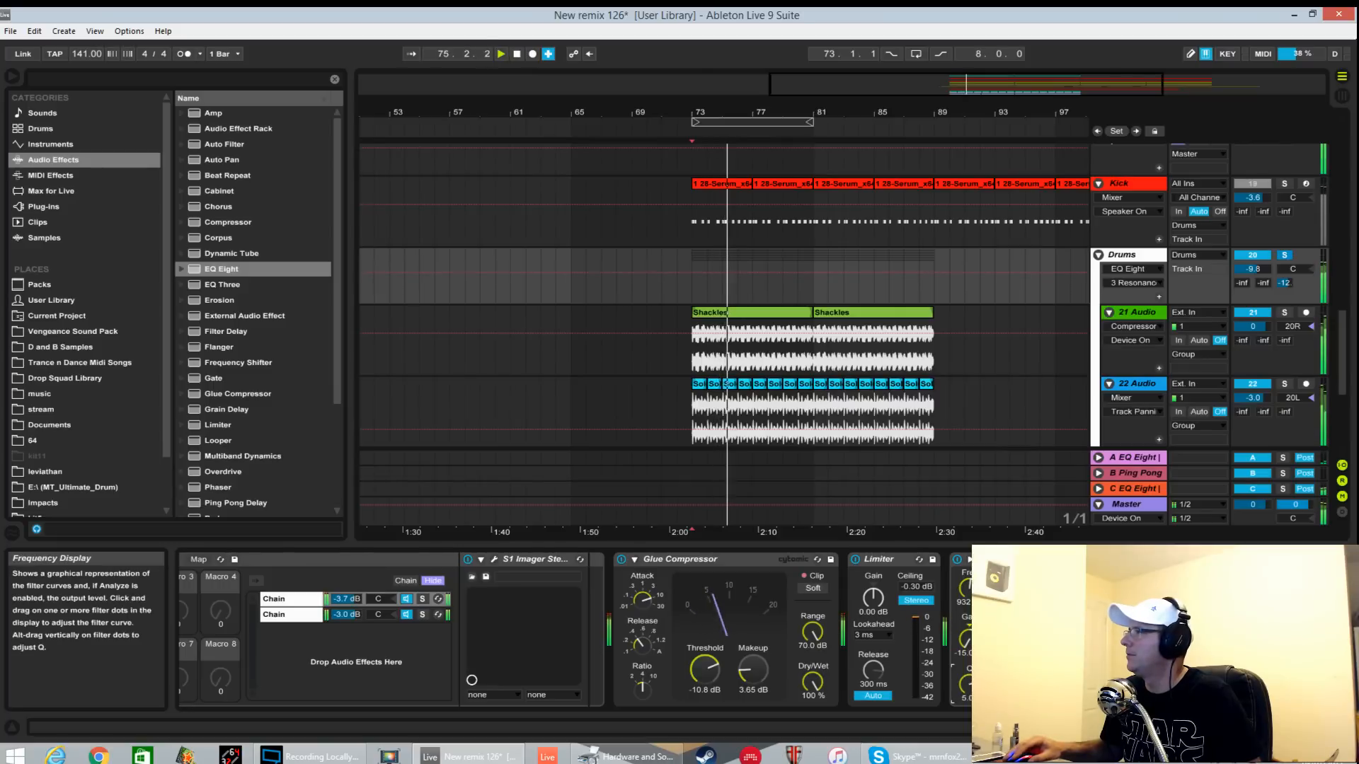
{"action": "mouse_move", "coordinate": [1110, 685]}
{"action": "left_mouse_down"}
{"action": "mouse_move", "coordinate": [1083, 685]}
{"action": "mouse_move", "coordinate": [1116, 685]}
{"action": "mouse_move", "coordinate": [1108, 659]}
{"action": "mouse_move", "coordinate": [1104, 681]}
{"action": "left_mouse_up"}
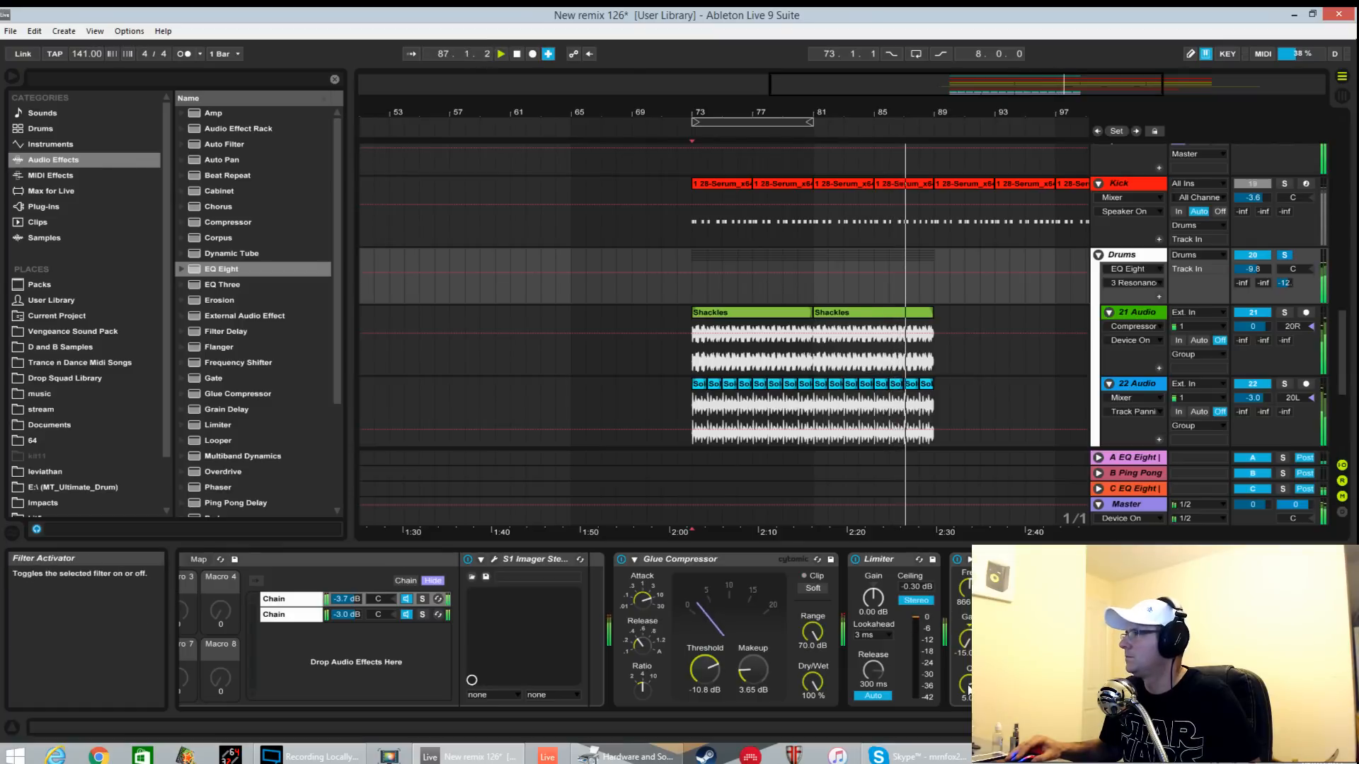
{"action": "mouse_move", "coordinate": [970, 684]}
{"action": "left_mouse_down"}
{"action": "mouse_move", "coordinate": [970, 609]}
{"action": "mouse_move", "coordinate": [968, 697]}
{"action": "left_mouse_up"}
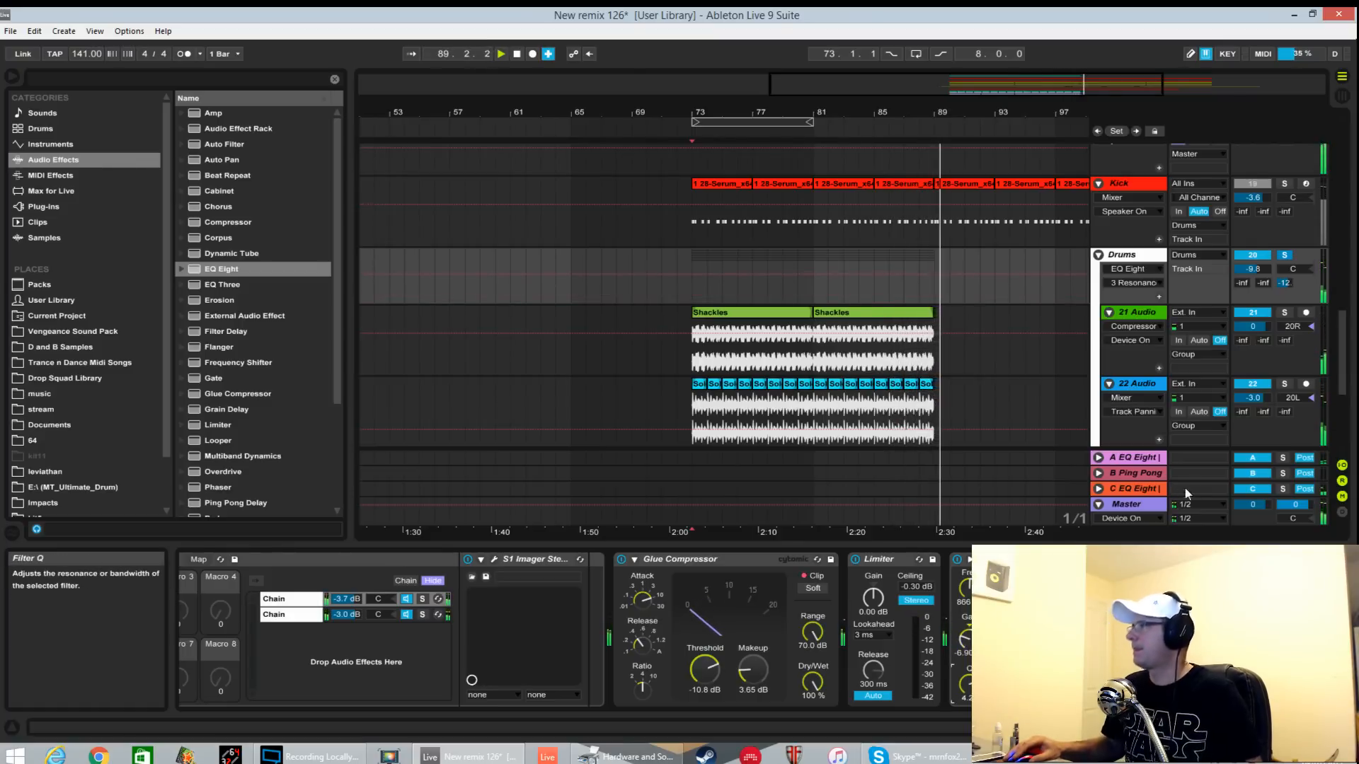
{"action": "key", "text": "space"}
{"action": "key", "text": "space"}
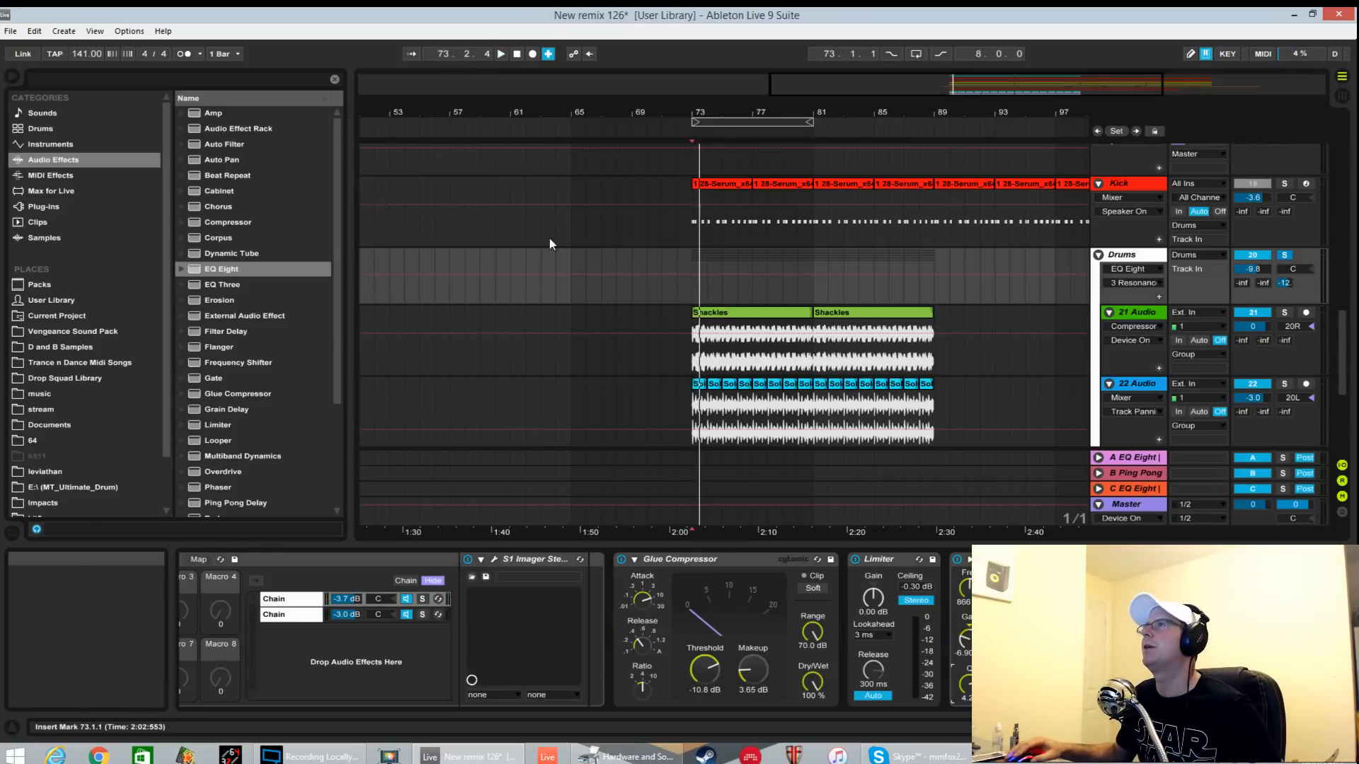
Browse the Special presets of the Reverb audio effect.
{"action": "left_click", "coordinate": [78, 162]}
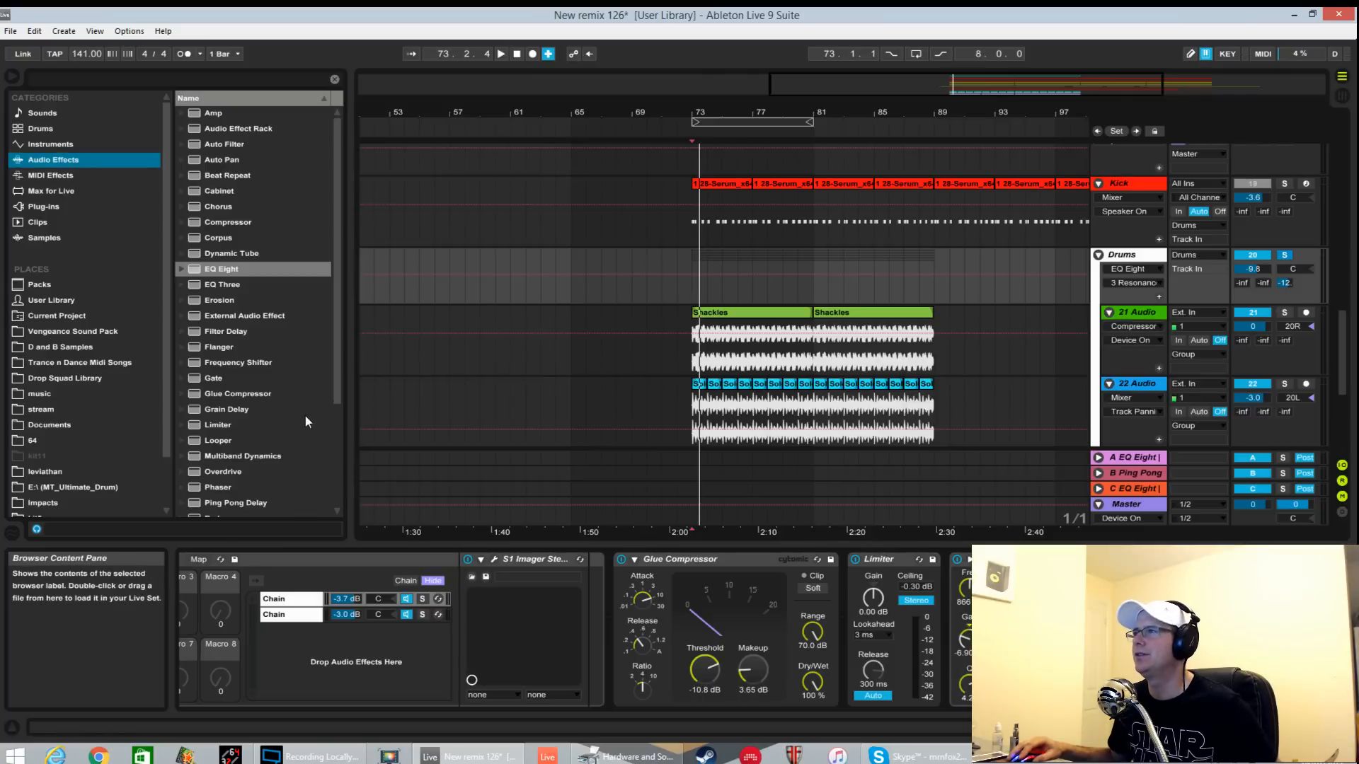
{"action": "left_click_drag", "start_coordinate": [343, 380], "coordinate": [341, 444]}
{"action": "left_click", "coordinate": [187, 444]}
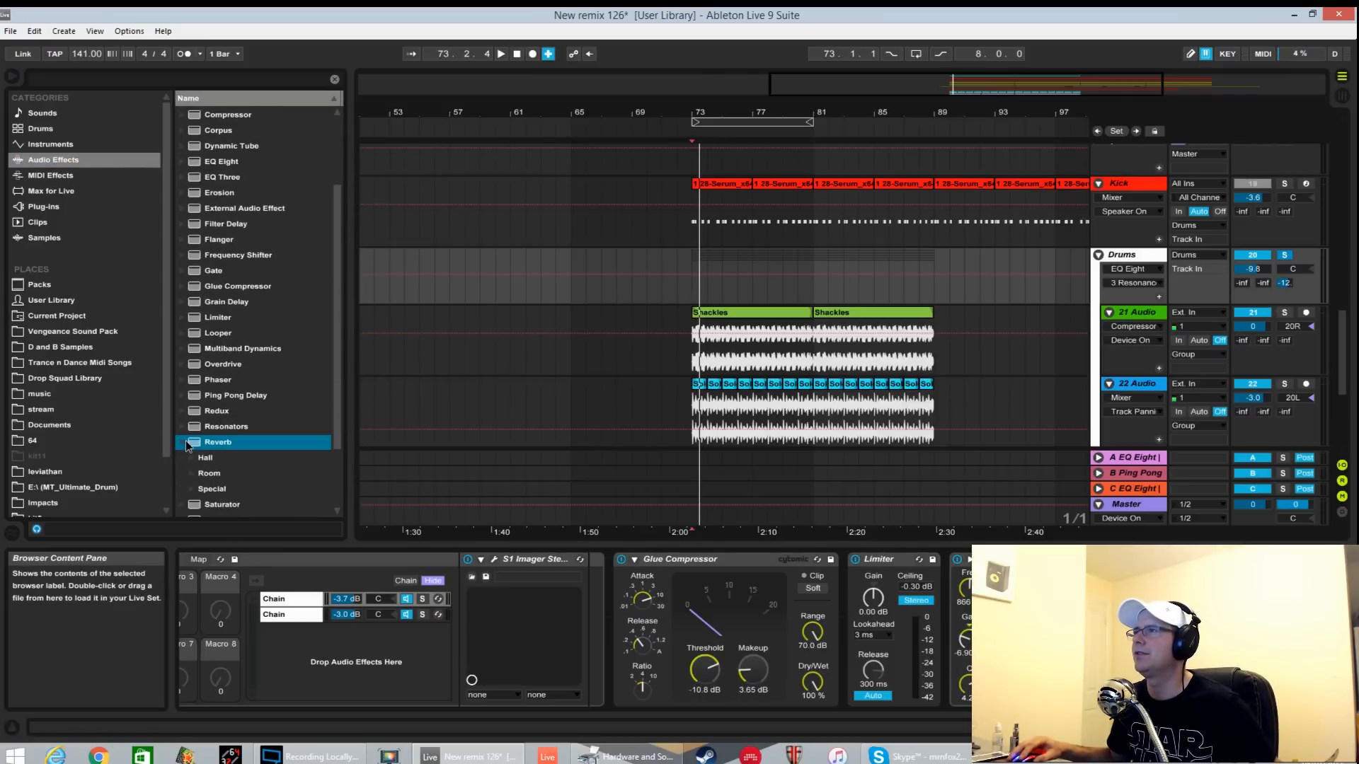
{"action": "left_click", "coordinate": [198, 489]}
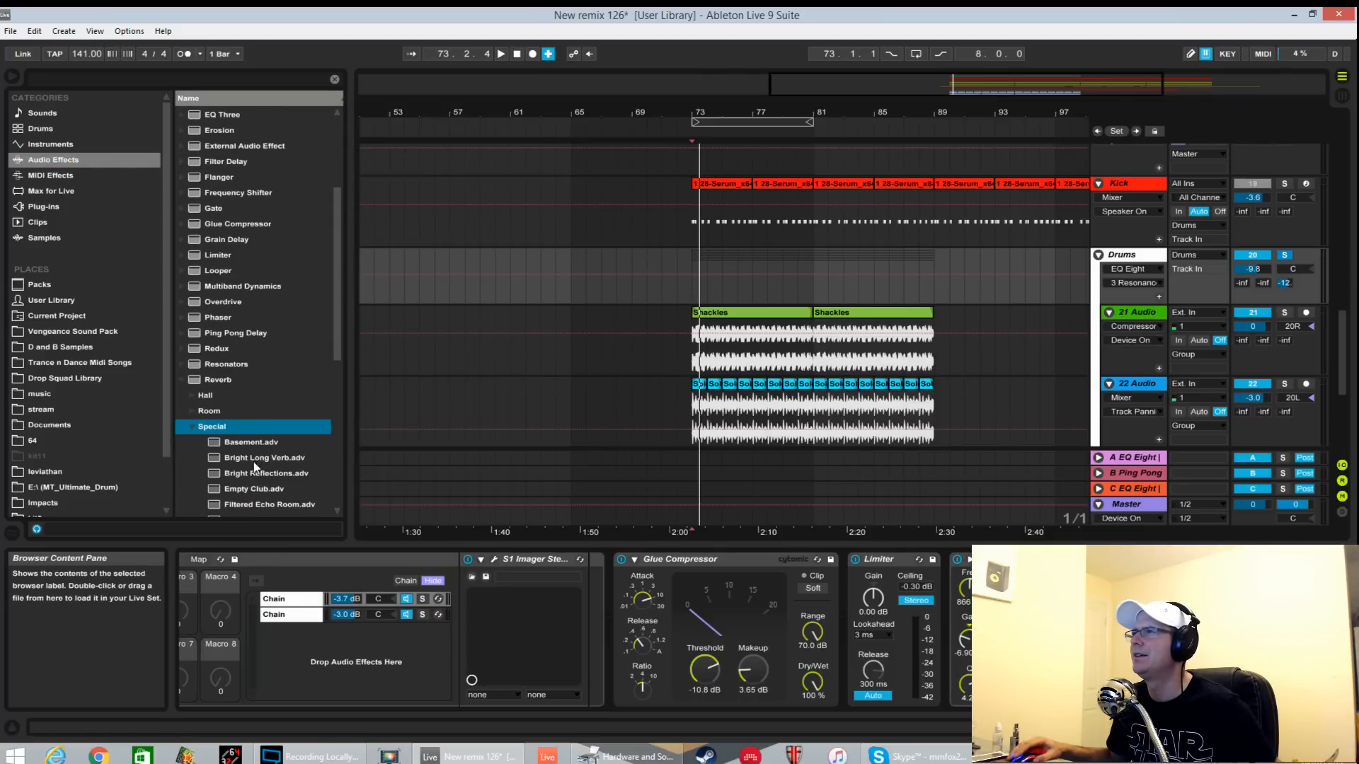
{"action": "scroll", "coordinate": [262, 438], "scroll_direction": "down", "scroll_amount": 3}
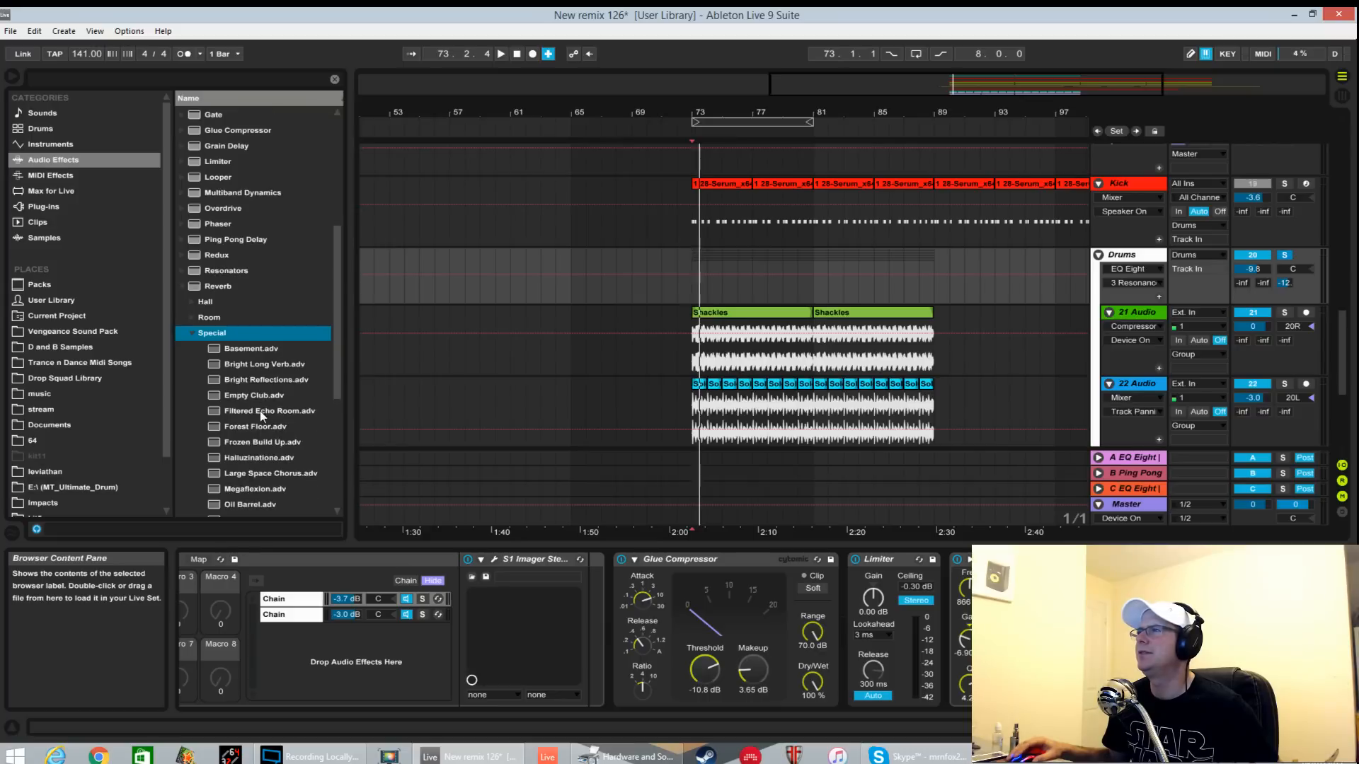
{"action": "scroll", "coordinate": [266, 425], "scroll_direction": "down", "scroll_amount": 2}
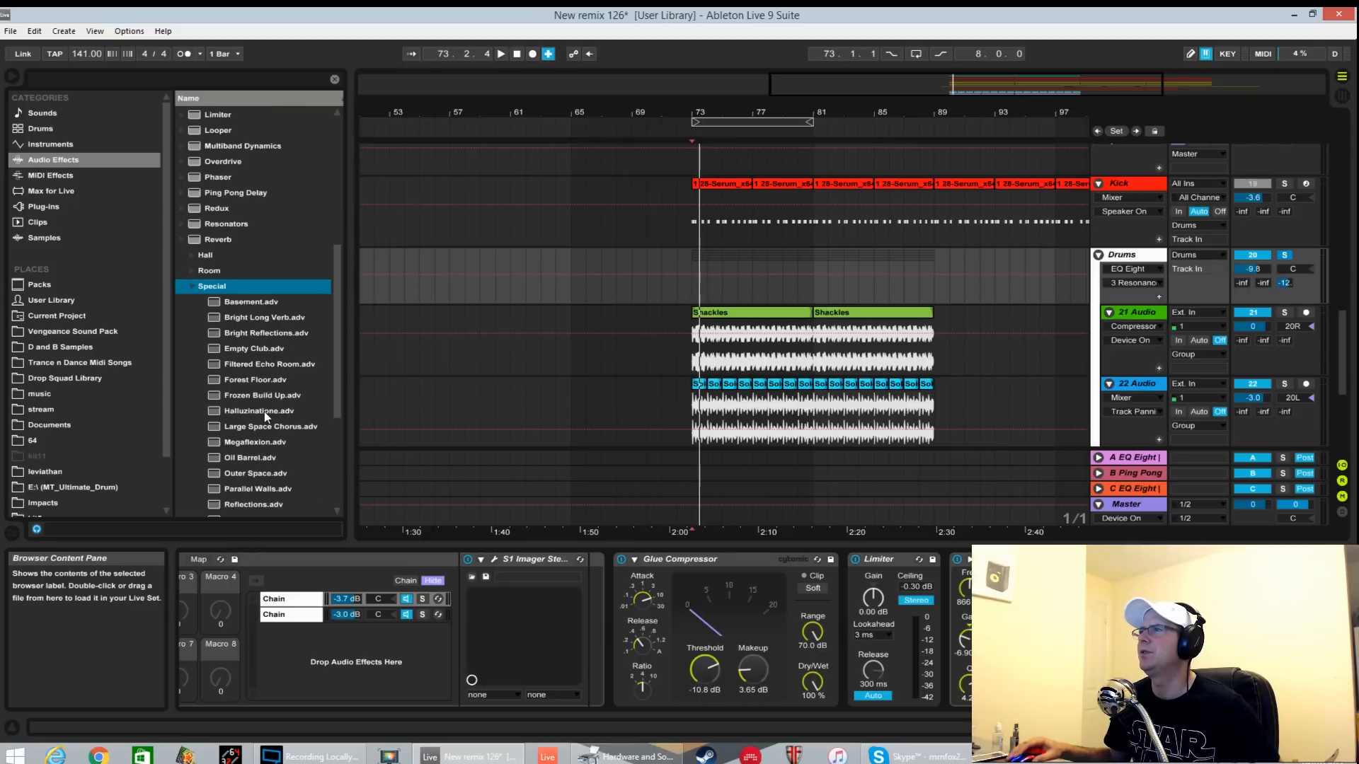
{"action": "scroll", "coordinate": [263, 439], "scroll_direction": "down", "scroll_amount": 1}
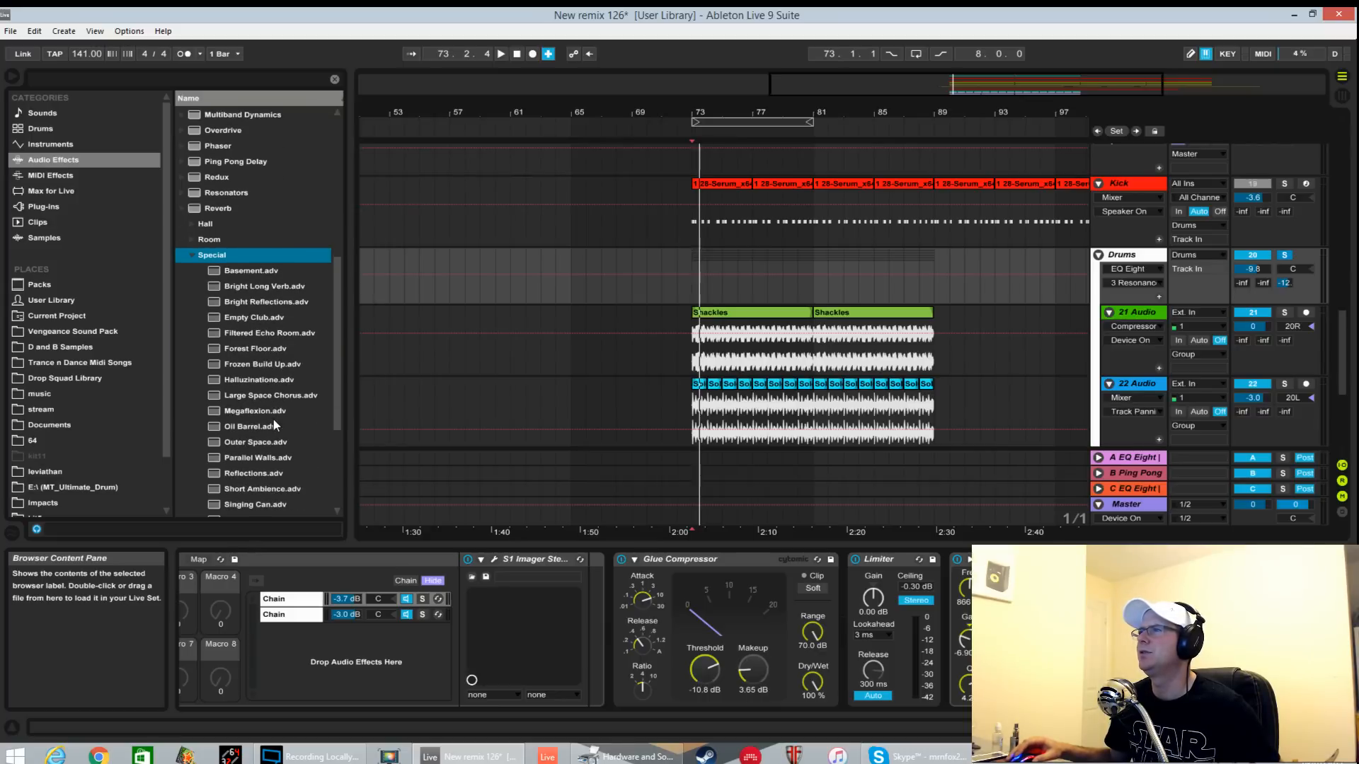
{"action": "scroll", "coordinate": [262, 416], "scroll_direction": "down", "scroll_amount": 2}
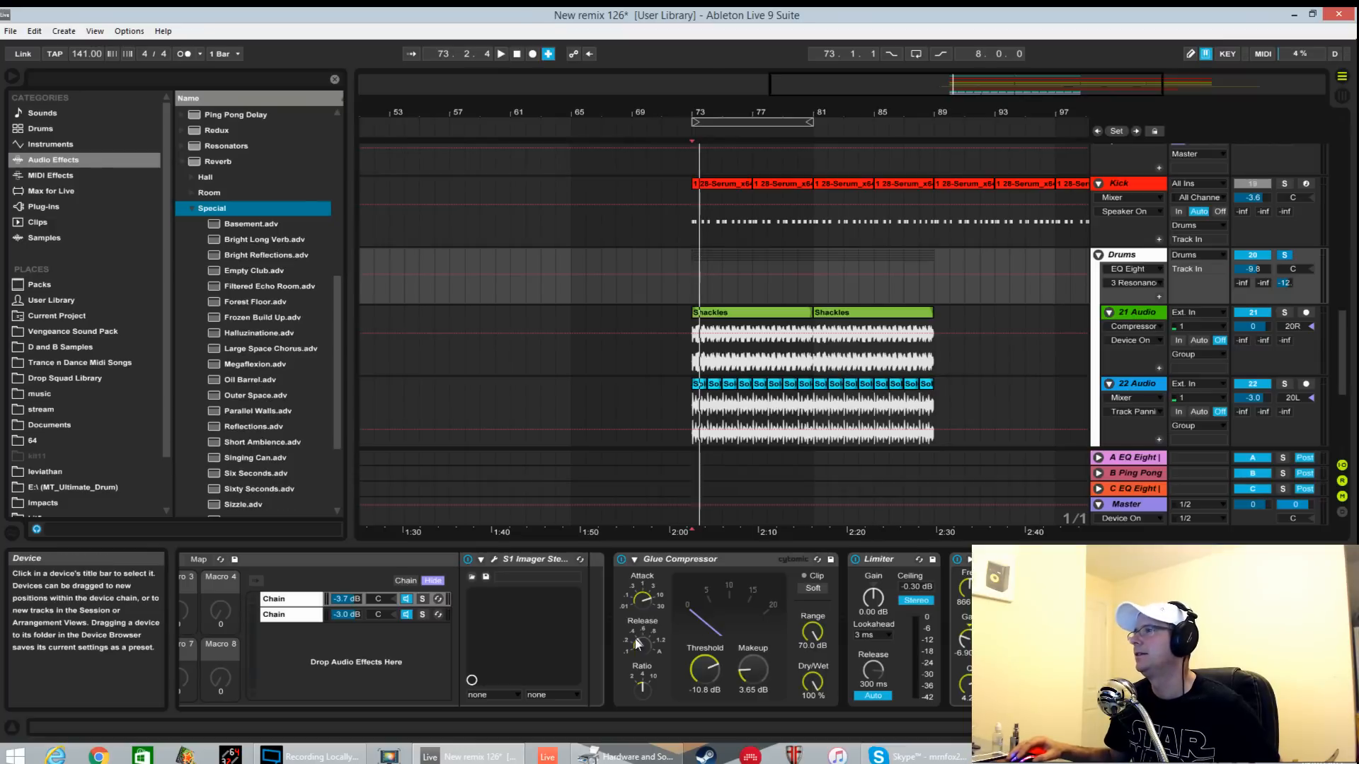
Try the Oil Barrel reverb preset on return C with the Drums group's send at about -17 dB, and undo both changes.
{"action": "left_click", "coordinate": [1139, 488]}
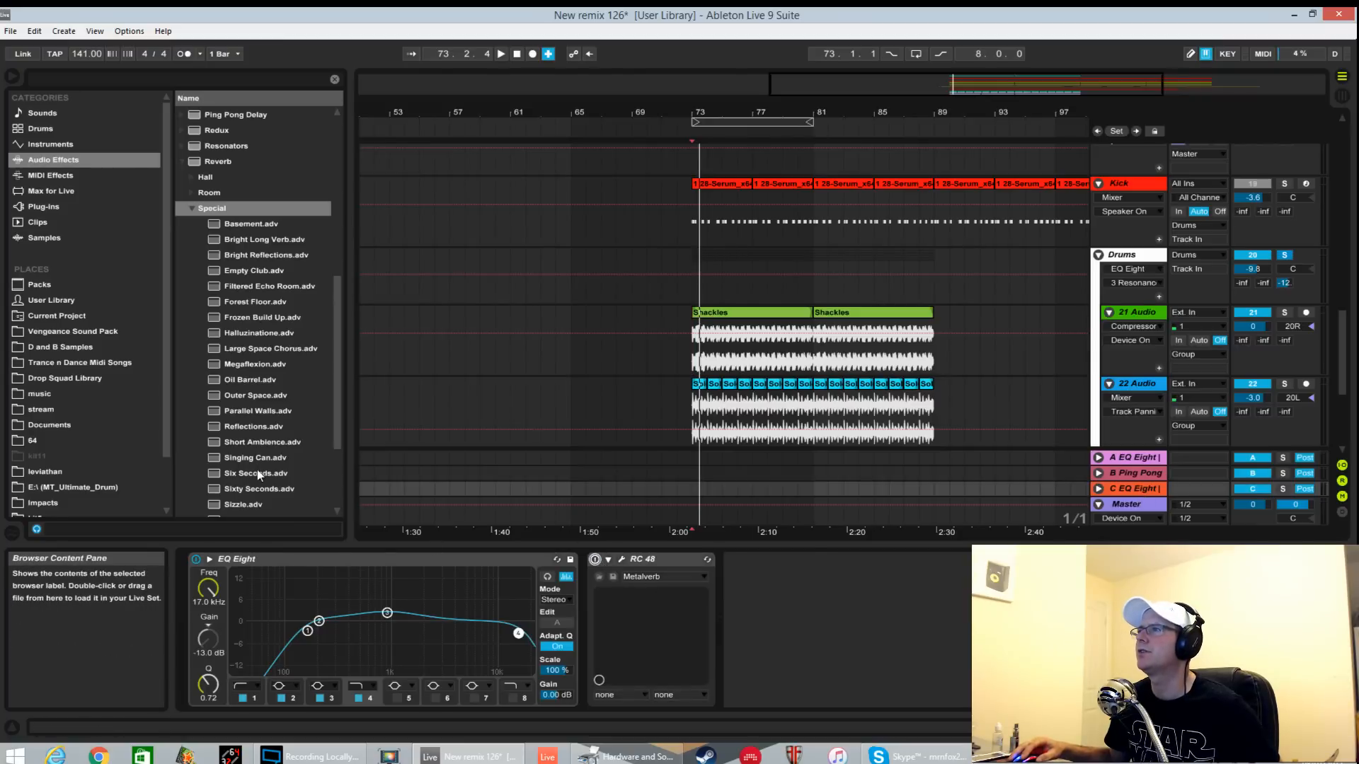
{"action": "left_click", "coordinate": [251, 382]}
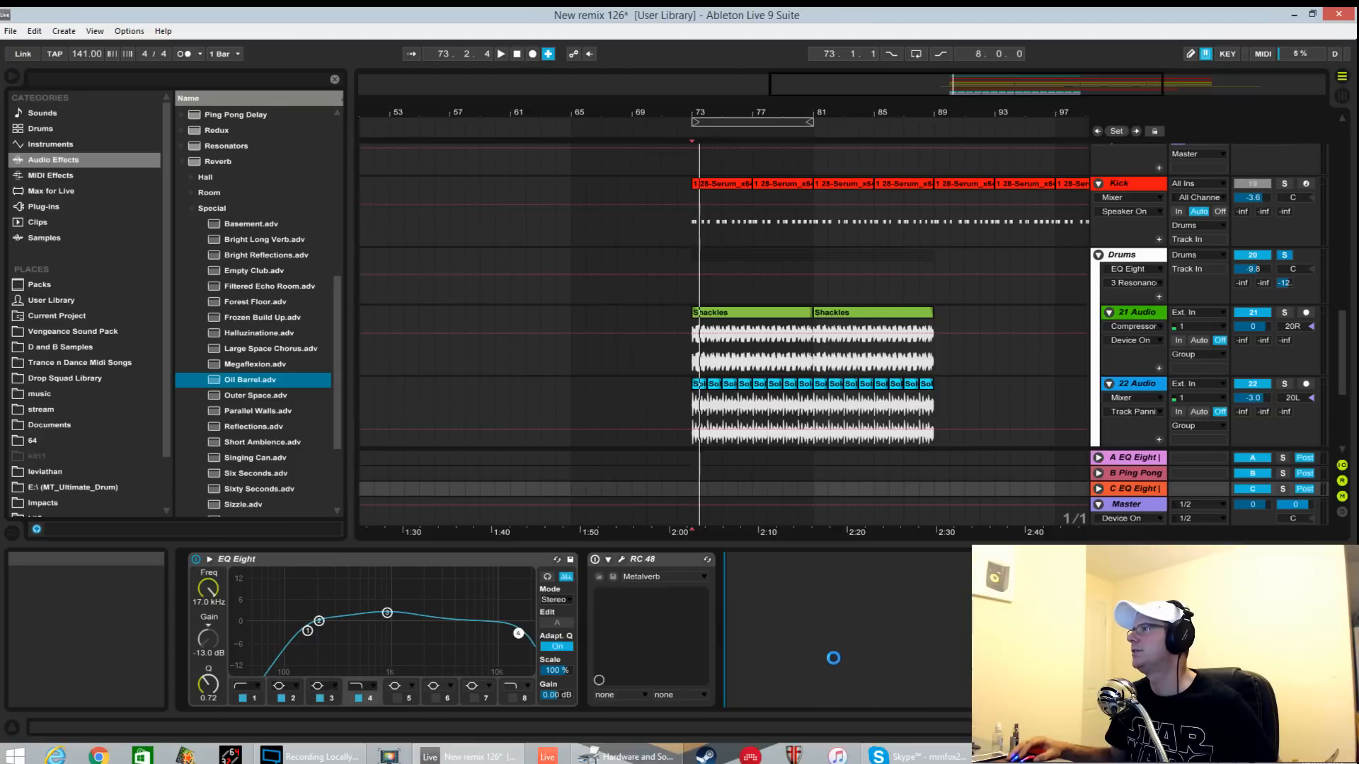
{"action": "key", "text": "space"}
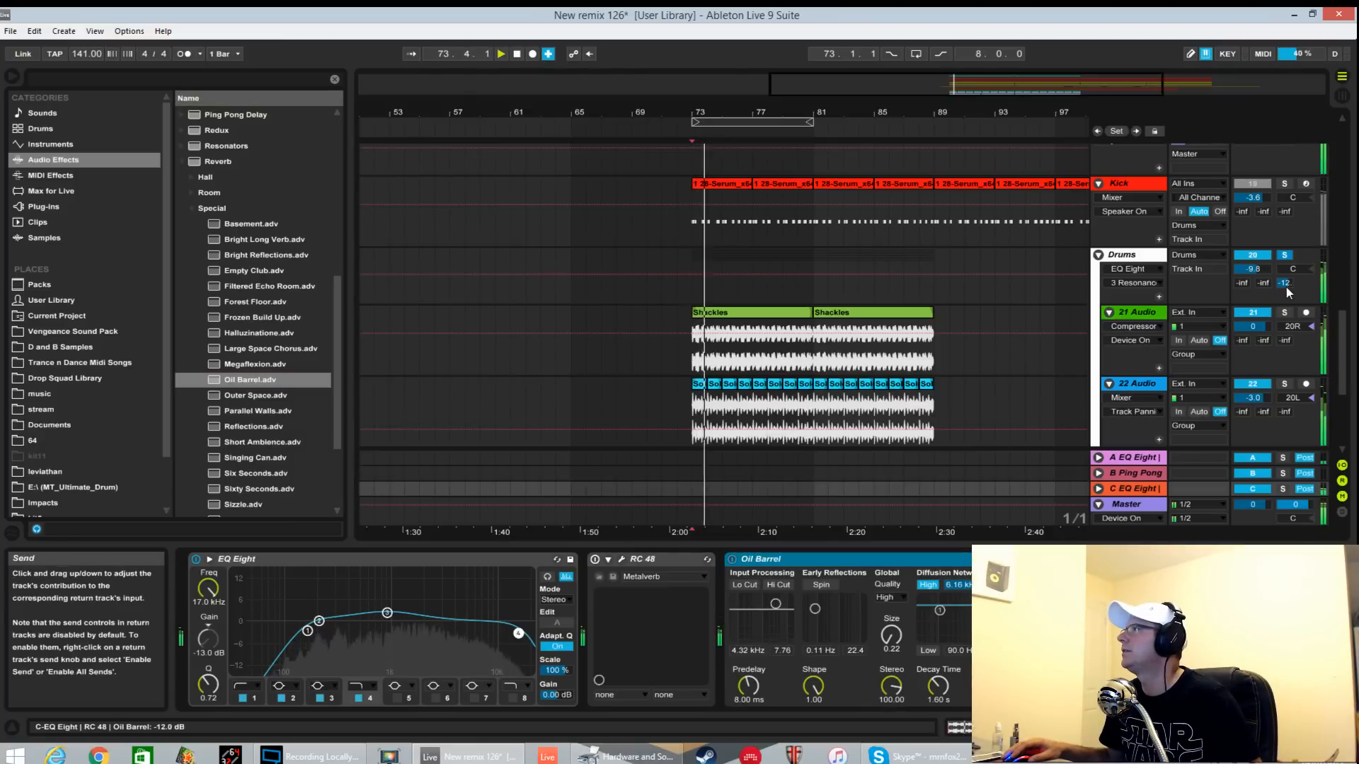
{"action": "left_click_drag", "start_coordinate": [1286, 288], "coordinate": [1286, 311]}
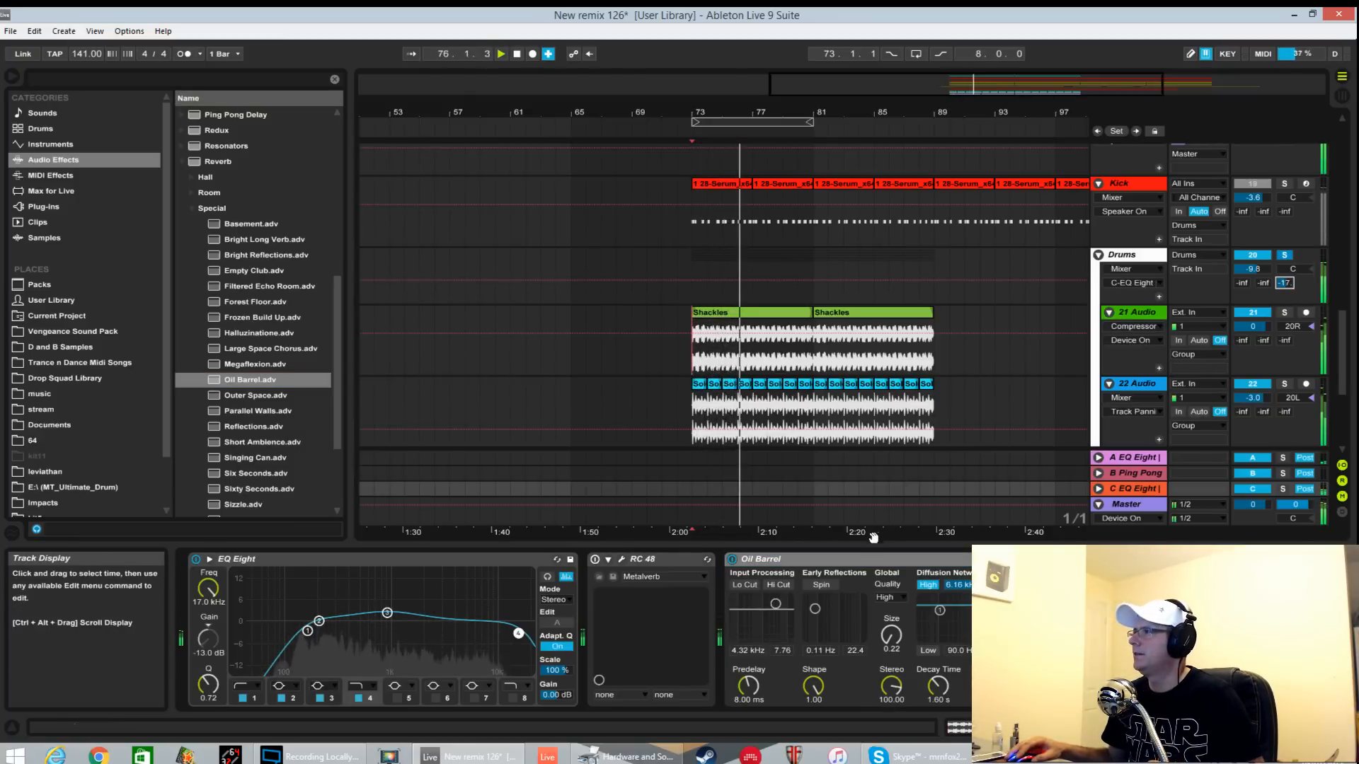
{"action": "left_click", "coordinate": [784, 561]}
{"action": "key", "text": "ctrl+z"}
{"action": "key", "text": "ctrl+z"}
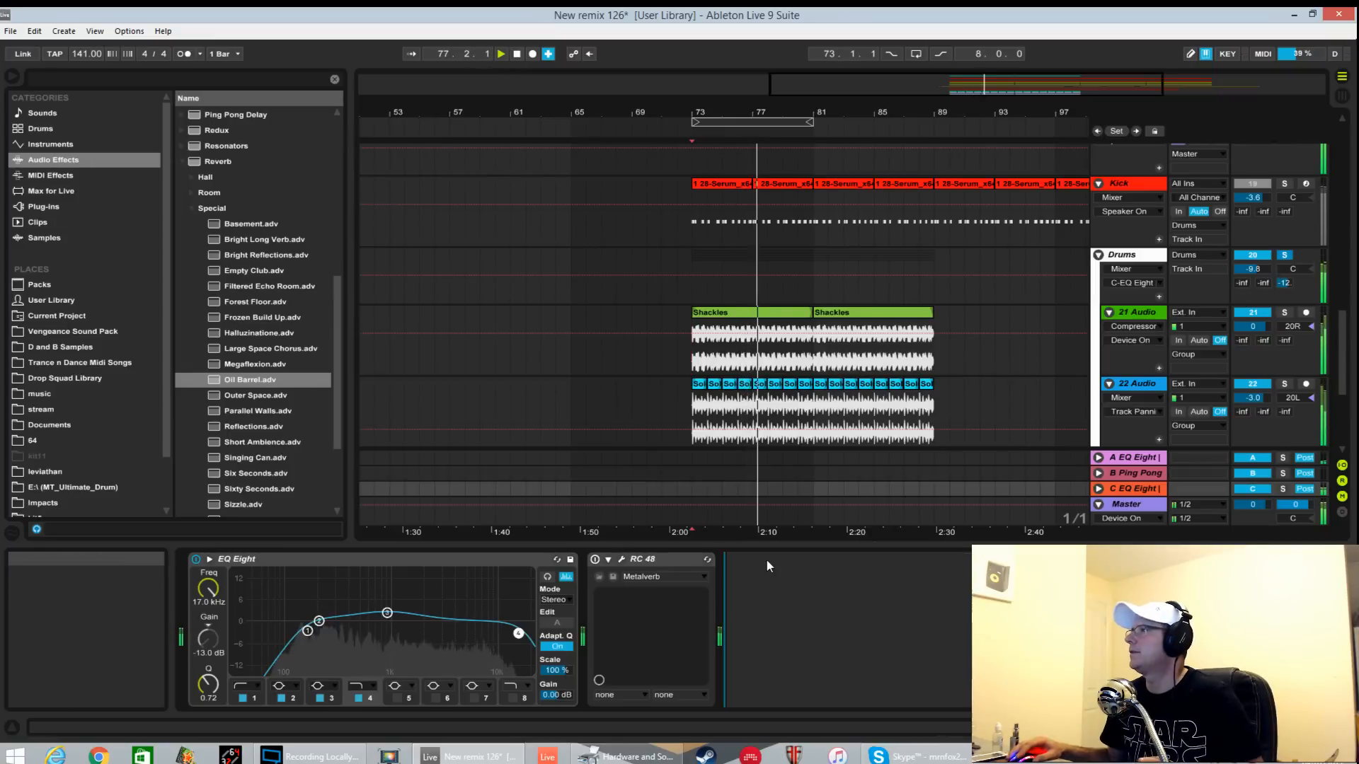
Reactivate RC 48 on return C and lower the soloed Drums group's send to it to about -14 dB.
{"action": "left_click", "coordinate": [596, 560]}
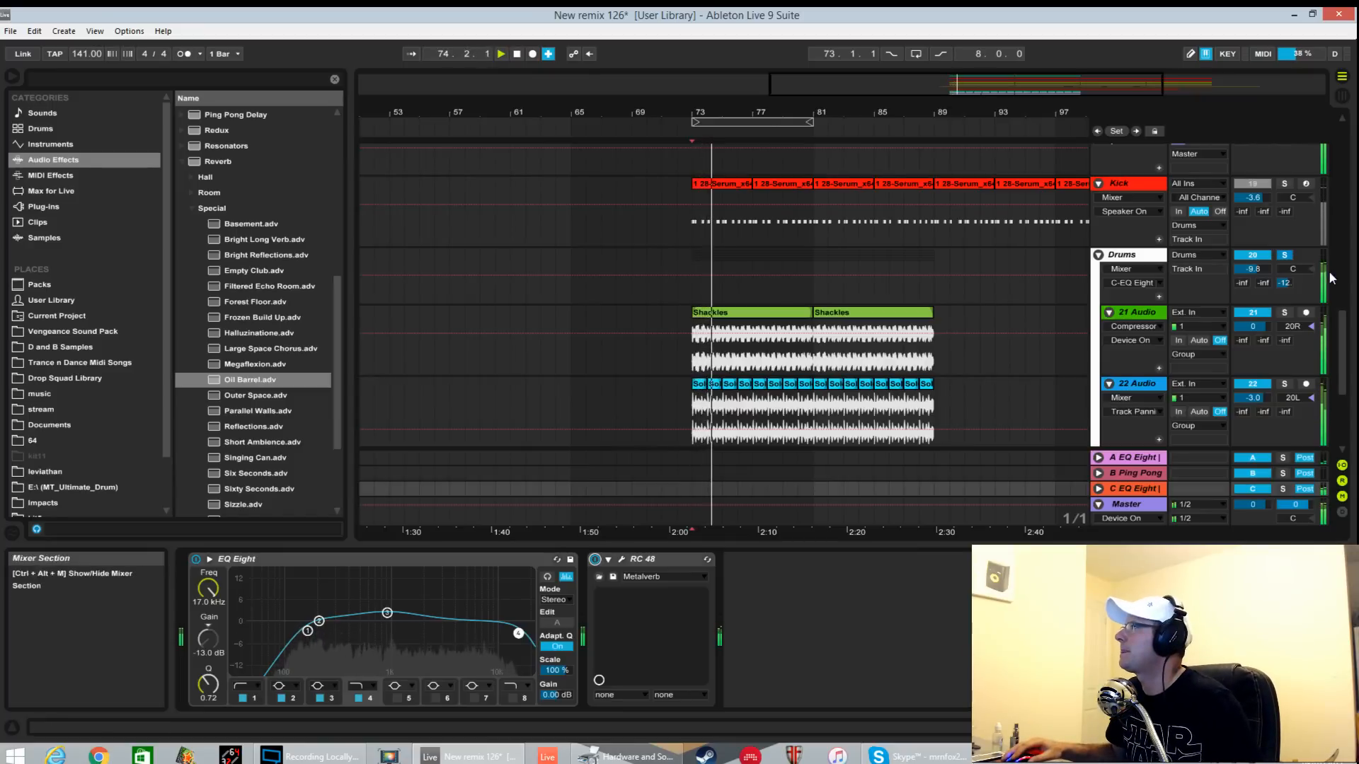
{"action": "left_click_drag", "start_coordinate": [1284, 284], "coordinate": [1284, 294]}
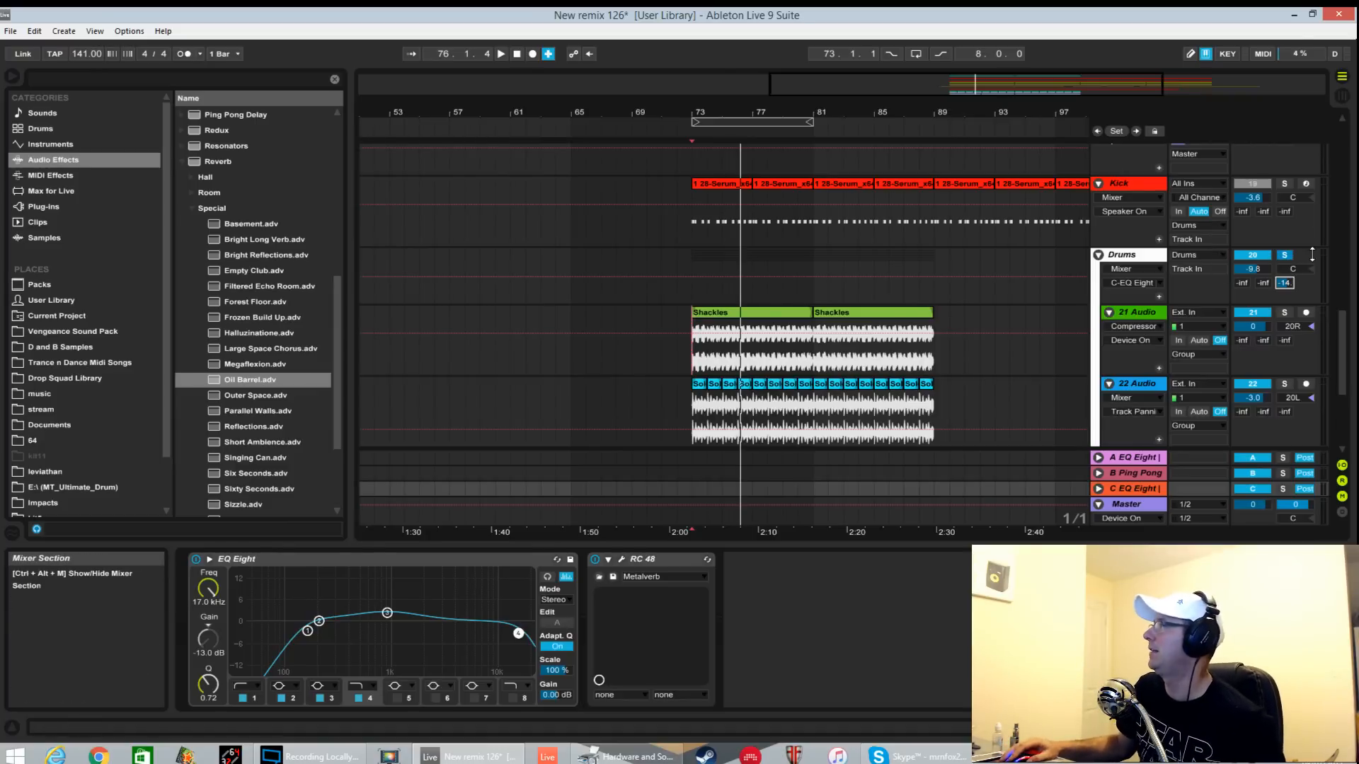
Unsolo the Drums group and adjust its send to return C to -15.6 dB while playing the mix.
{"action": "left_click", "coordinate": [1284, 257]}
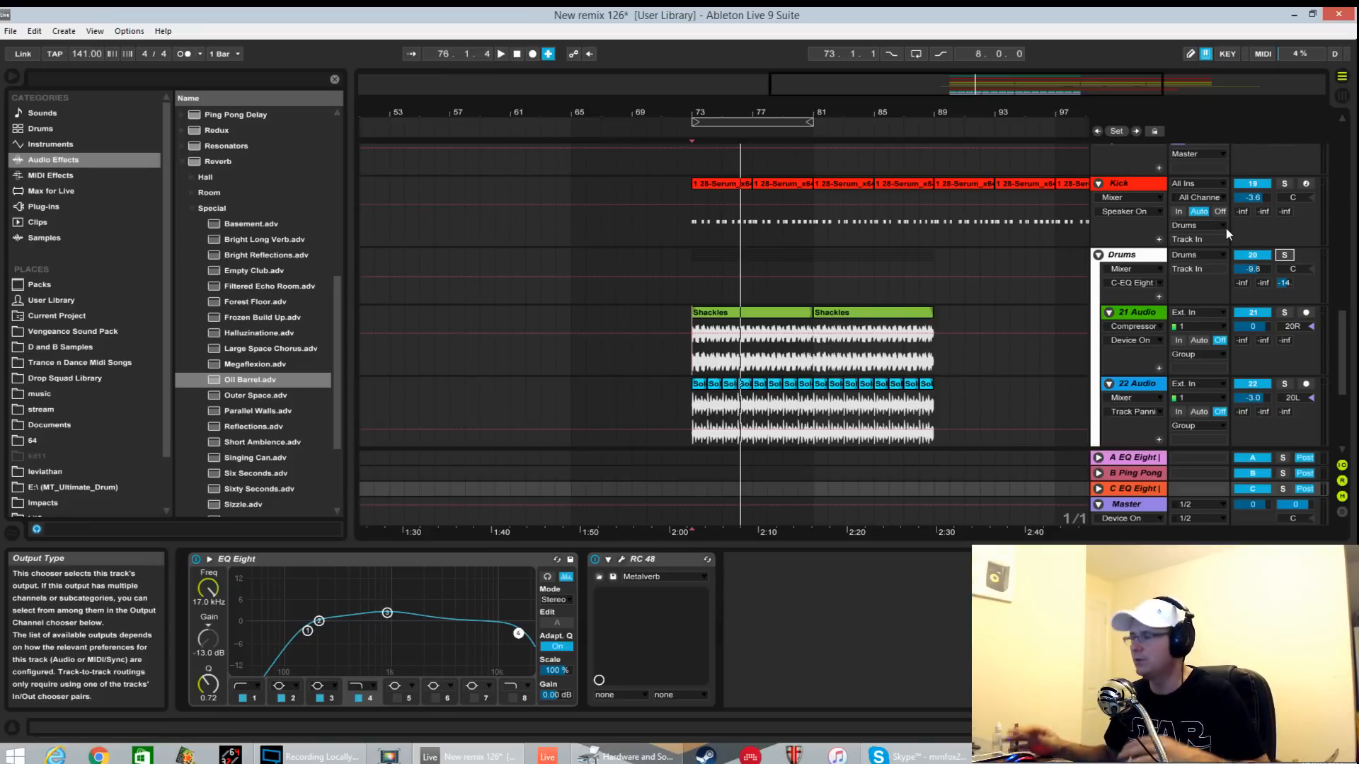
{"action": "key", "text": "space"}
{"action": "left_click_drag", "start_coordinate": [1285, 284], "coordinate": [1286, 347]}
{"action": "left_click_drag", "start_coordinate": [1285, 284], "coordinate": [1285, 261]}
{"action": "left_click_drag", "start_coordinate": [1285, 283], "coordinate": [1284, 273]}
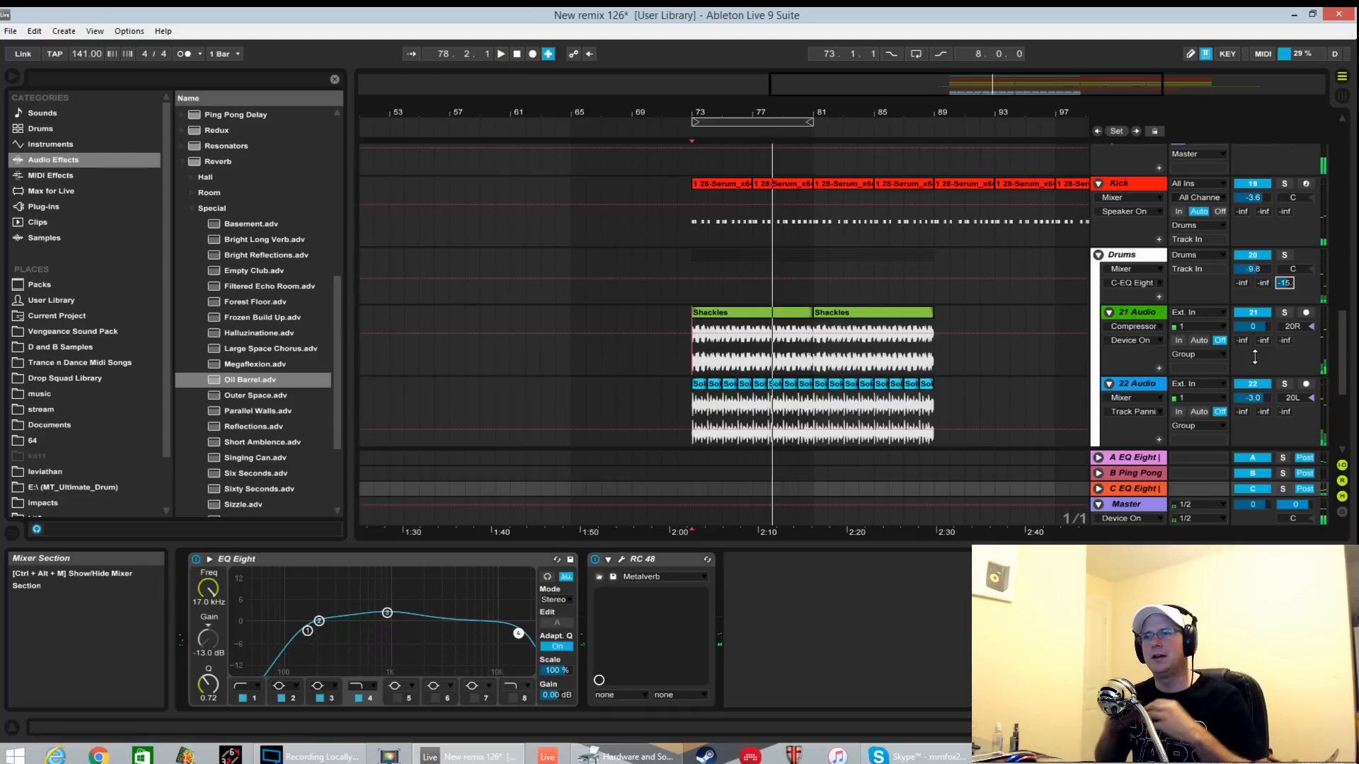
Examine the effects on the Drums group, return C, the yellow Drums track and the Kick track, including return C's low-cut filter.
{"action": "left_click", "coordinate": [1137, 261]}
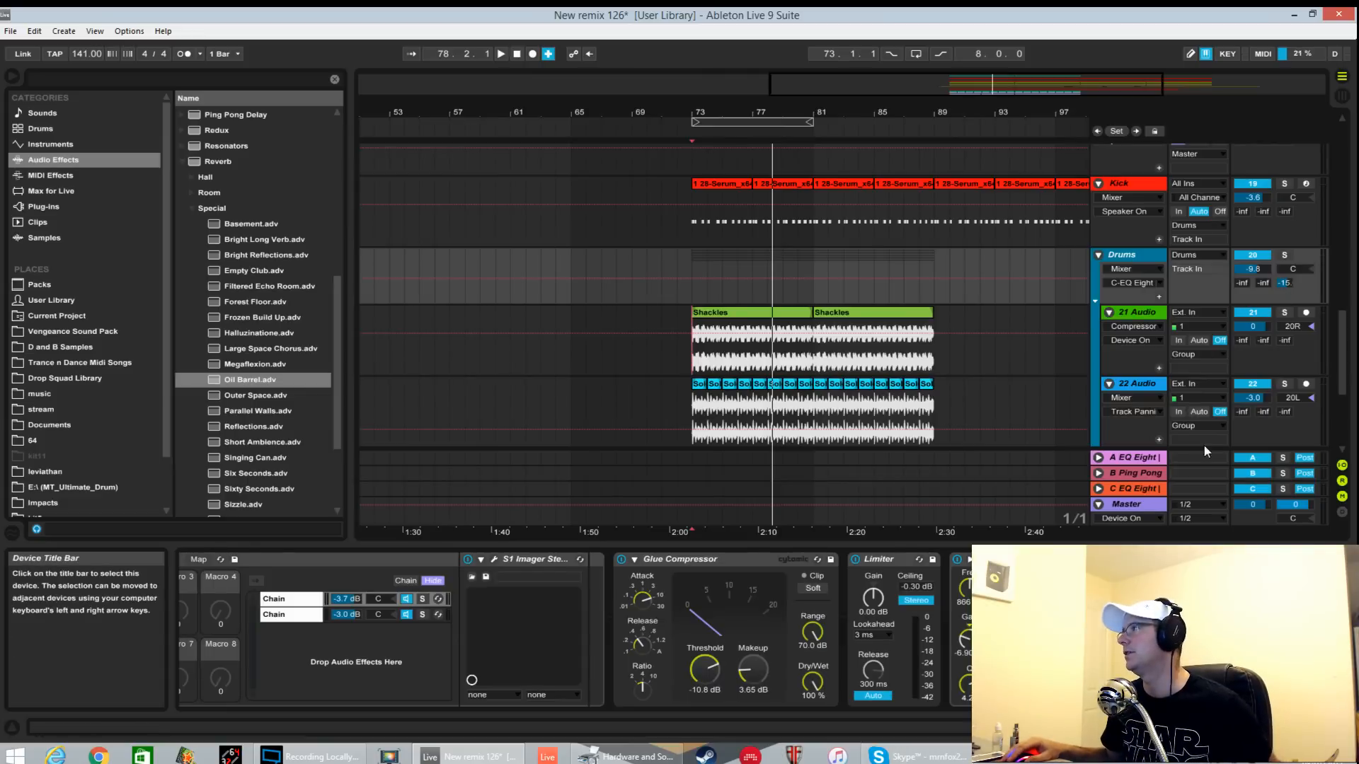
{"action": "left_click", "coordinate": [1151, 489]}
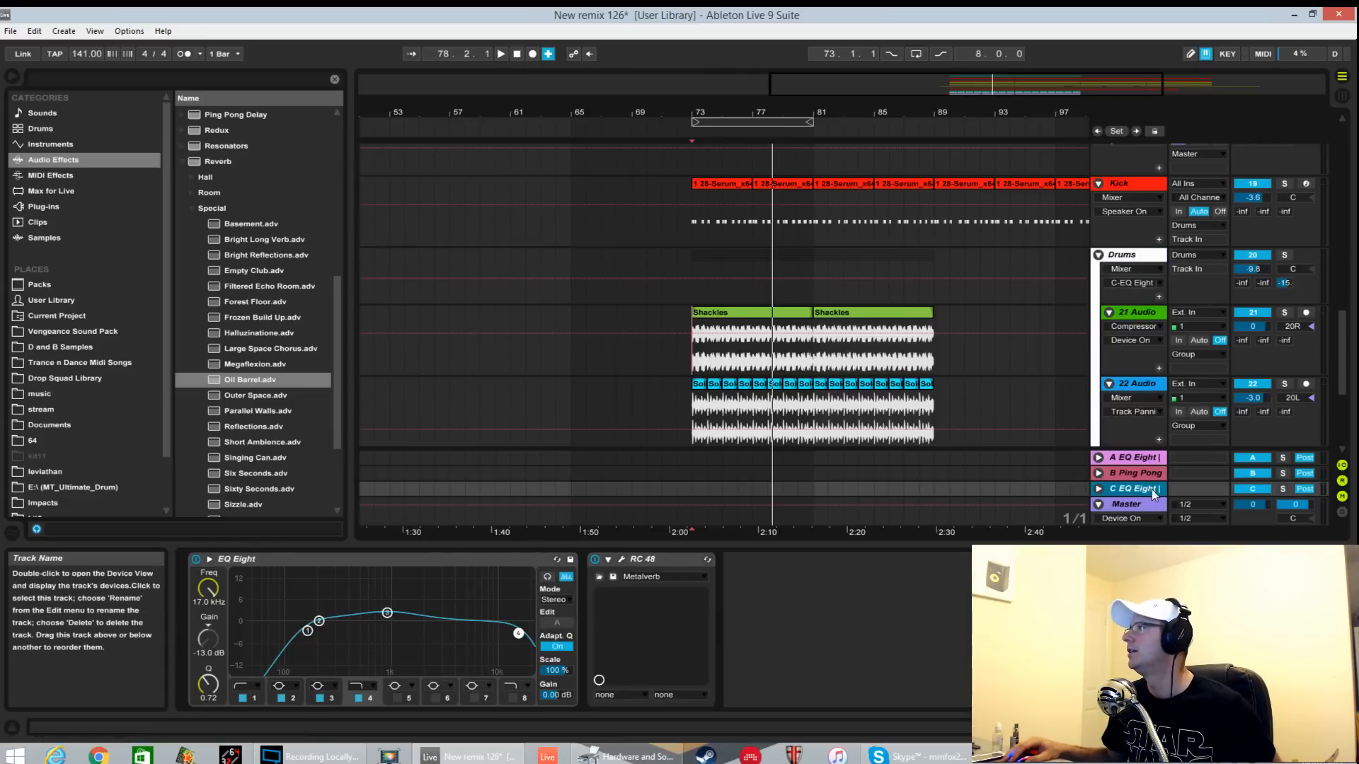
{"action": "left_click", "coordinate": [308, 631]}
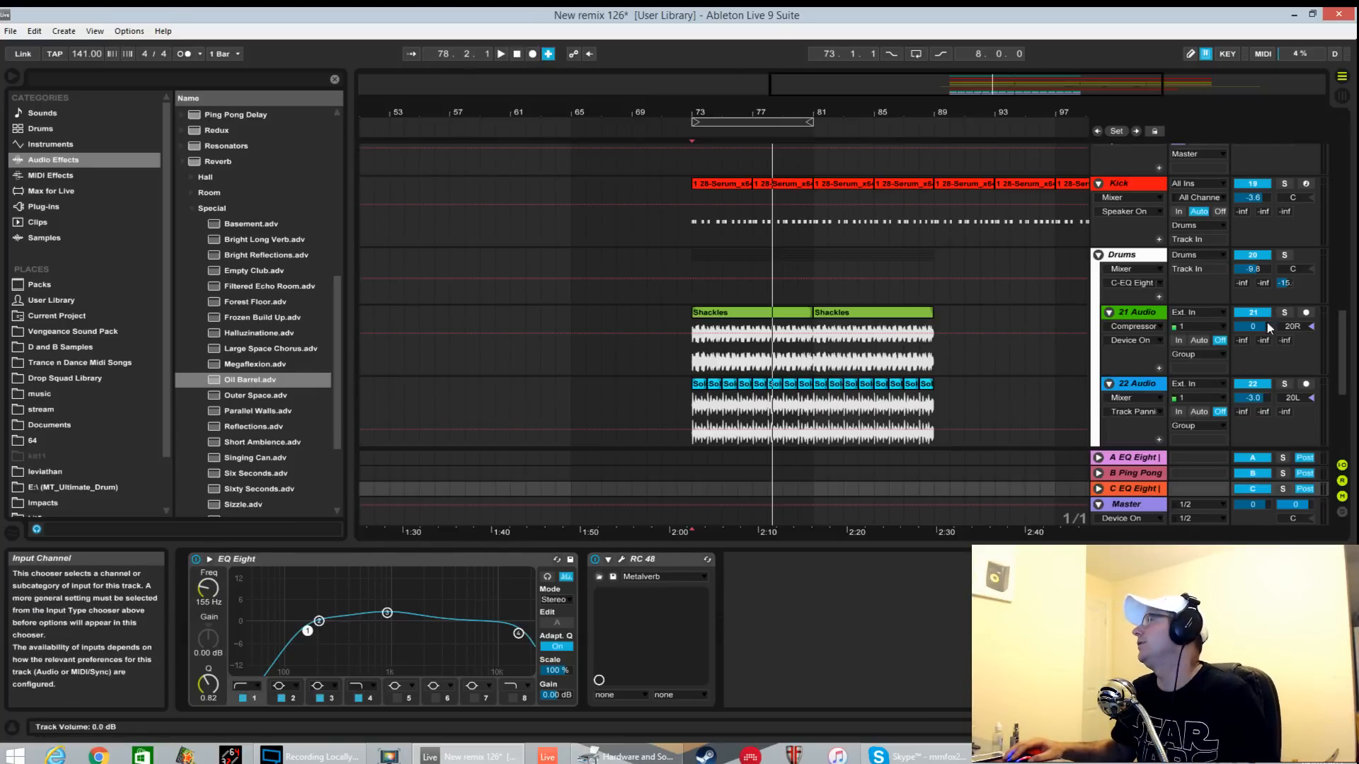
{"action": "scroll", "coordinate": [1267, 281], "scroll_direction": "up", "scroll_amount": 3}
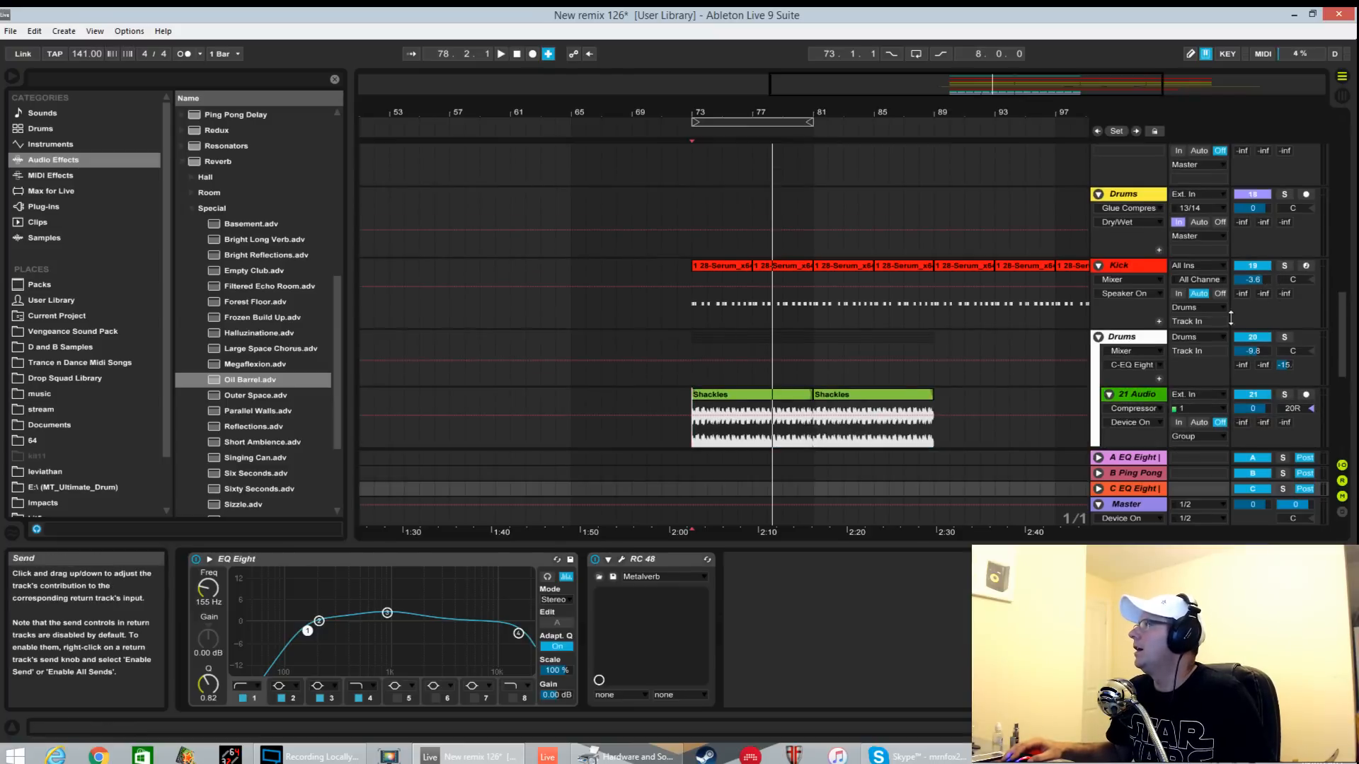
{"action": "left_click", "coordinate": [1145, 338]}
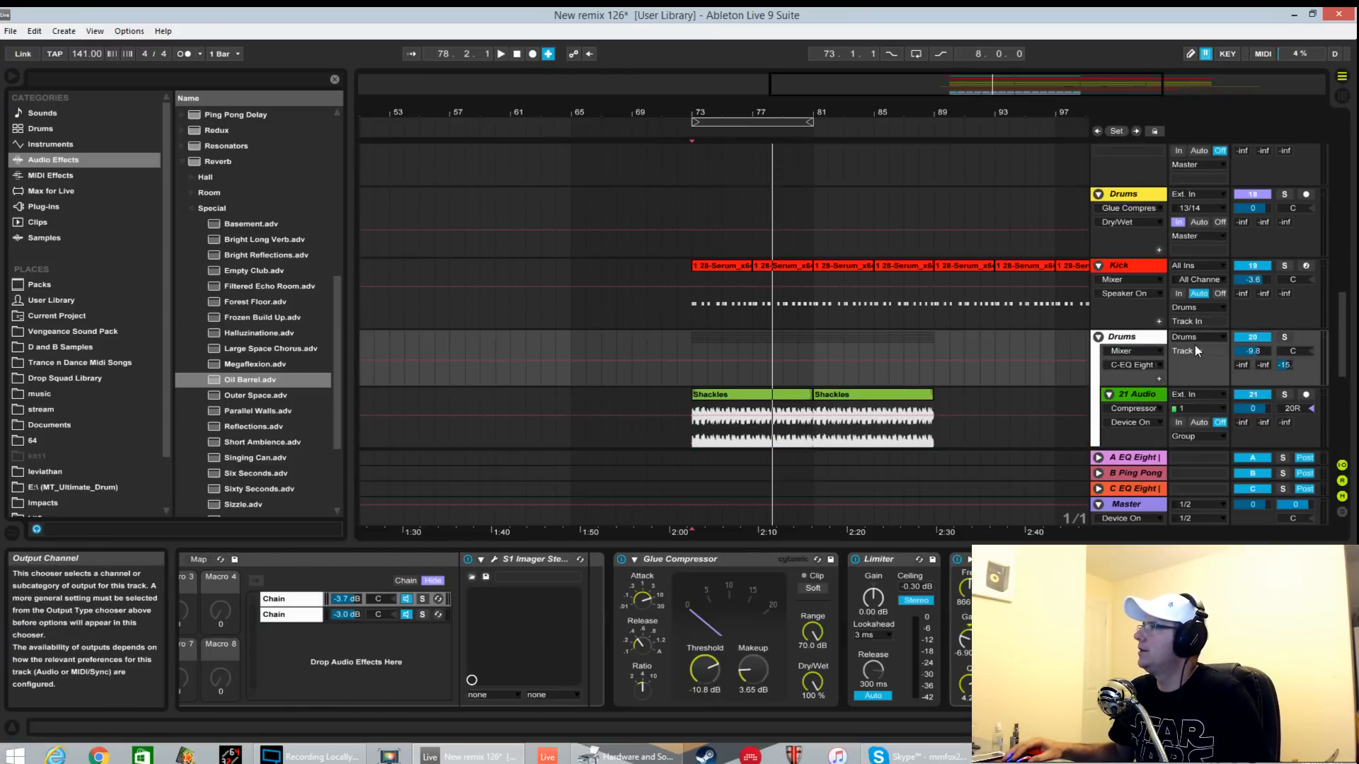
{"action": "left_click", "coordinate": [1141, 191]}
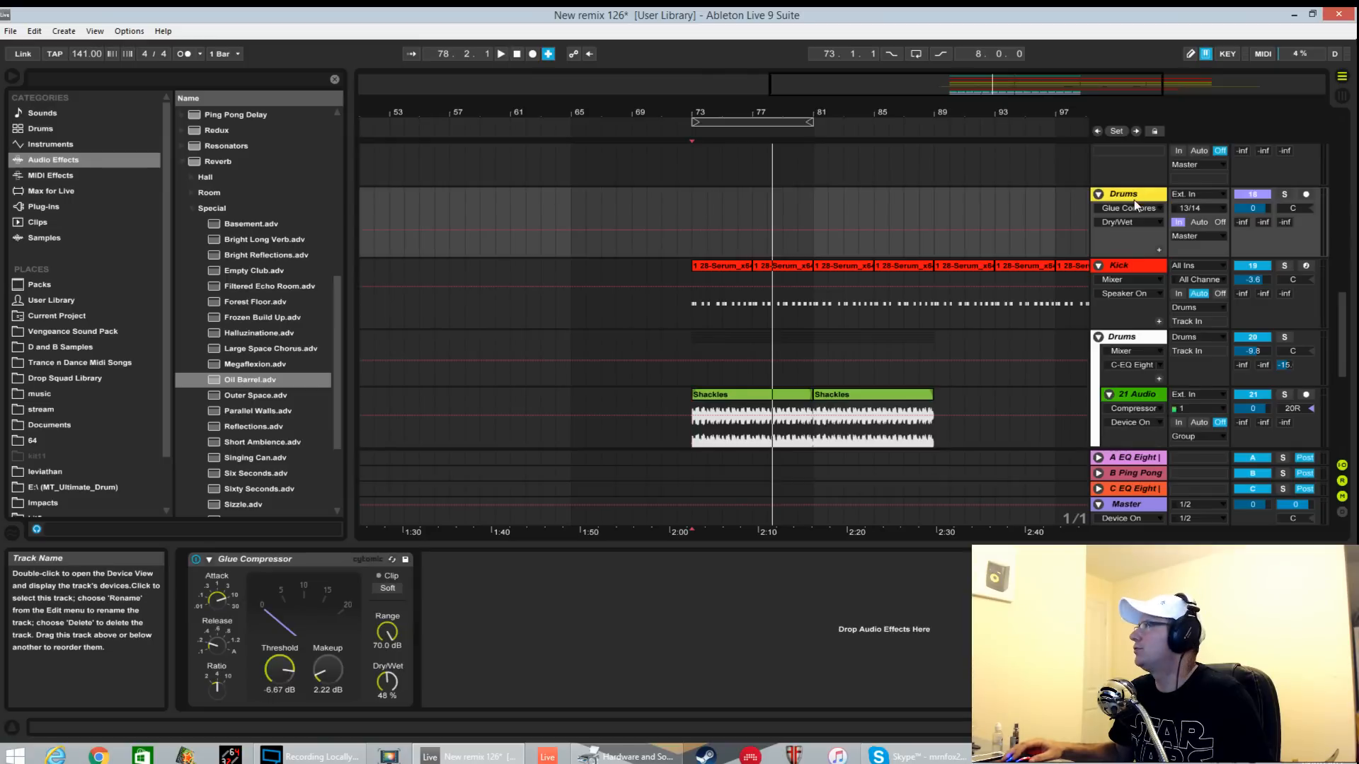
{"action": "left_click", "coordinate": [1141, 268]}
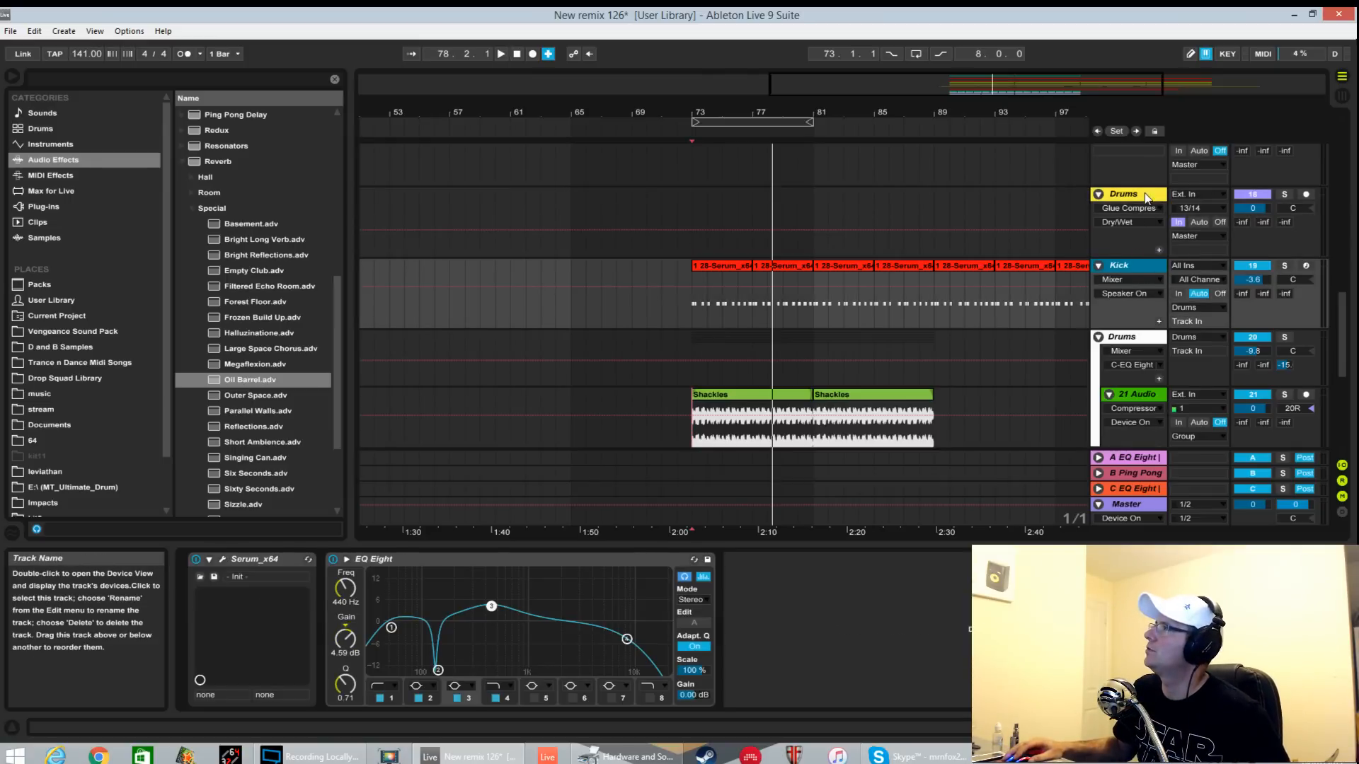
{"action": "left_click", "coordinate": [1144, 190]}
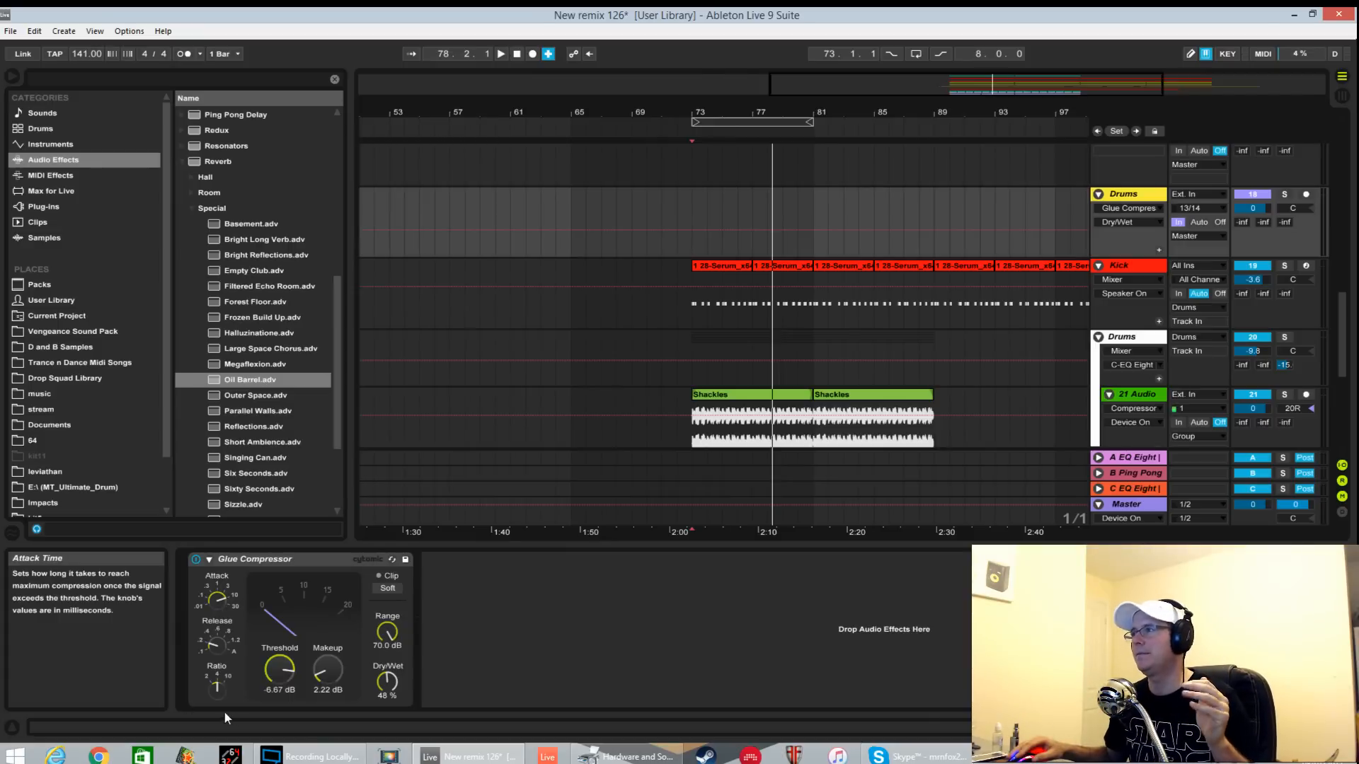
Play the mix from bar 73 and lower the Drums group's send to return C to about -18 dB.
{"action": "key", "text": "space"}
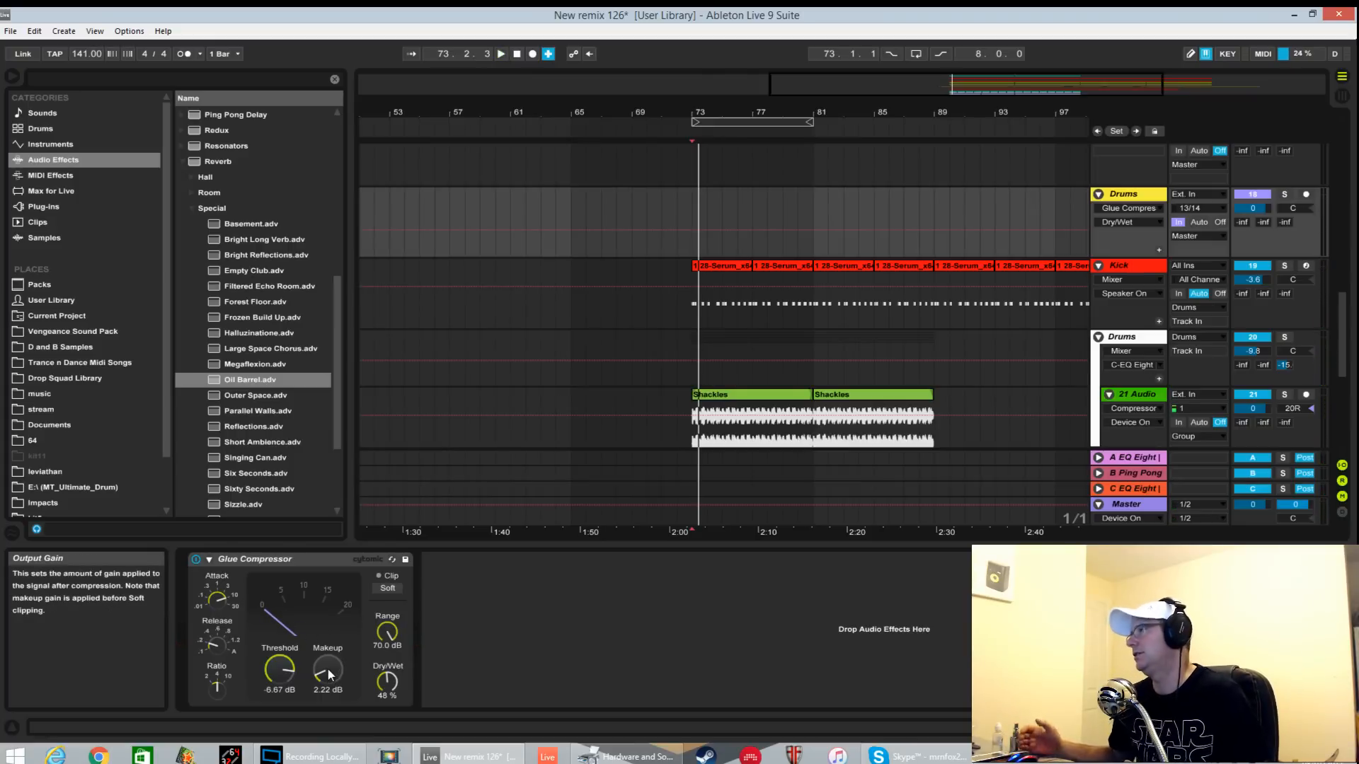
{"action": "key", "text": "space"}
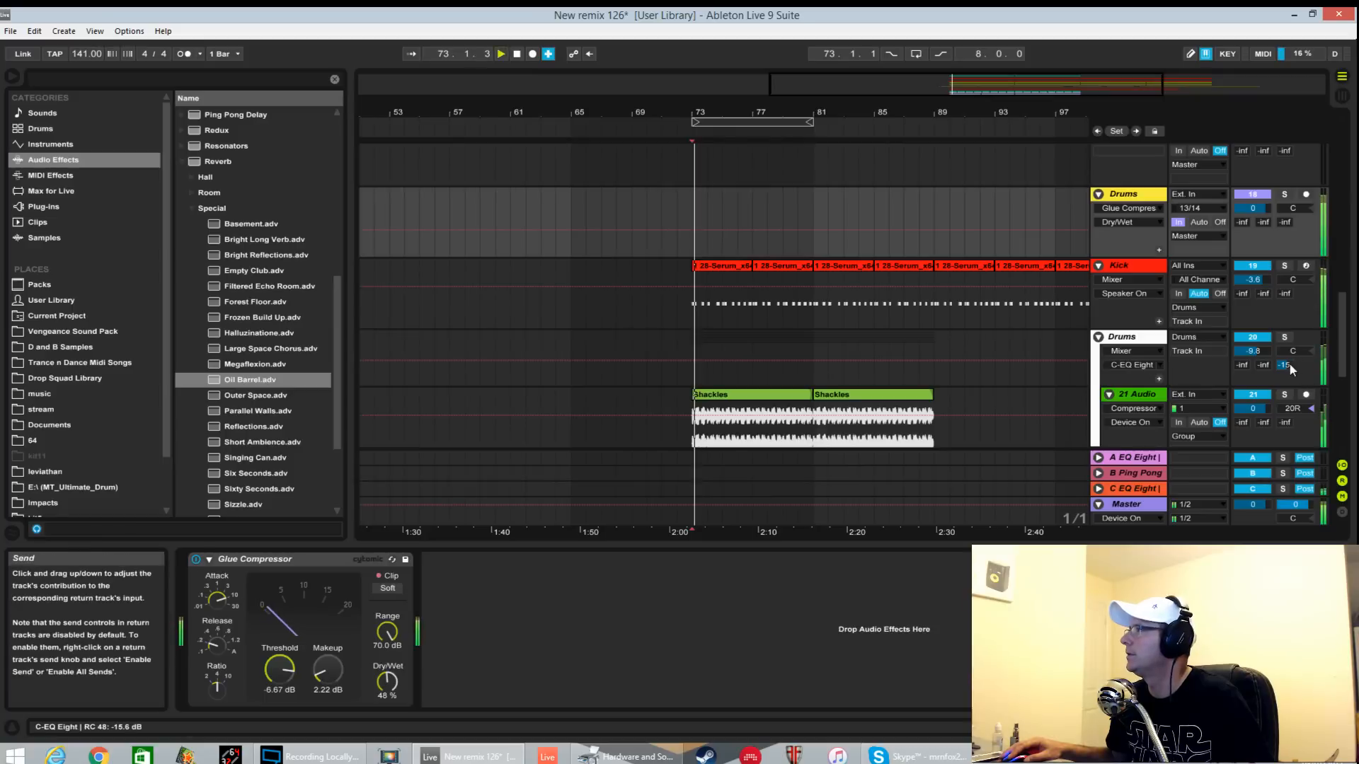
{"action": "left_click_drag", "start_coordinate": [1286, 366], "coordinate": [1287, 378]}
Select filter 2 in the Kick track's EQ Eight, solo the Kick, and bypass the EQ during playback.
{"action": "scroll", "coordinate": [1279, 355], "scroll_direction": "up", "scroll_amount": 2}
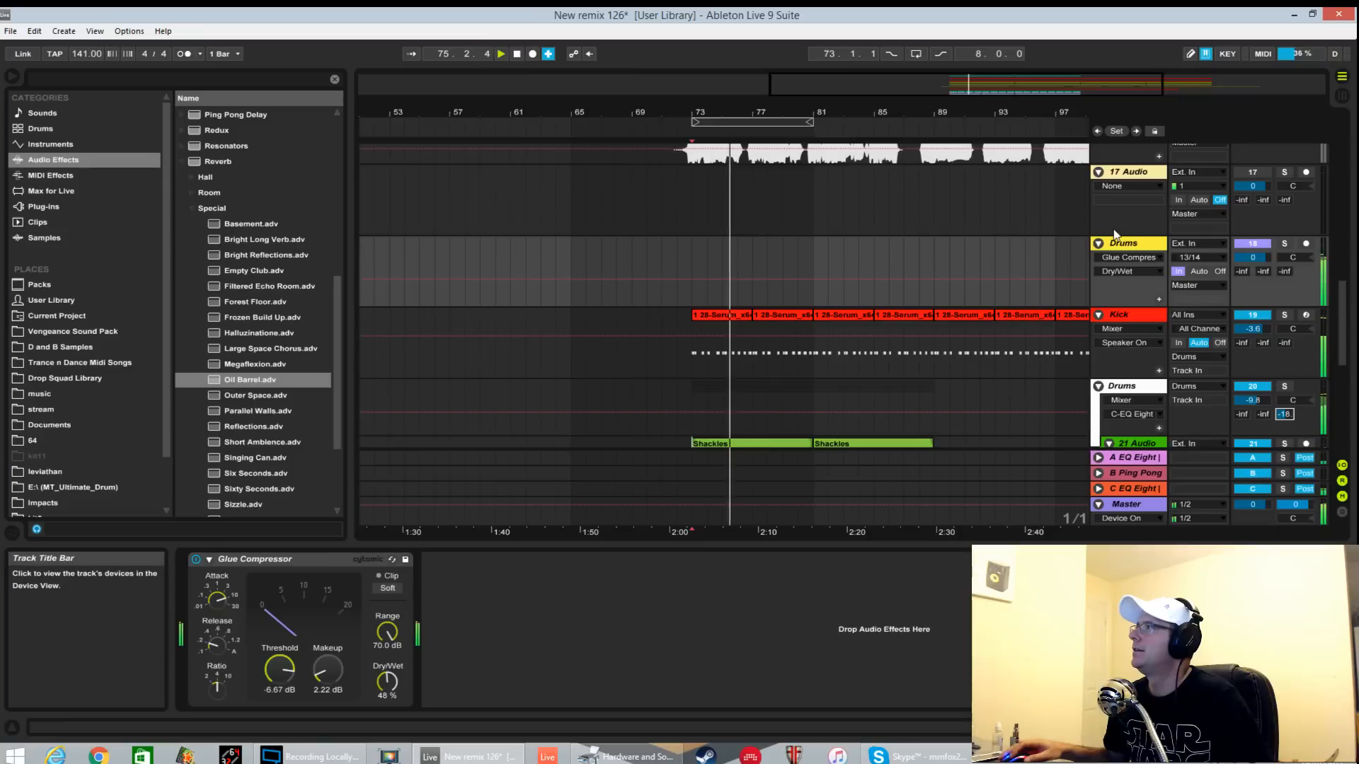
{"action": "left_click", "coordinate": [1148, 313]}
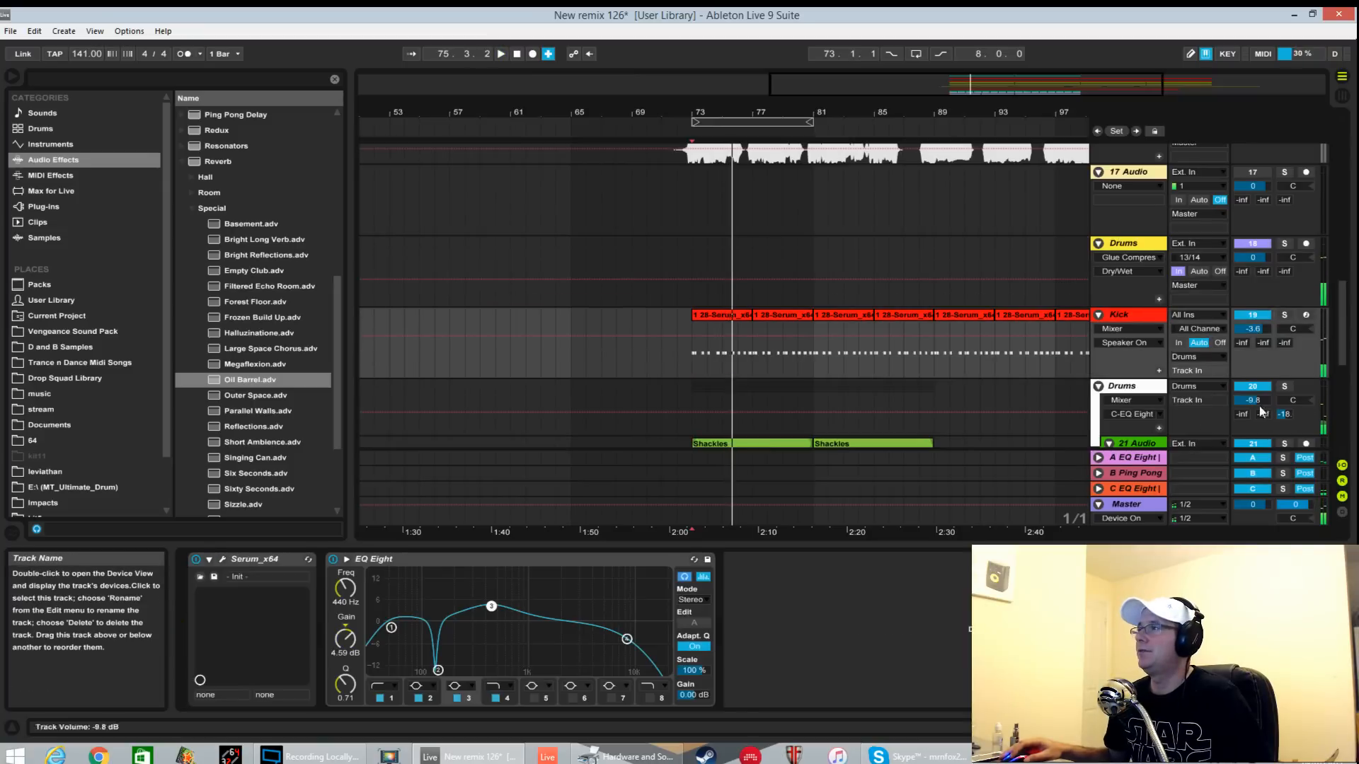
{"action": "left_click", "coordinate": [439, 670]}
{"action": "key", "text": "space"}
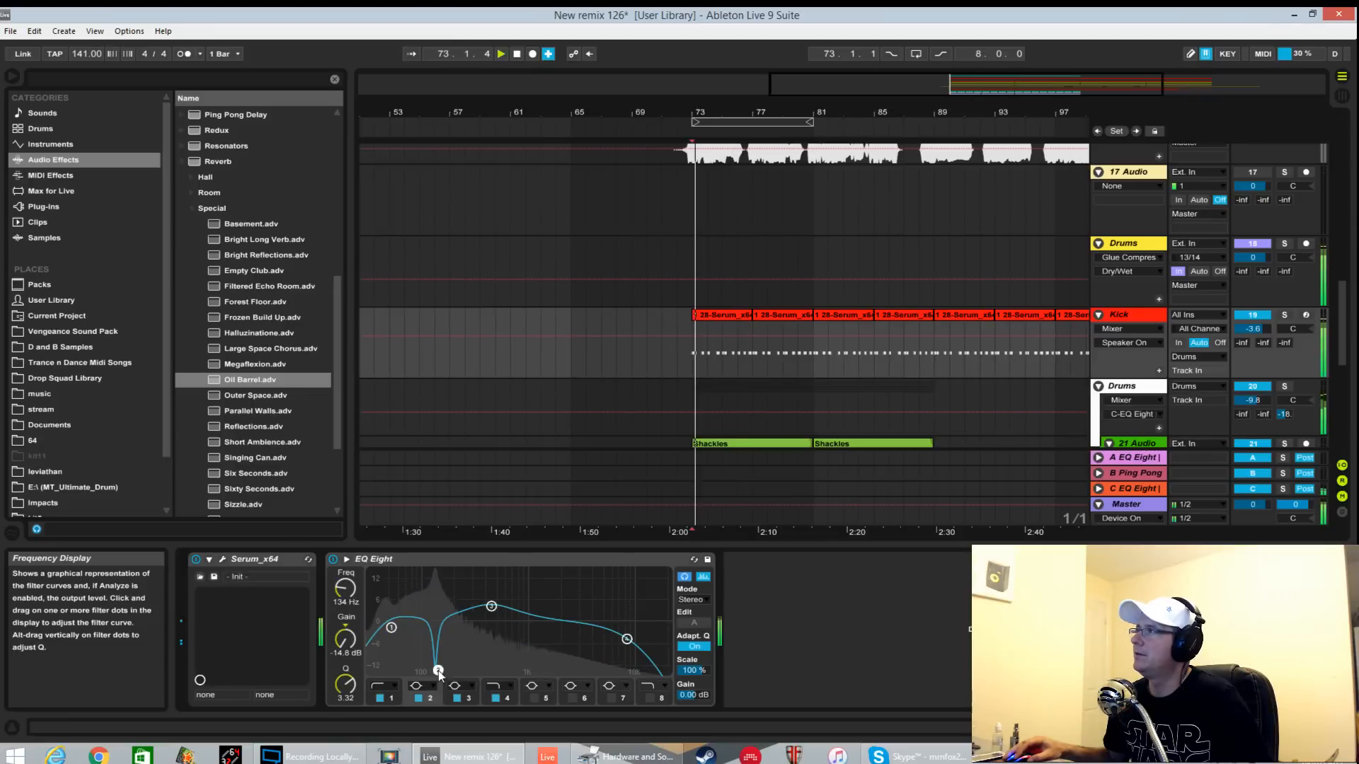
{"action": "key", "text": "space"}
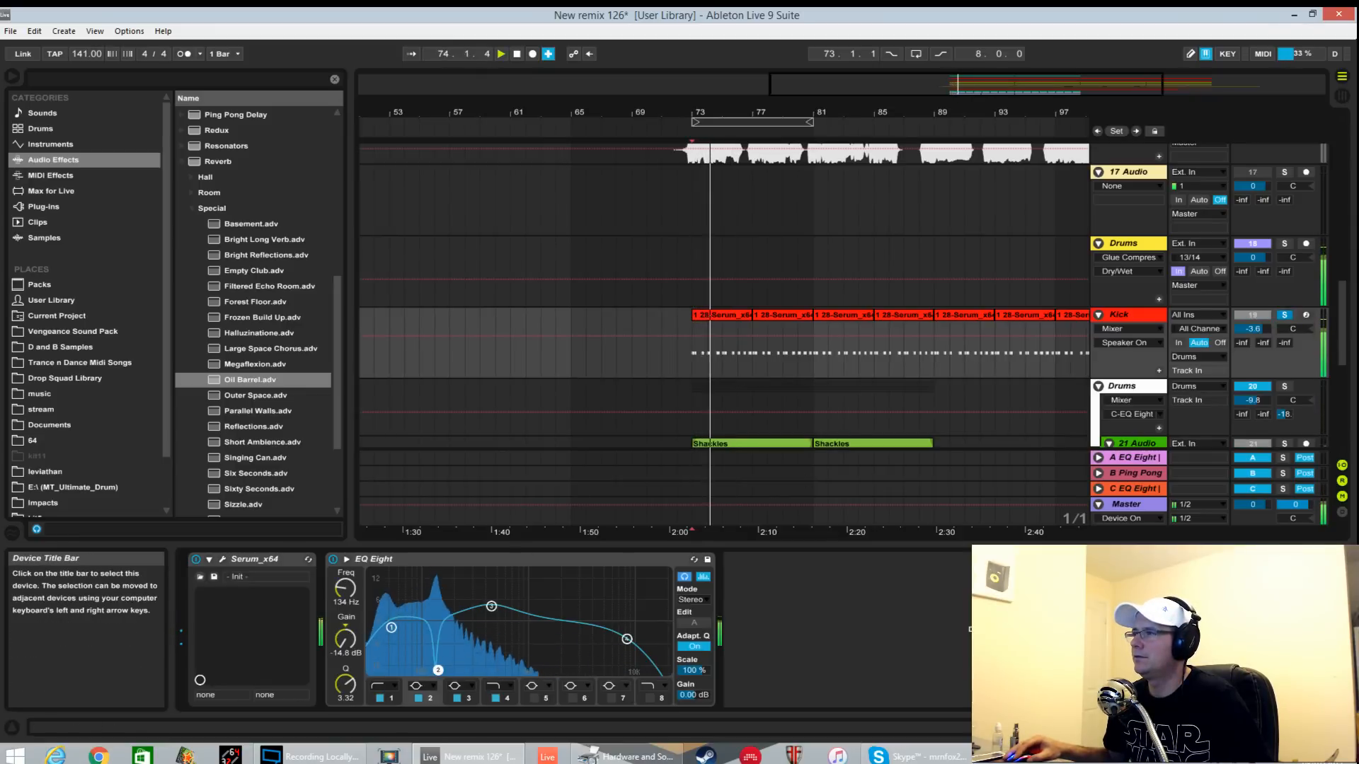
{"action": "left_click", "coordinate": [334, 559]}
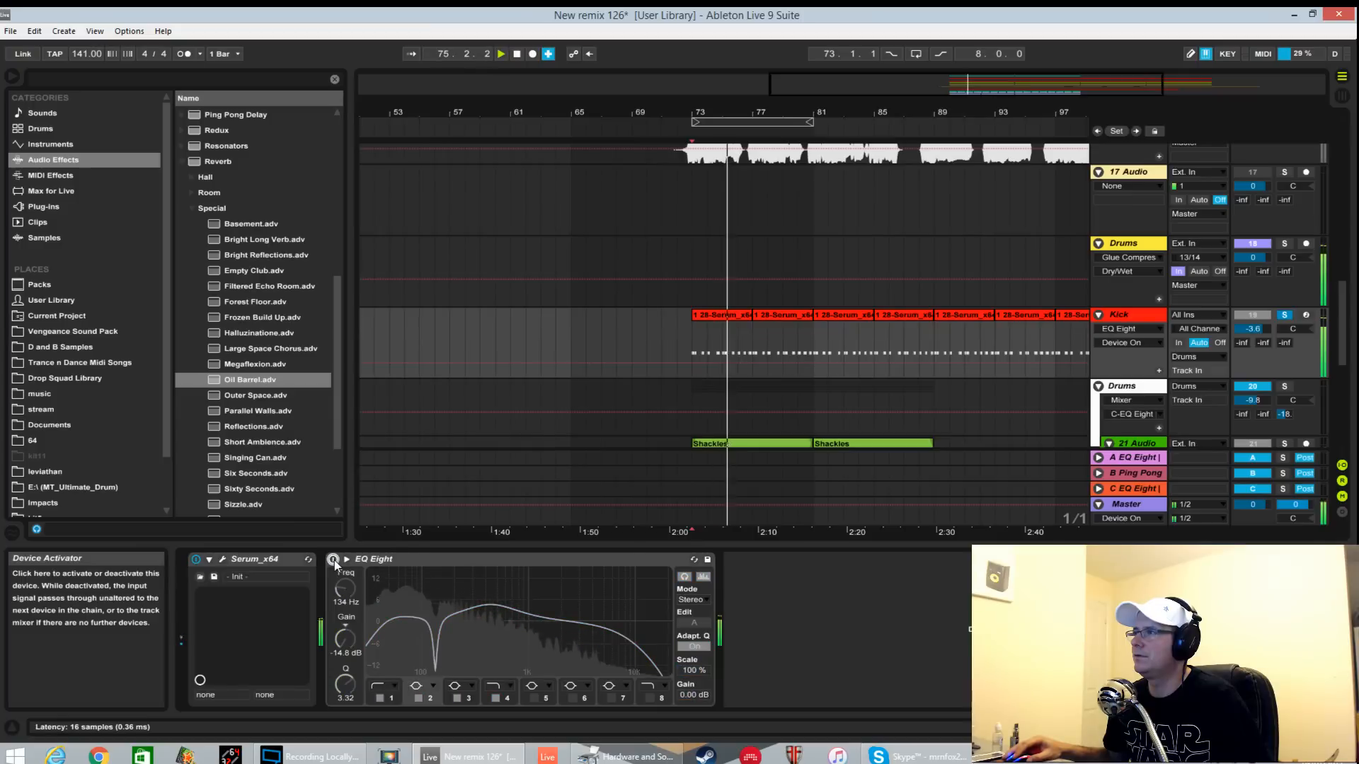
Compare the soloed Kick with its EQ Eight on and bypassed, leave it on with filter 2 at 137 Hz and -15.0 dB, and unsolo the track.
{"action": "left_click", "coordinate": [333, 559]}
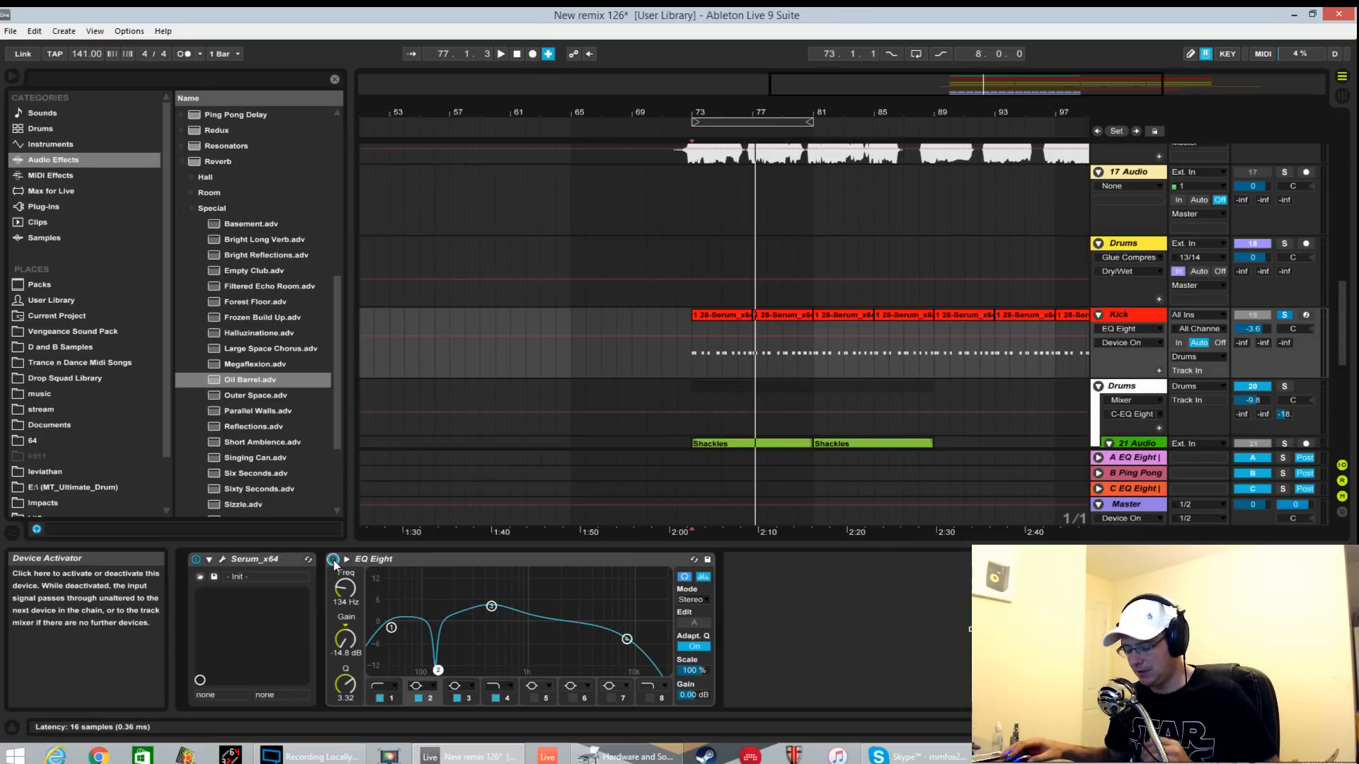
{"action": "left_click", "coordinate": [333, 560]}
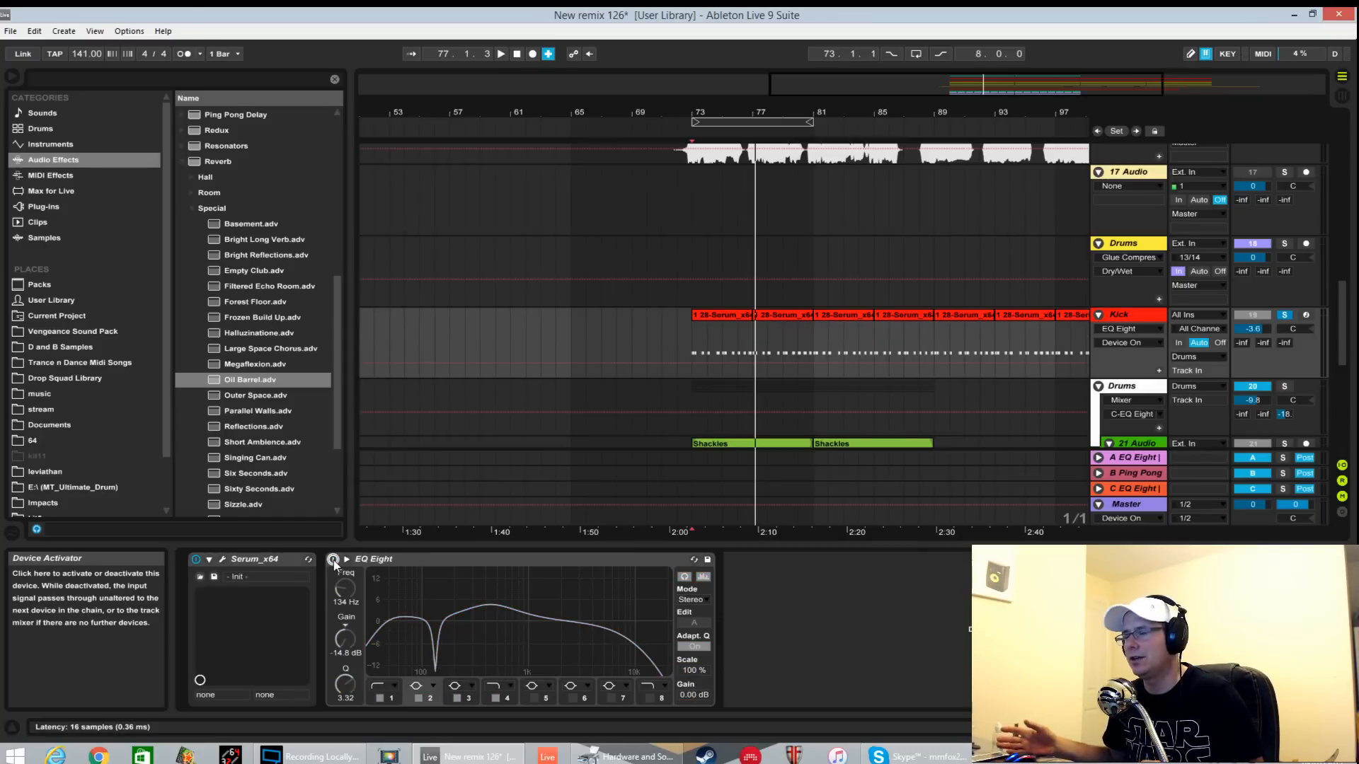
{"action": "key", "text": "space"}
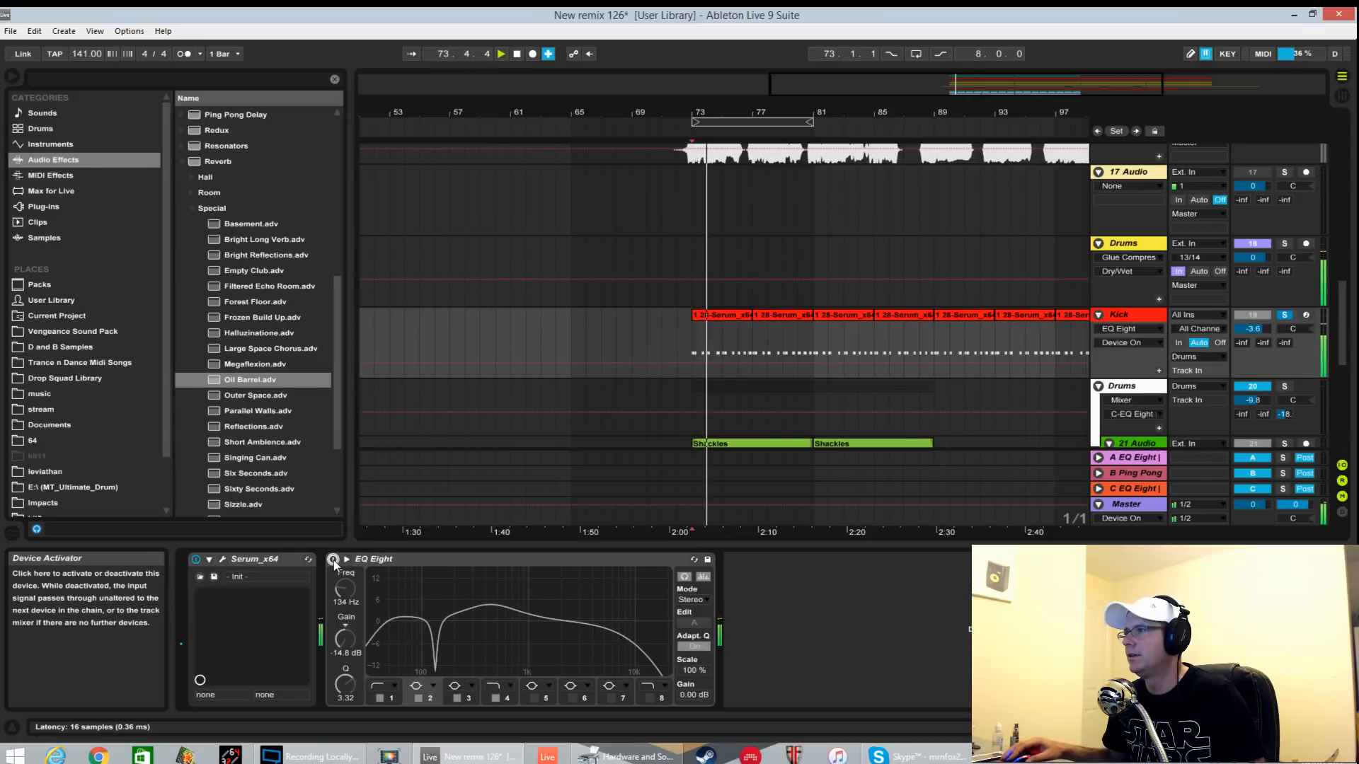
{"action": "left_click", "coordinate": [333, 559]}
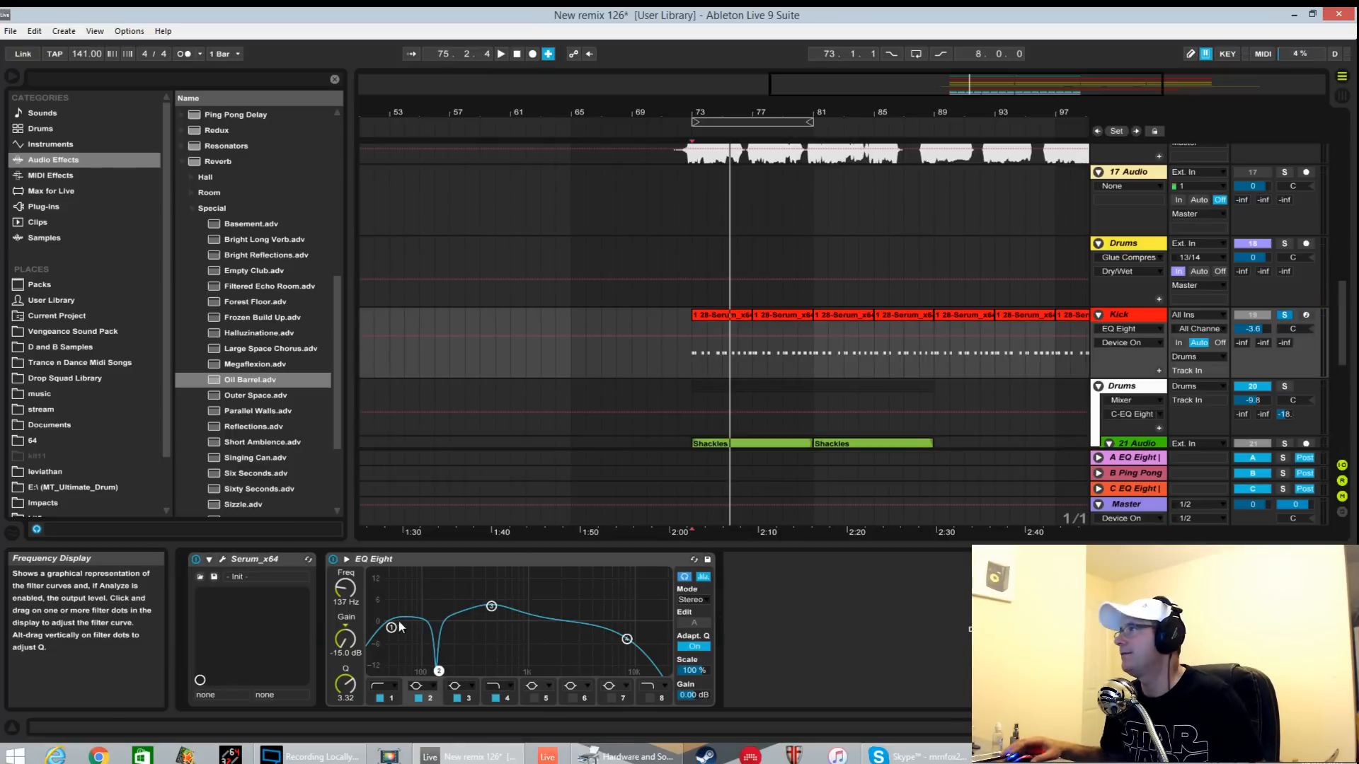
{"action": "left_click", "coordinate": [1285, 314]}
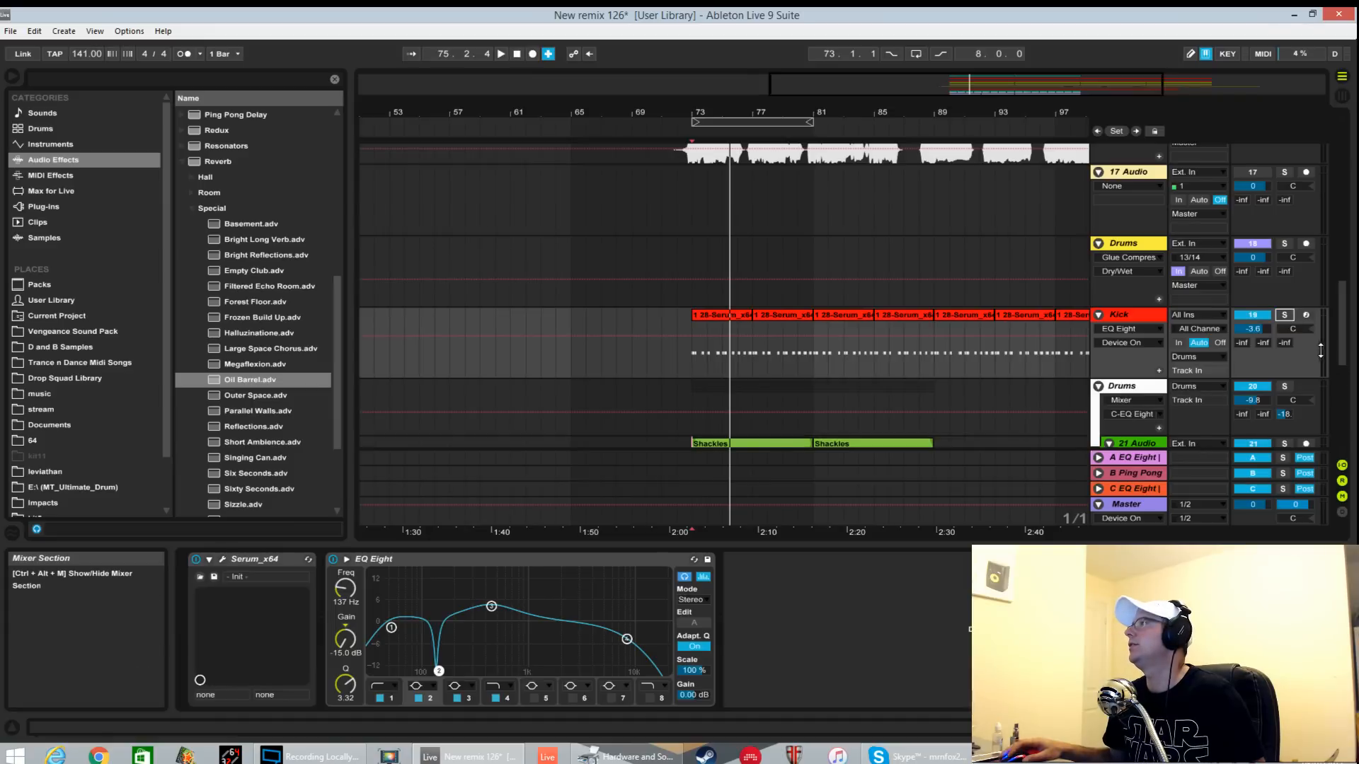
Reactivate the BAss group, the Plucks group and the 16 Audio vocal track while playing the mix from bar 73.
{"action": "key", "text": "space"}
{"action": "scroll", "coordinate": [969, 317], "scroll_direction": "up", "scroll_amount": 3}
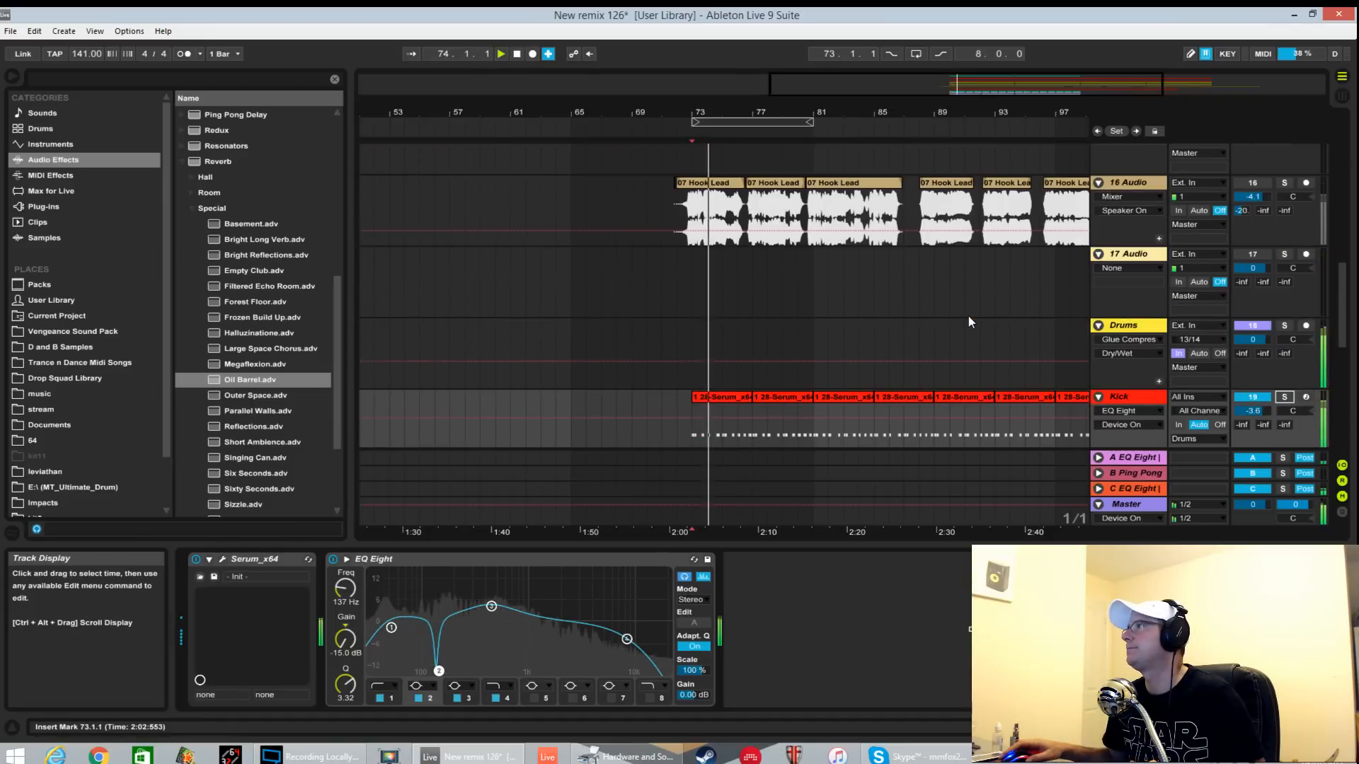
{"action": "scroll", "coordinate": [968, 316], "scroll_direction": "up", "scroll_amount": 6}
{"action": "key", "text": "space"}
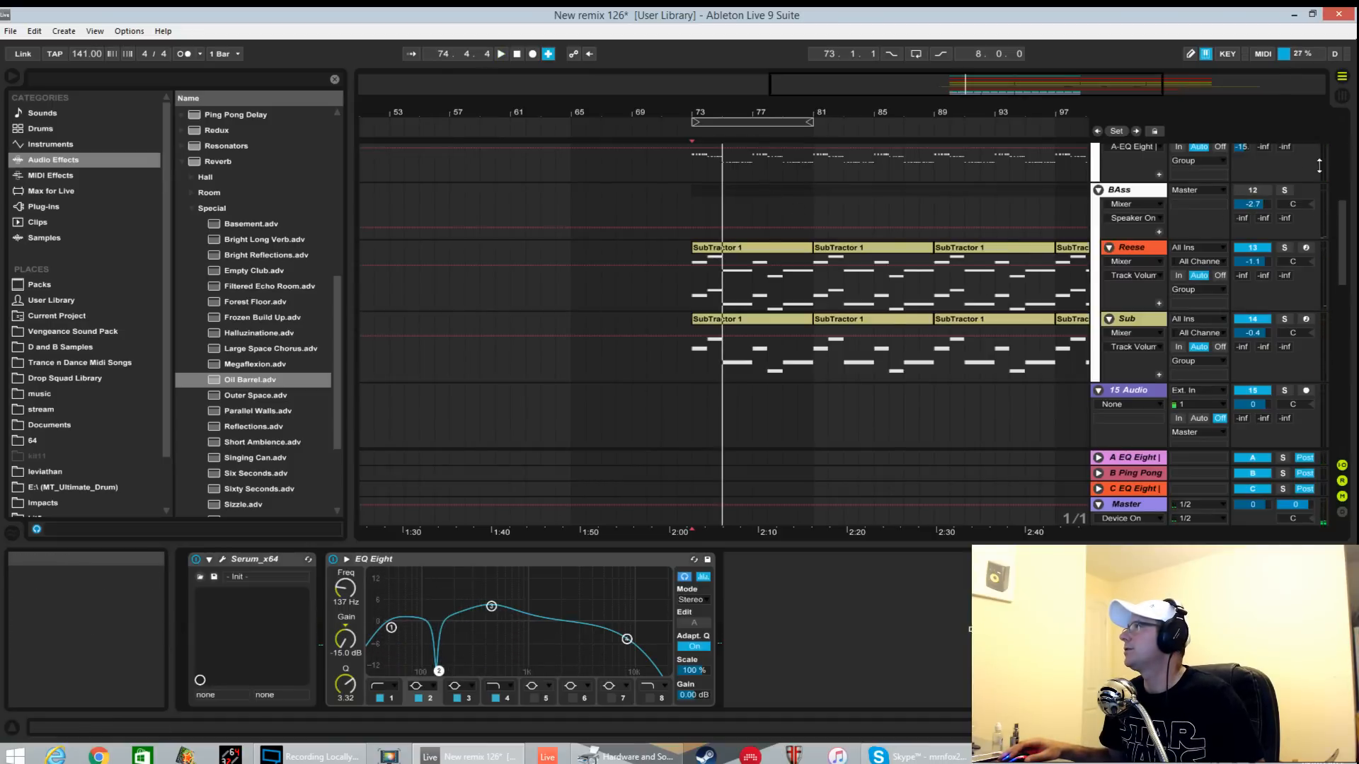
{"action": "left_click", "coordinate": [1252, 191]}
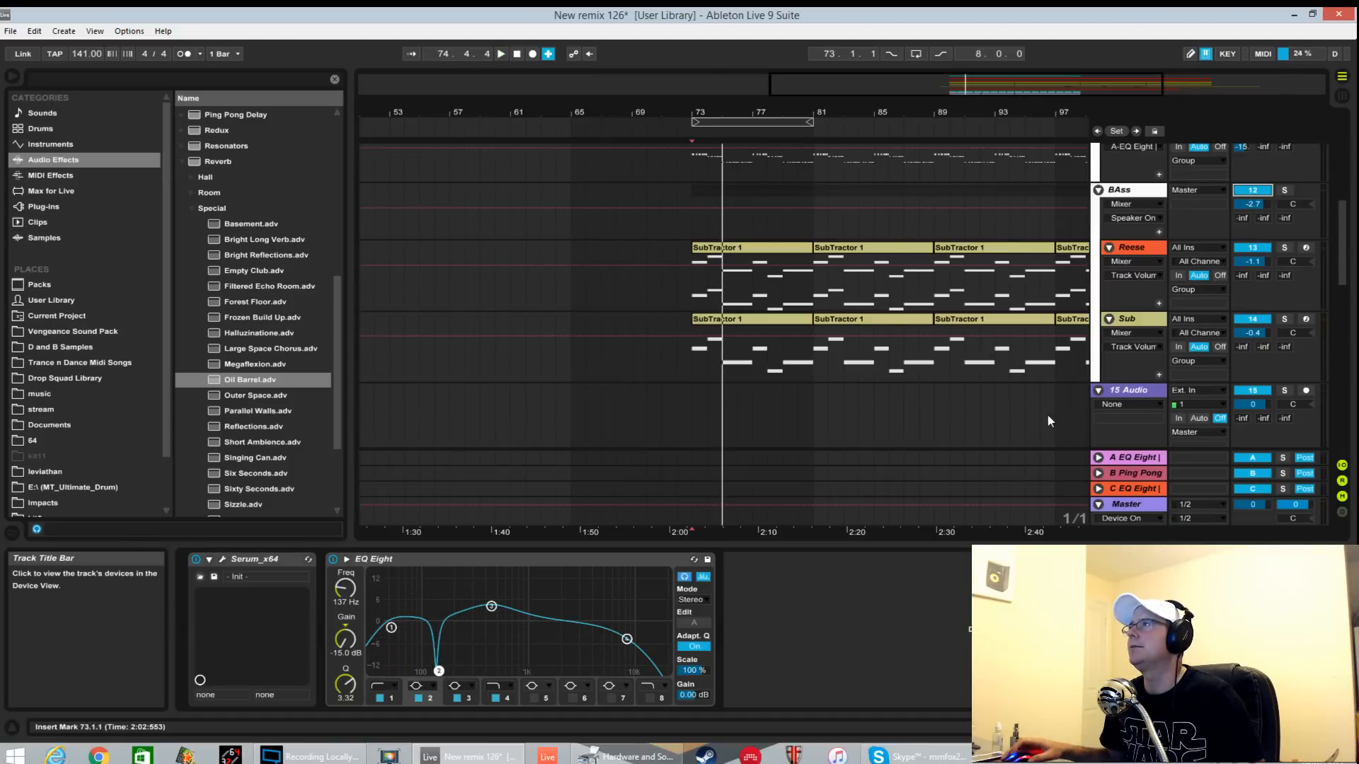
{"action": "key", "text": "space"}
{"action": "scroll", "coordinate": [1160, 396], "scroll_direction": "up", "scroll_amount": 5}
{"action": "scroll", "coordinate": [1162, 389], "scroll_direction": "up", "scroll_amount": 3}
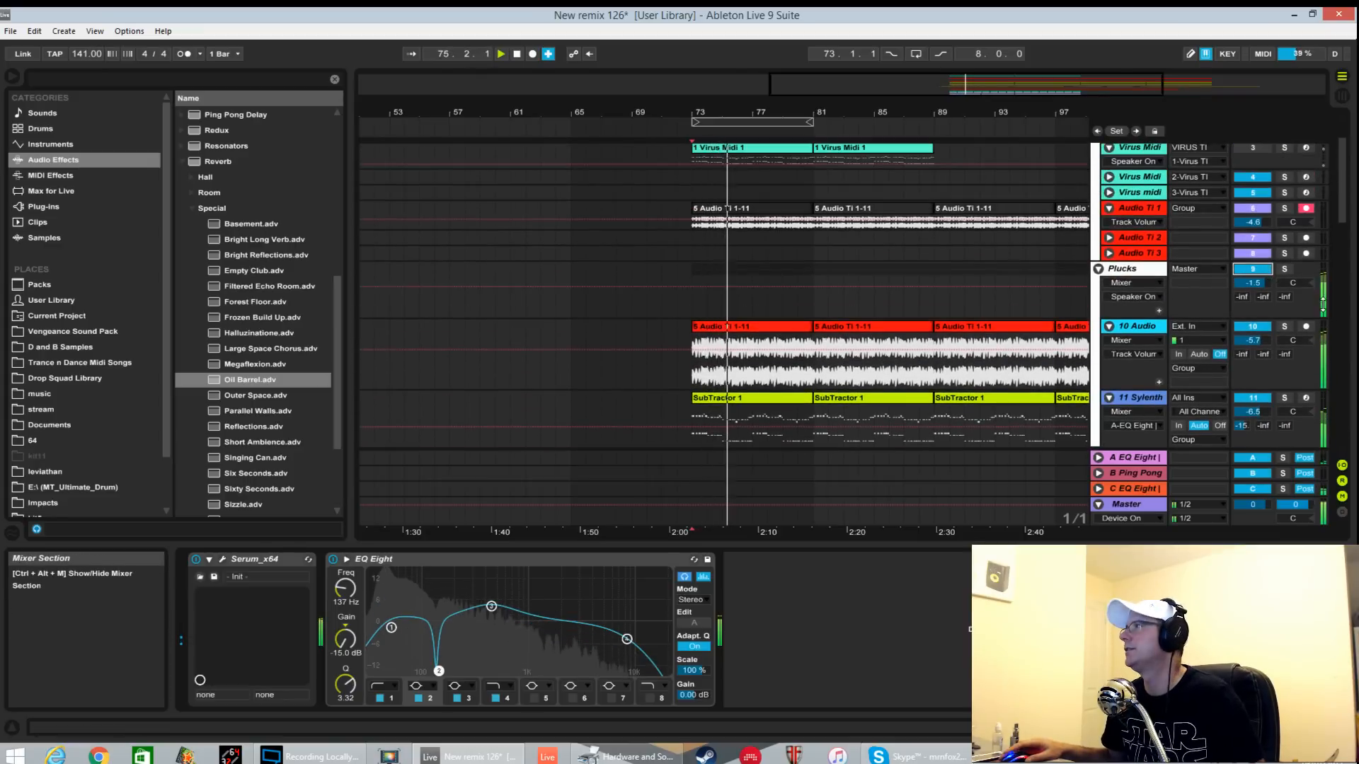
{"action": "scroll", "coordinate": [1094, 312], "scroll_direction": "down", "scroll_amount": 8}
{"action": "scroll", "coordinate": [1094, 316], "scroll_direction": "down", "scroll_amount": 3}
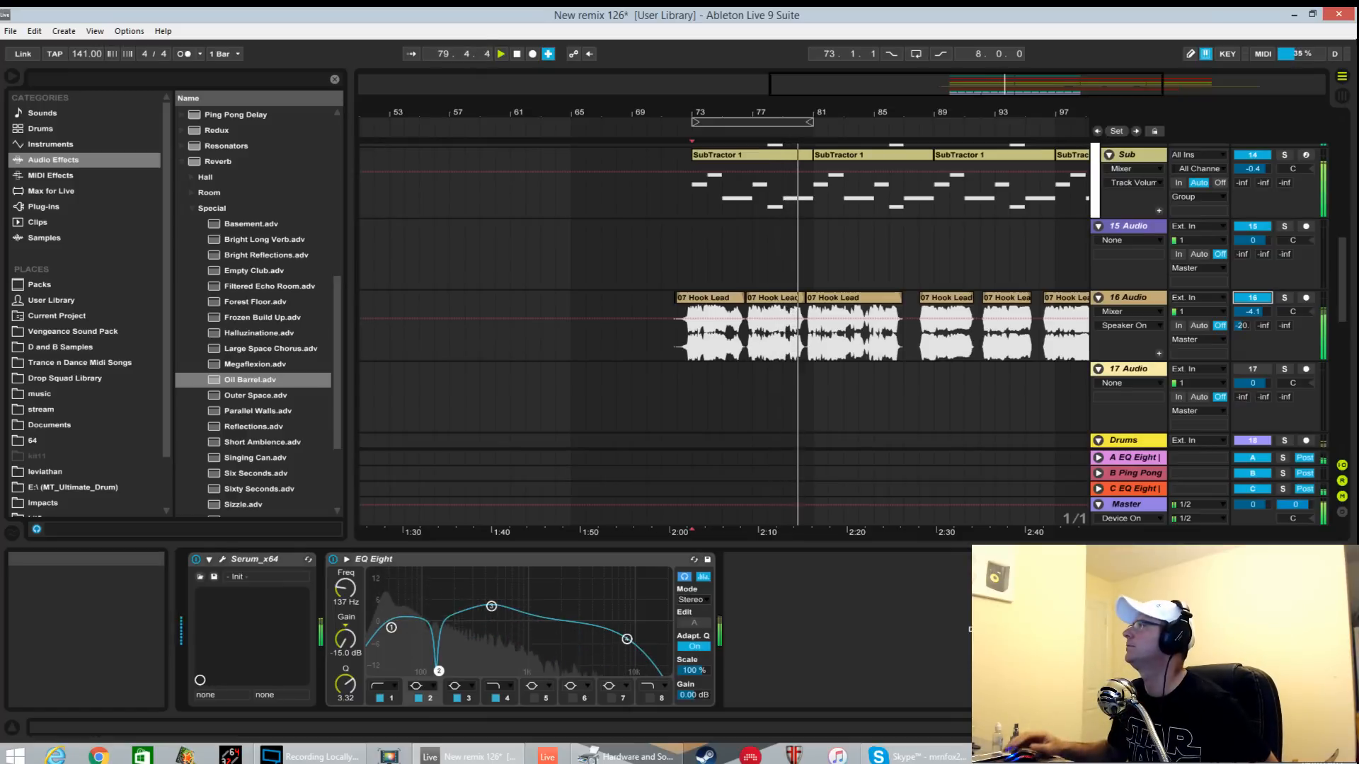
Lower the 16 Audio vocal track's volume to -5.8 dB and replay the mix from bar 71.
{"action": "left_click", "coordinate": [1134, 300]}
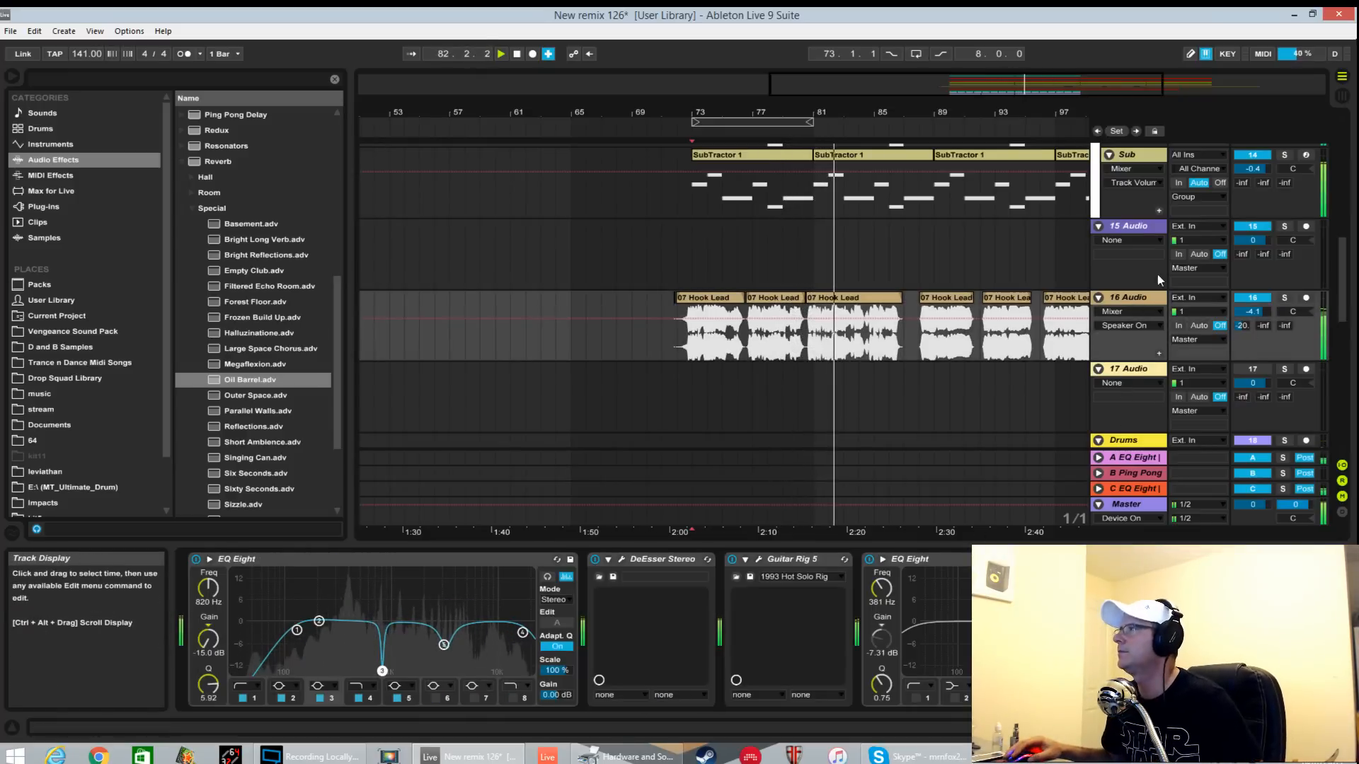
{"action": "left_click_drag", "start_coordinate": [1253, 311], "coordinate": [1253, 324]}
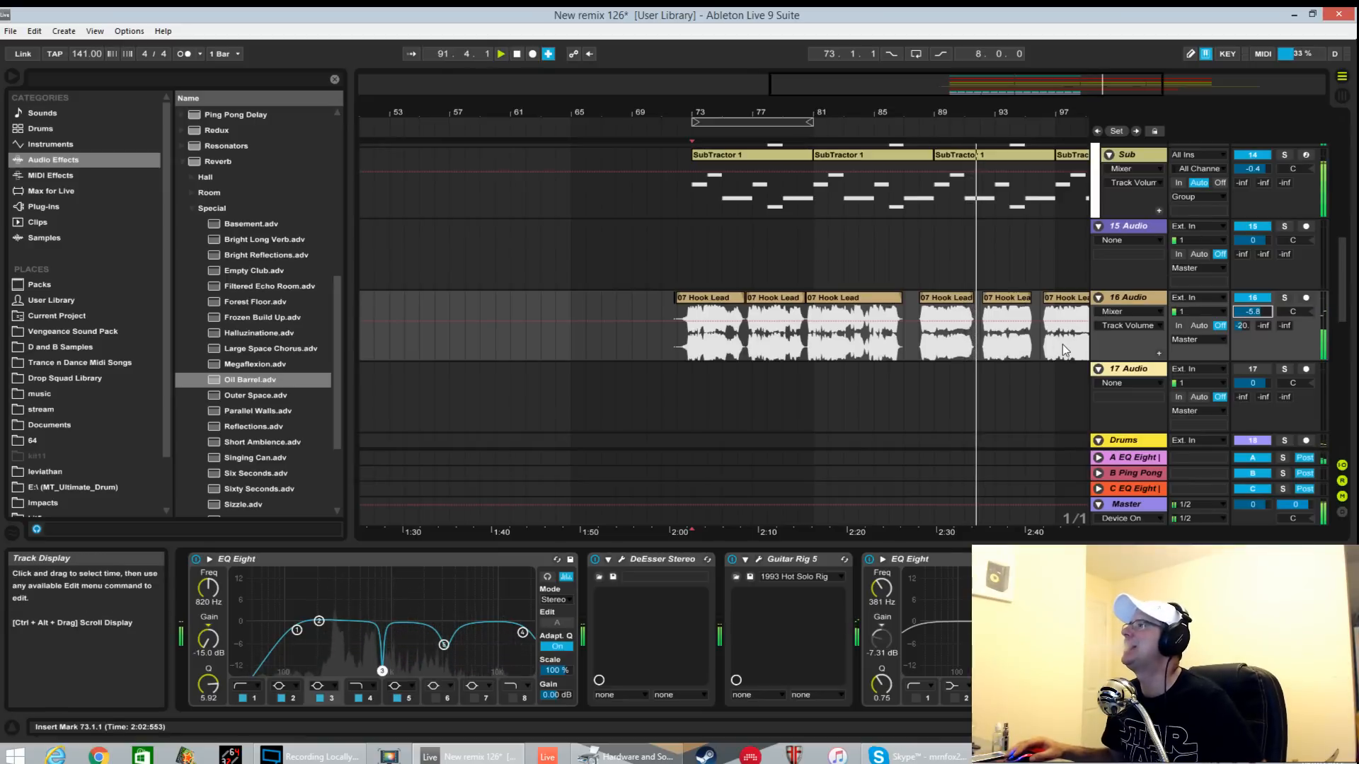
{"action": "left_click_drag", "start_coordinate": [1020, 115], "coordinate": [1020, 78]}
{"action": "left_click", "coordinate": [719, 405]}
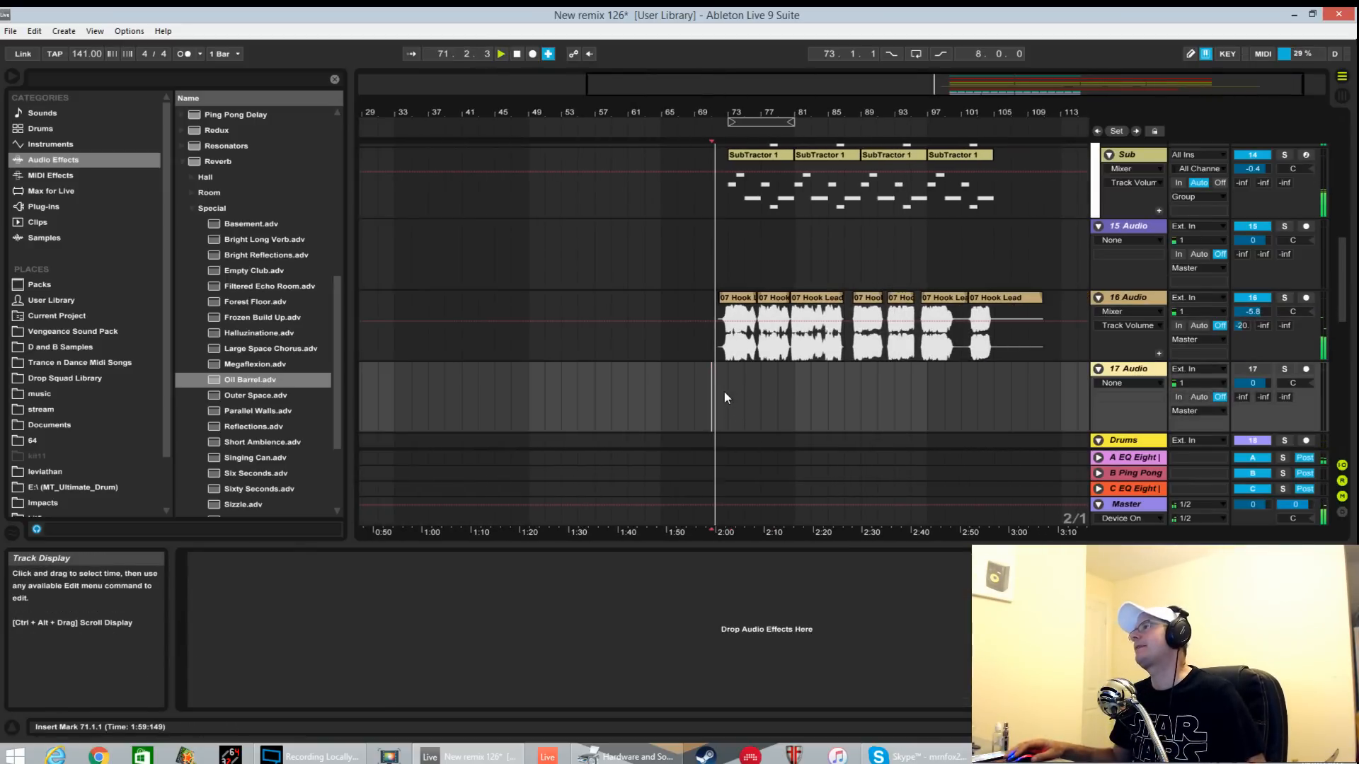
Stop playback and display the device chain of the white Drums group, including its effect rack, Glue Compressor and Limiter.
{"action": "scroll", "coordinate": [939, 322], "scroll_direction": "down", "scroll_amount": 5}
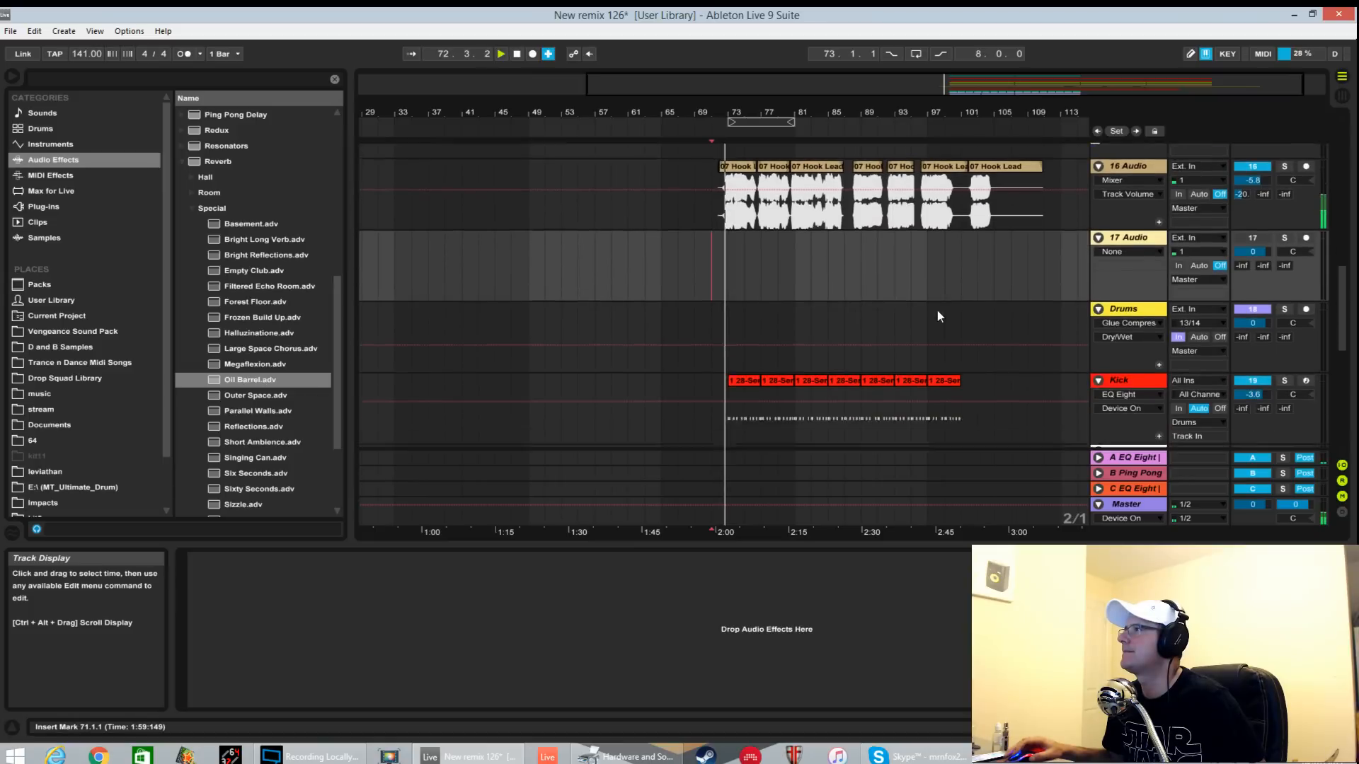
{"action": "scroll", "coordinate": [938, 310], "scroll_direction": "down", "scroll_amount": 2}
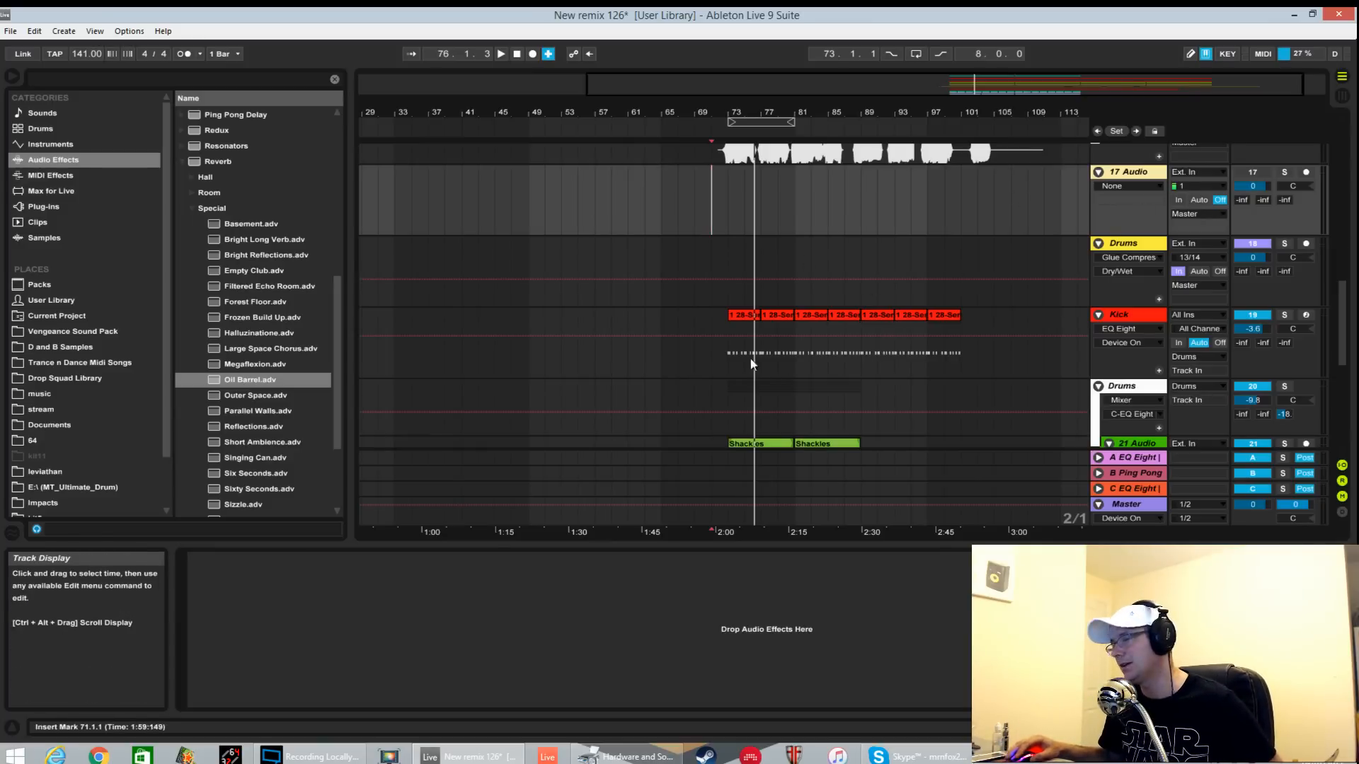
{"action": "scroll", "coordinate": [920, 298], "scroll_direction": "down", "scroll_amount": 3}
{"action": "left_click", "coordinate": [1141, 303]}
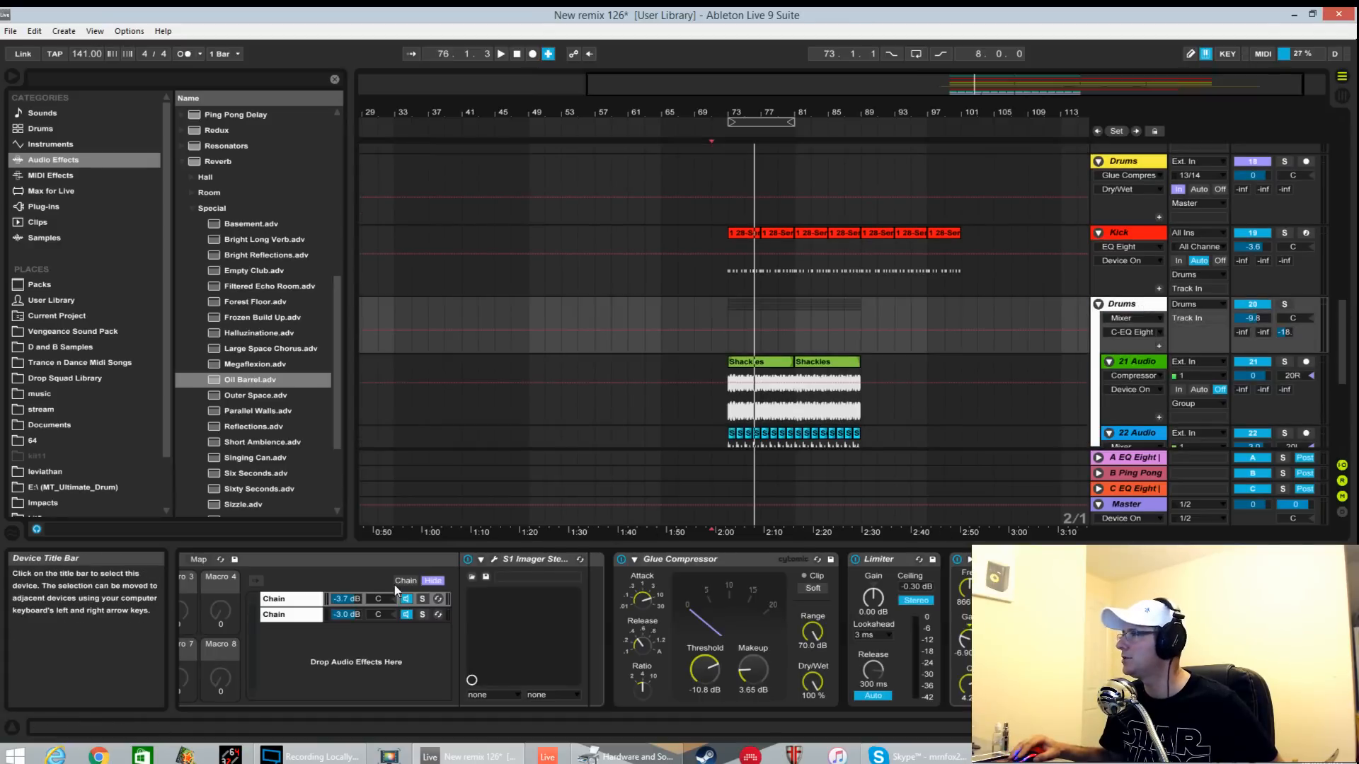